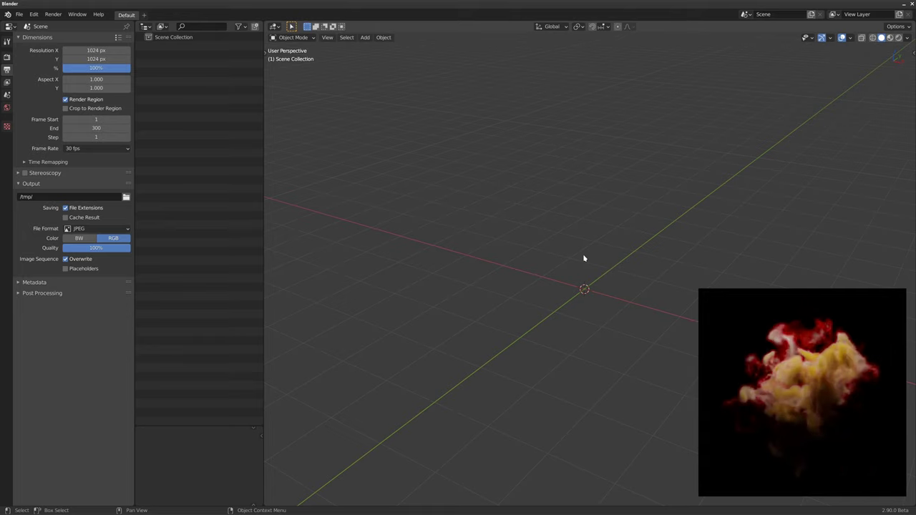
Step: Add a cube mesh at the origin and shrink its geometry in Edit Mode to about half size
key("shift")
key("shift+a")
mouse_move(533, 258)
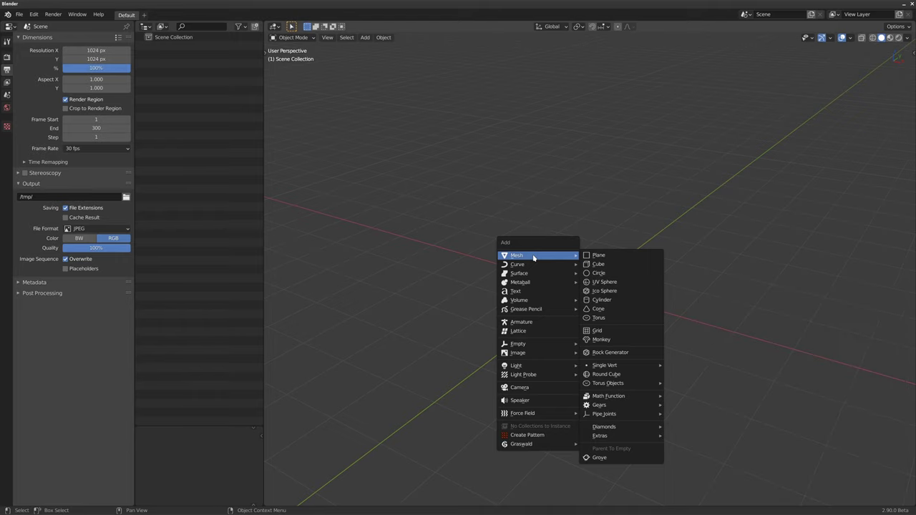
left_click(609, 265)
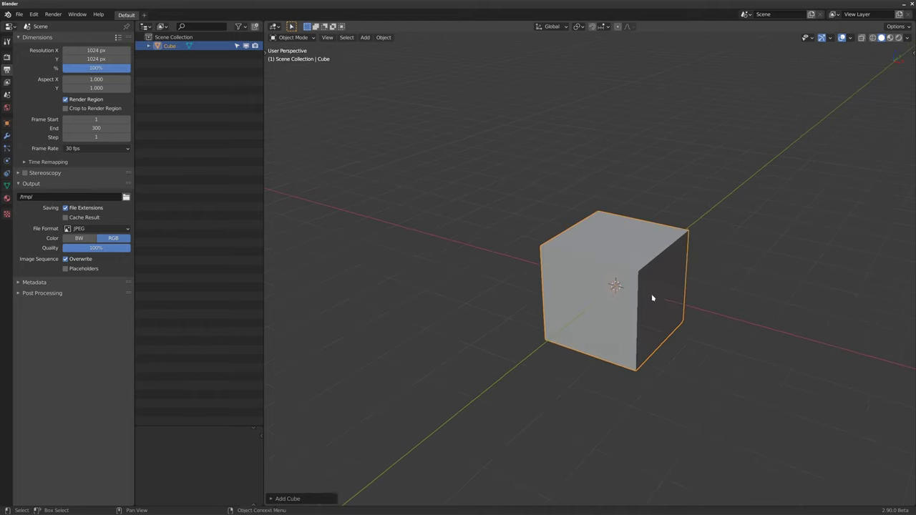
key("Tab")
key("s")
left_click(648, 292)
key("ctrl+3")
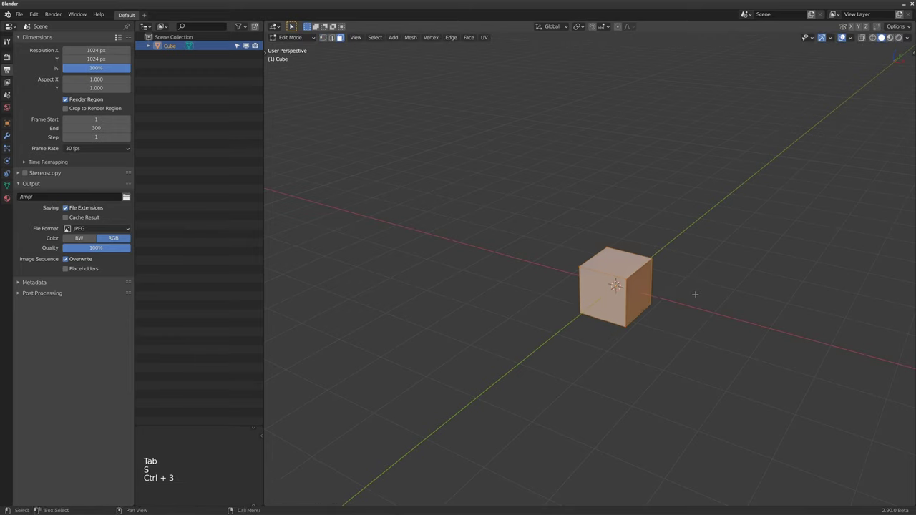
key("Tab")
Step: Apply a level 3 Subdivision Surface to the small cube and shade it smooth
middle_click_drag(640, 316, 626, 333)
key("ctrl+3")
right_click(600, 321)
left_click(600, 321)
Step: Add a second cube around the sphere and scale its geometry in Edit Mode up to 10 on each side
key("shift+a")
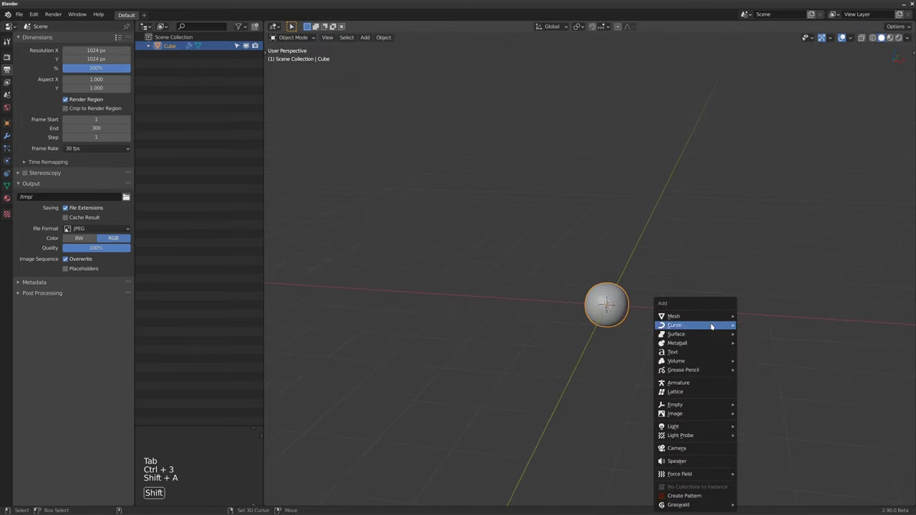
mouse_move(675, 316)
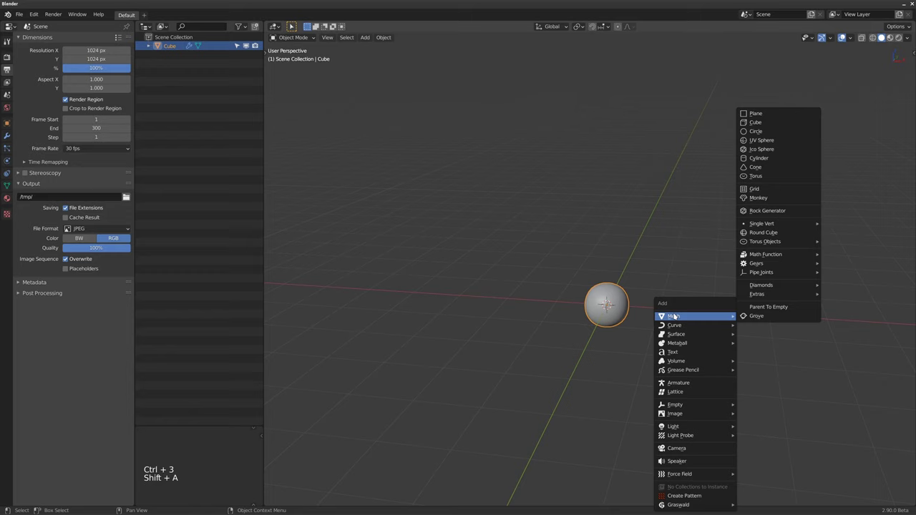
left_click(760, 123)
key("Tab")
middle_click_drag(558, 314, 643, 316)
type("s")
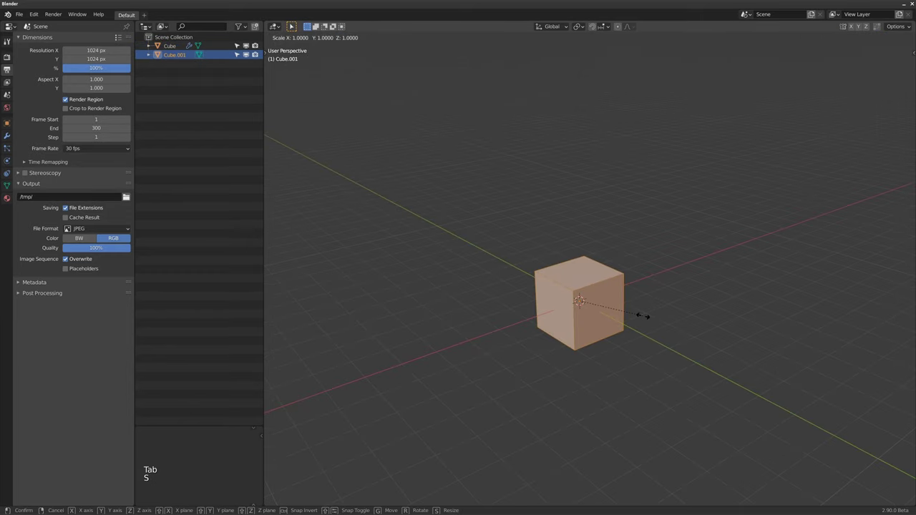
type("3")
key("Return")
key("Tab")
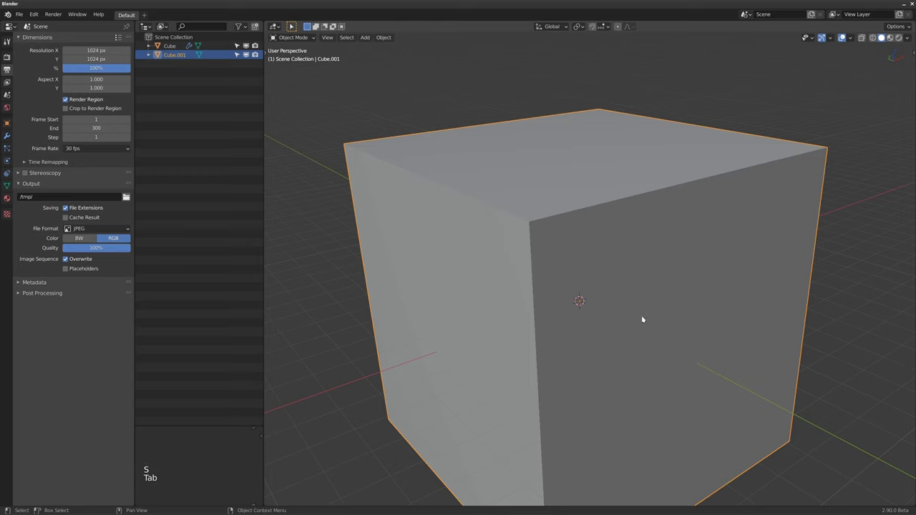
Step: Switch the viewport to wireframe shading and check the dimensions of the large cube and the small sphere inside it
key("shift+z")
middle_click_drag(641, 335, 593, 331)
key("n")
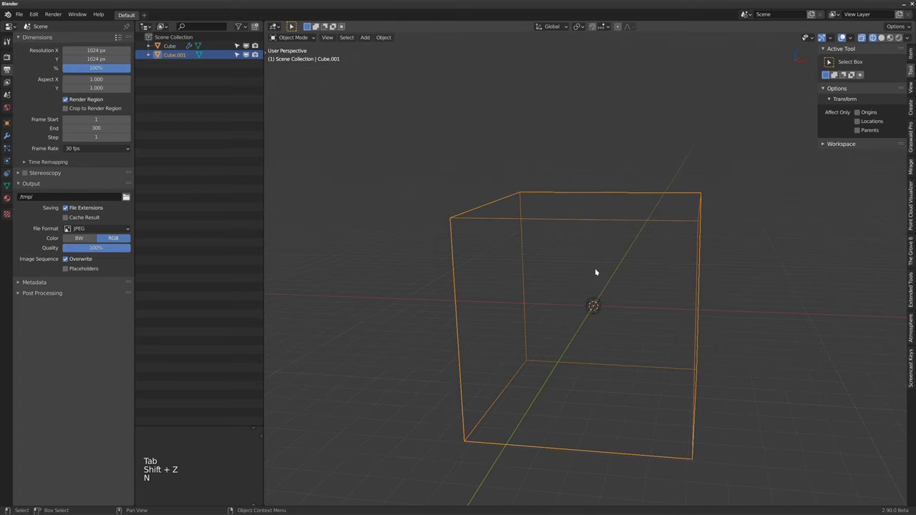
left_click(910, 54)
middle_click_drag(587, 236, 668, 201)
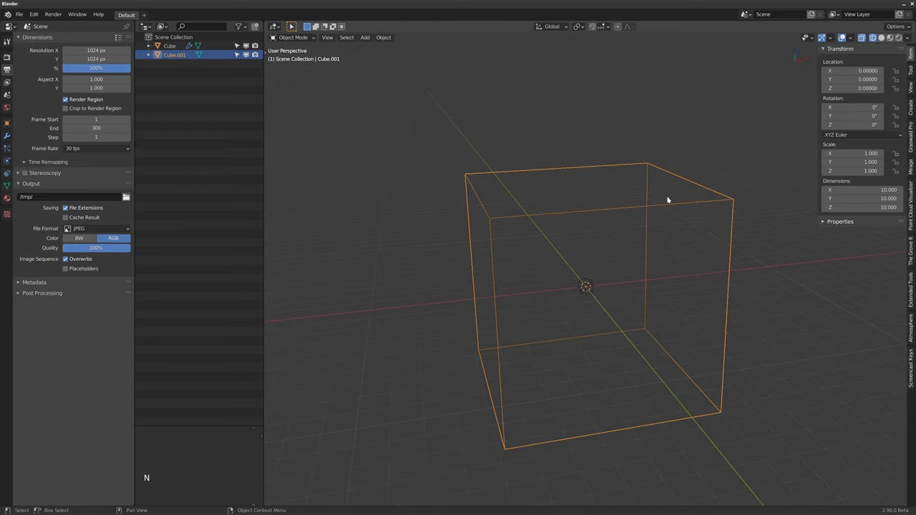
middle_click_drag(740, 246, 568, 231)
scroll(517, 293, "up", 2)
left_click(519, 291)
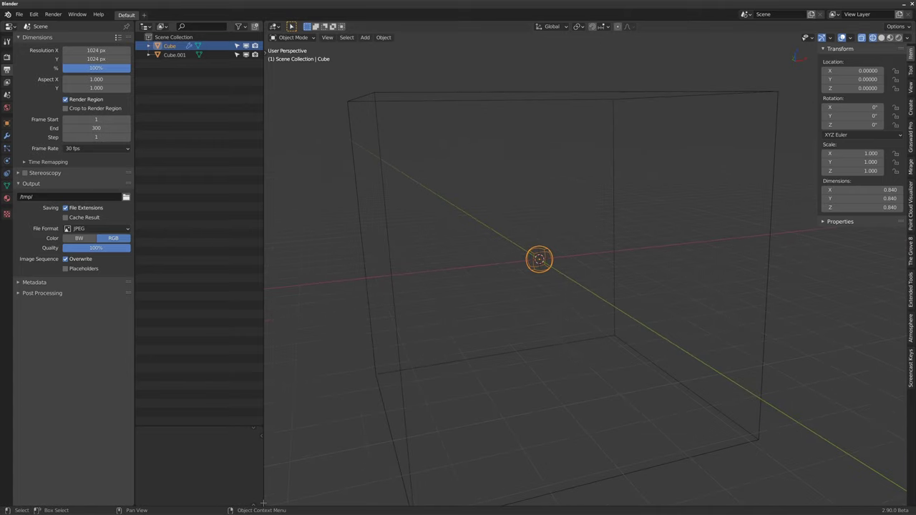
Step: Split off a strip beneath the 3D viewport as a Dope Sheet editor and hide the transform sidebar
left_click_drag(265, 506, 386, 445)
key("shift+F12")
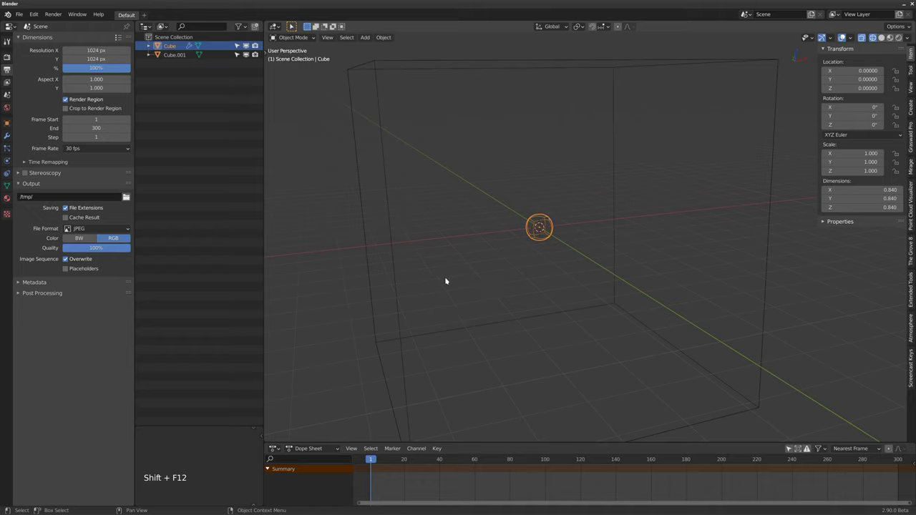
middle_click_drag(575, 221, 497, 266)
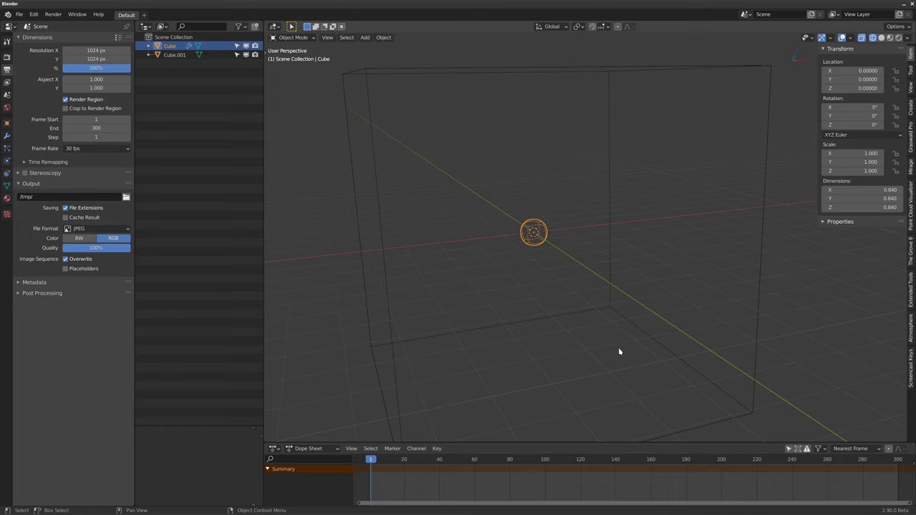
key("n")
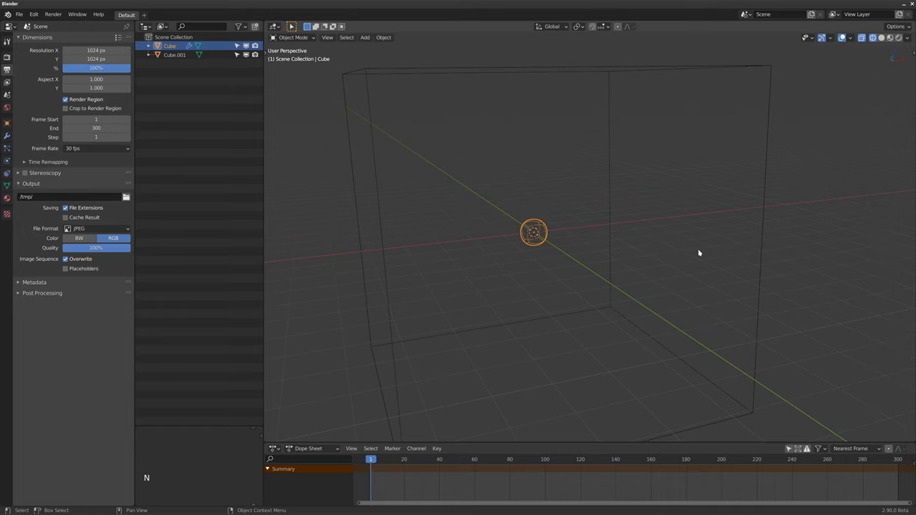
middle_click_drag(619, 247, 505, 227)
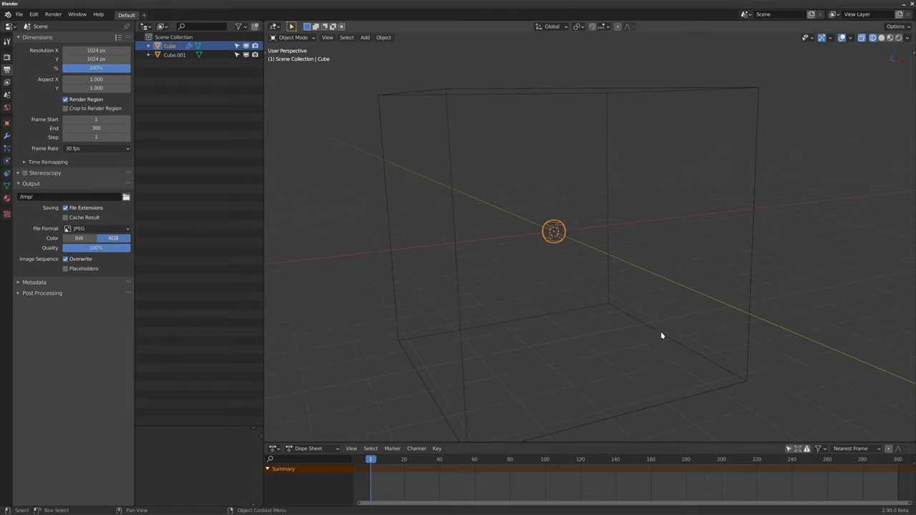
middle_click_drag(661, 334, 563, 255)
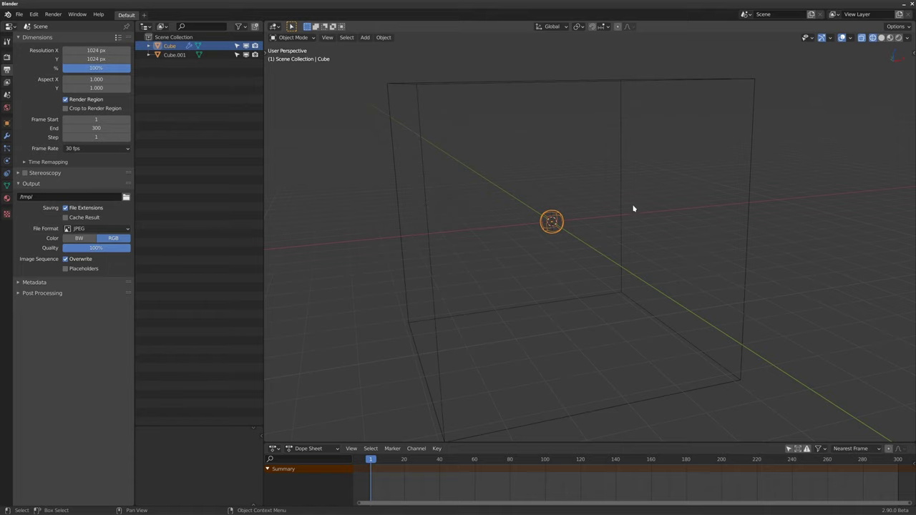
middle_click_drag(589, 209, 597, 216, "alt")
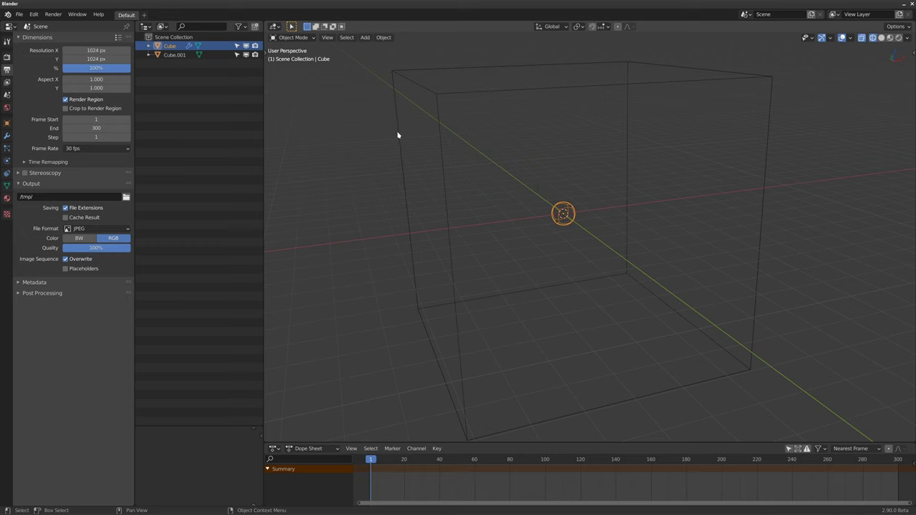
Step: Rename the large cube as DOM.Smoke
left_click(439, 125)
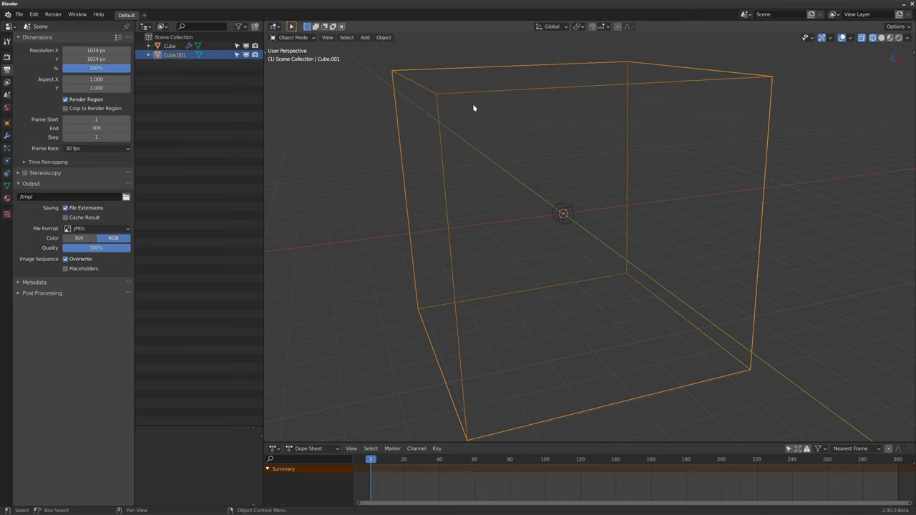
double_click(174, 55)
type("DOF")
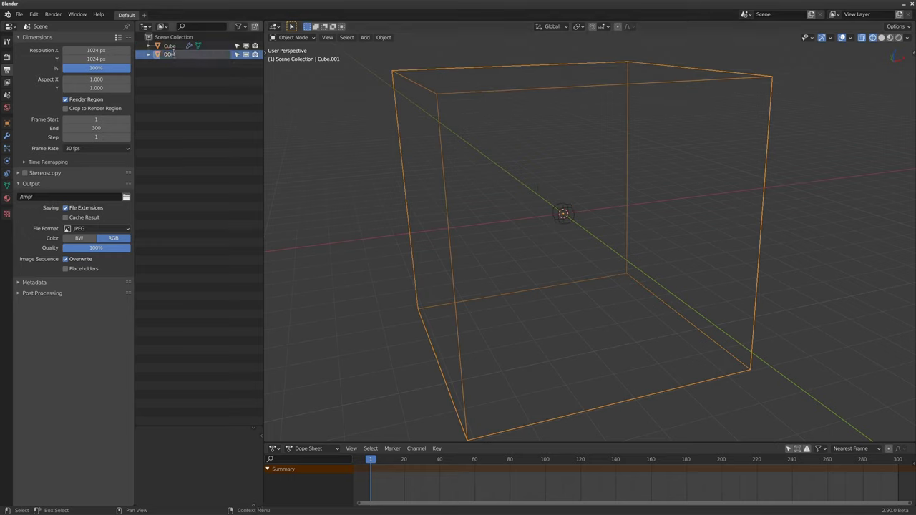
type(" Flu")
key("BackSpace")
type(".Smoke")
key("Return")
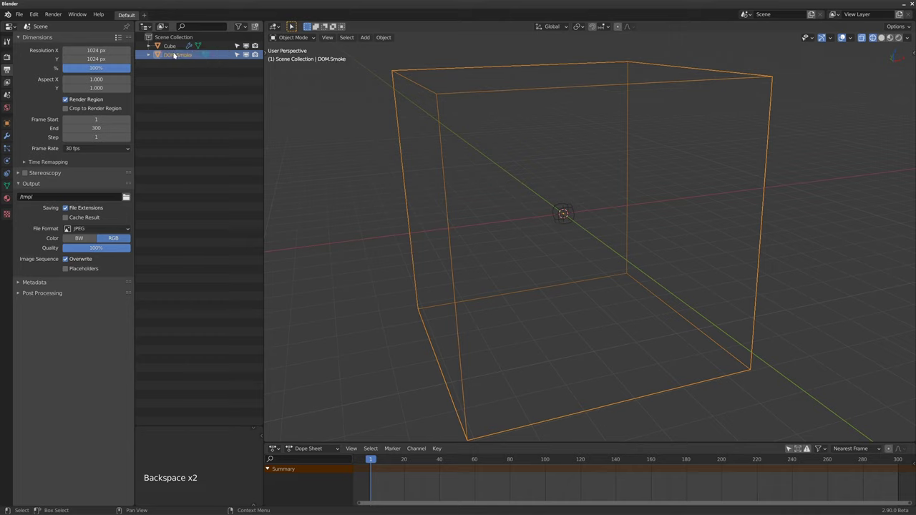
Step: Rename the small sphere as EMIT.Smoke
left_click(172, 45)
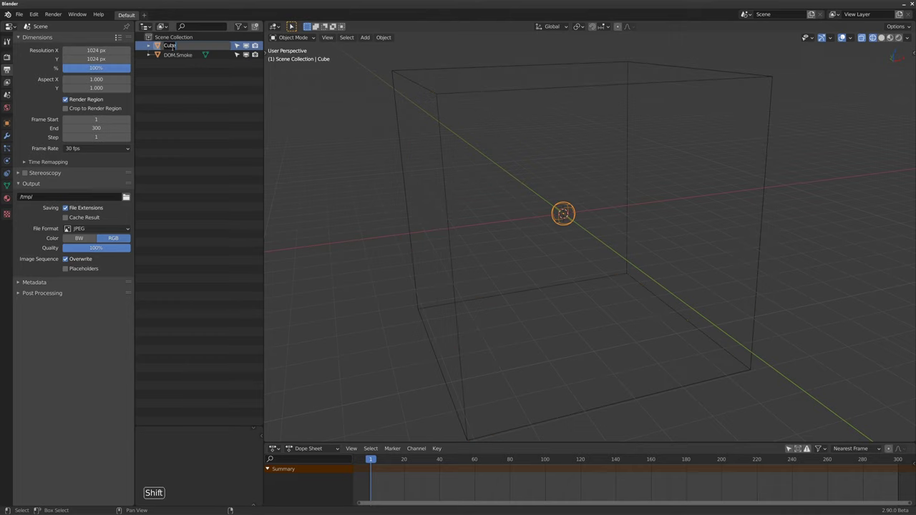
type("EMIT.Smoke")
key("Return")
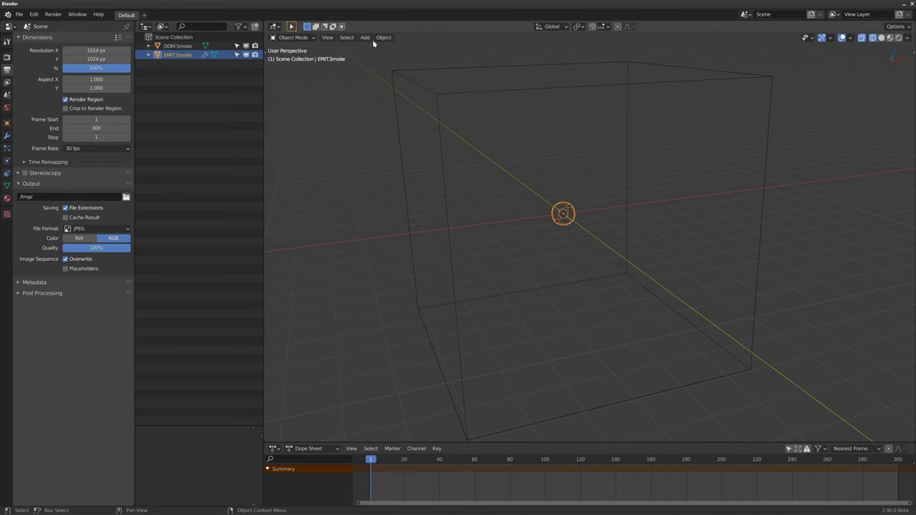
Step: Start saving the file under a new name and create a folder called cache inside /mnt/projects/LH01/
scroll(552, 186, "down", 3)
key("shift+ctrl+s")
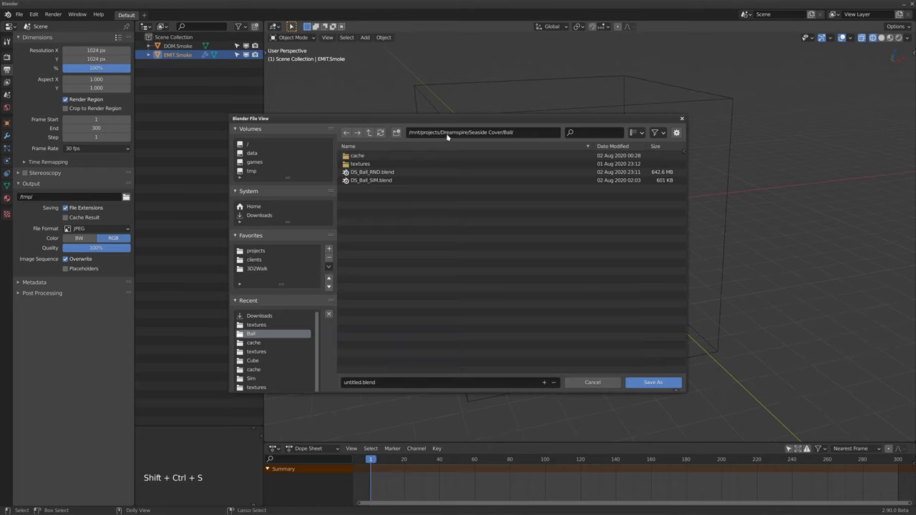
left_click(254, 251)
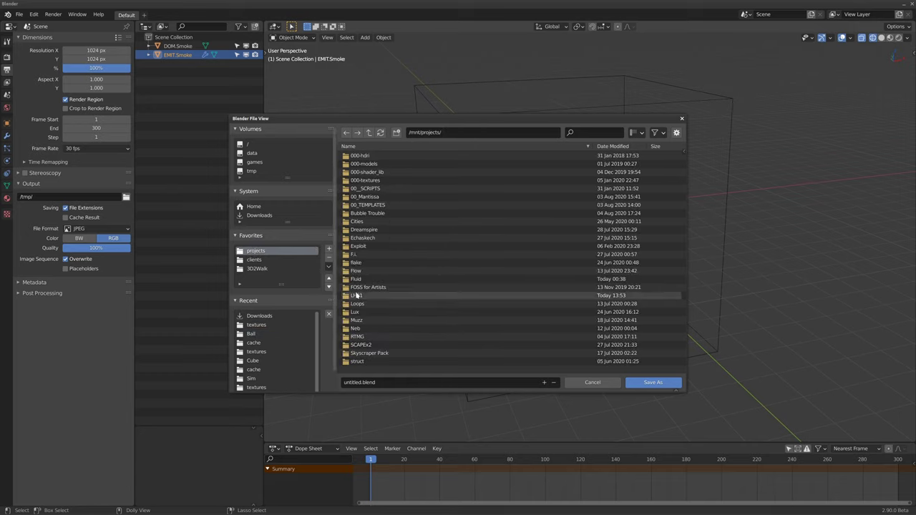
double_click(356, 294)
left_click(395, 133)
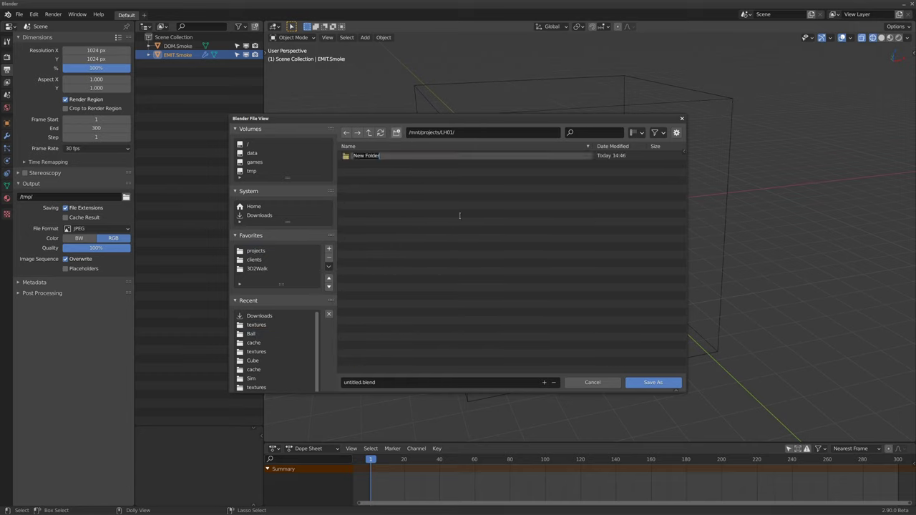
type("cache")
key("Return")
Step: Save the scene as LH01.blend in the LH01 project folder
left_click(356, 382)
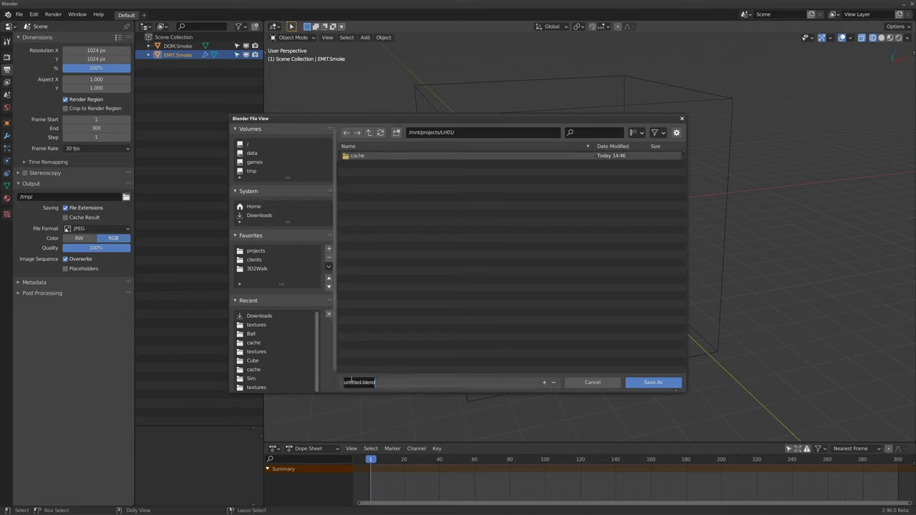
double_click(356, 383)
type("LH01")
key("Return")
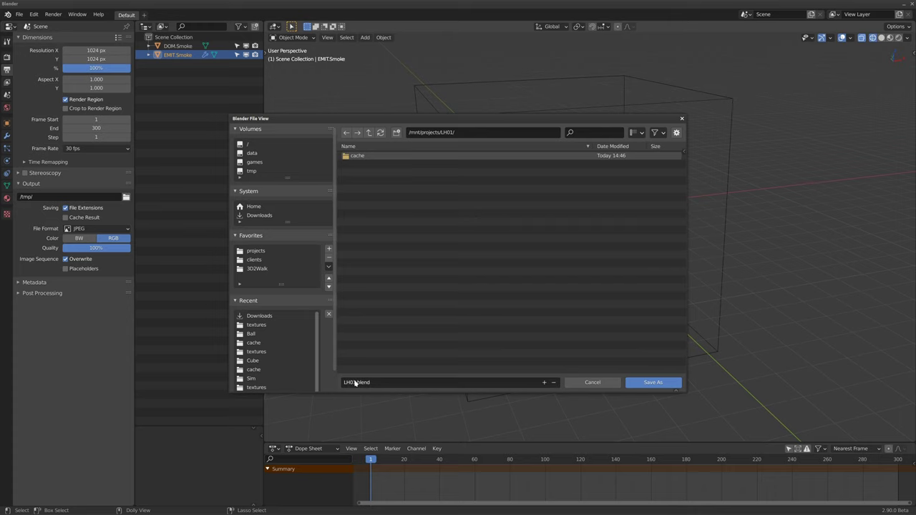
left_click(653, 382)
Step: Enable Fluid physics on the EMIT.Smoke sphere and set its fluid type to Flow
middle_click_drag(600, 216, 587, 233)
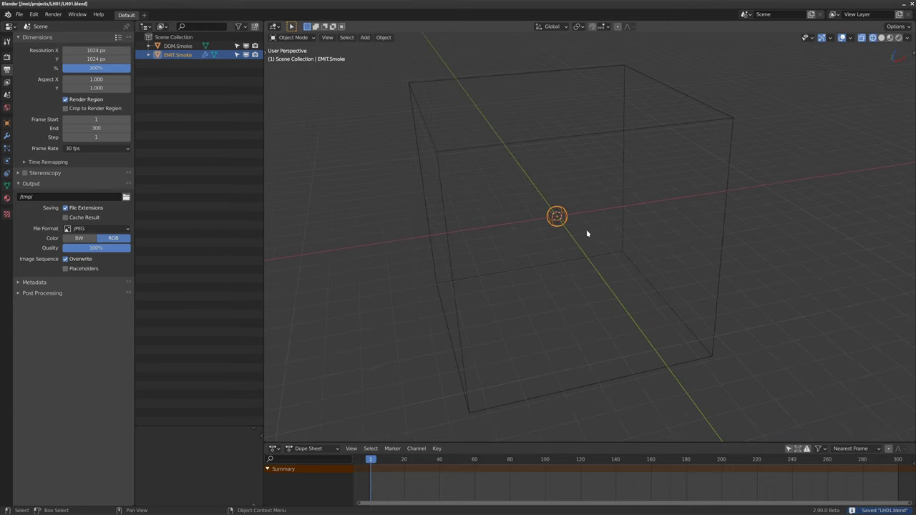
left_click(475, 152)
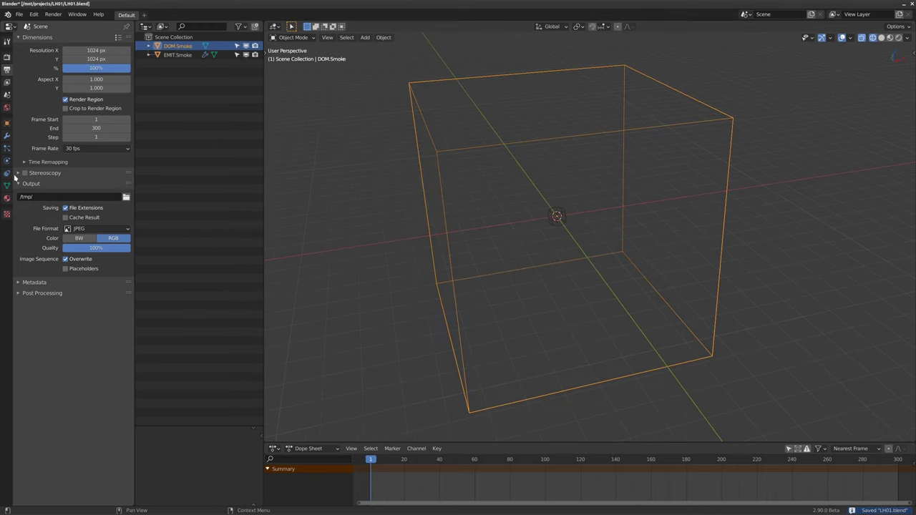
left_click(7, 162)
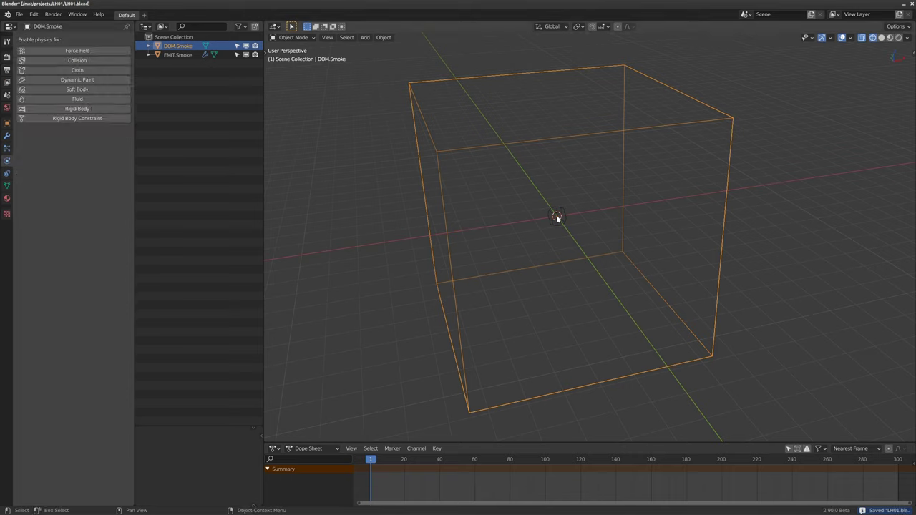
left_click(545, 214)
left_click(548, 214)
left_click(78, 99)
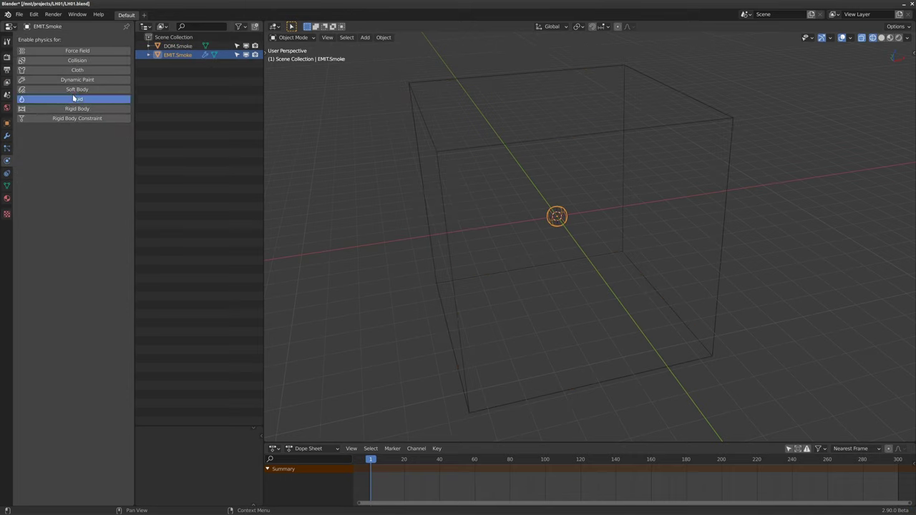
left_click(85, 147)
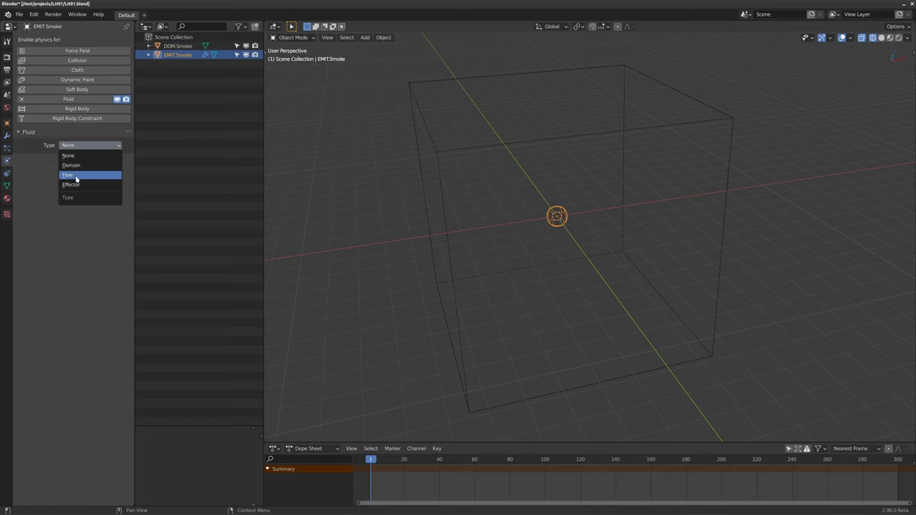
left_click(73, 174)
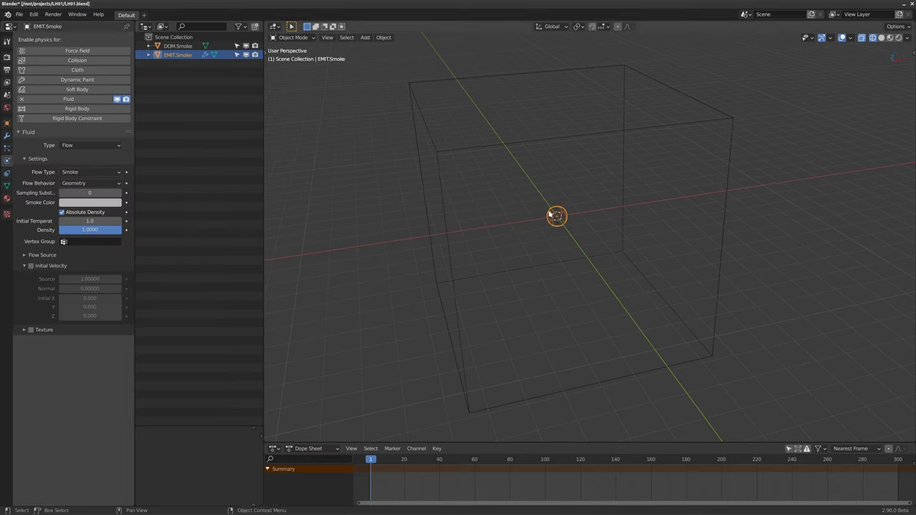
Step: Enable Fluid physics on the DOM.Smoke cube and set its fluid type to Domain
left_click(452, 153)
left_click(74, 99)
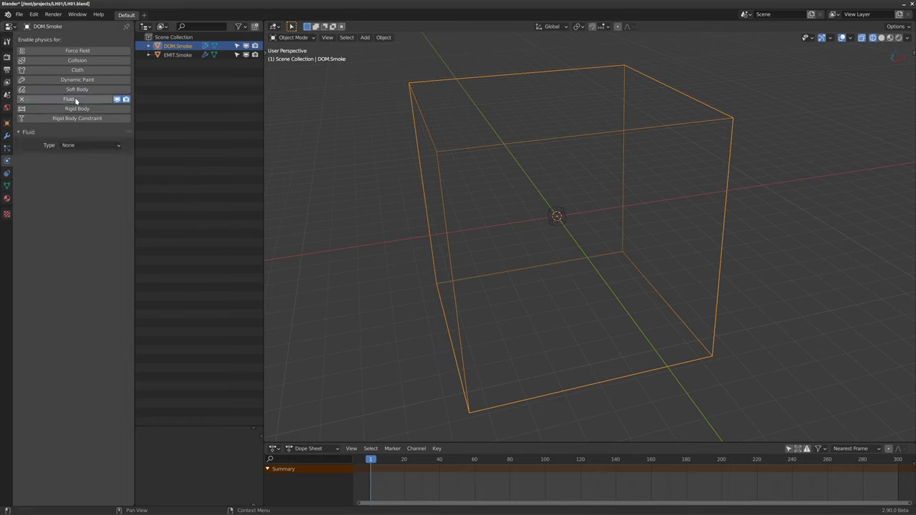
left_click(81, 146)
left_click(83, 174)
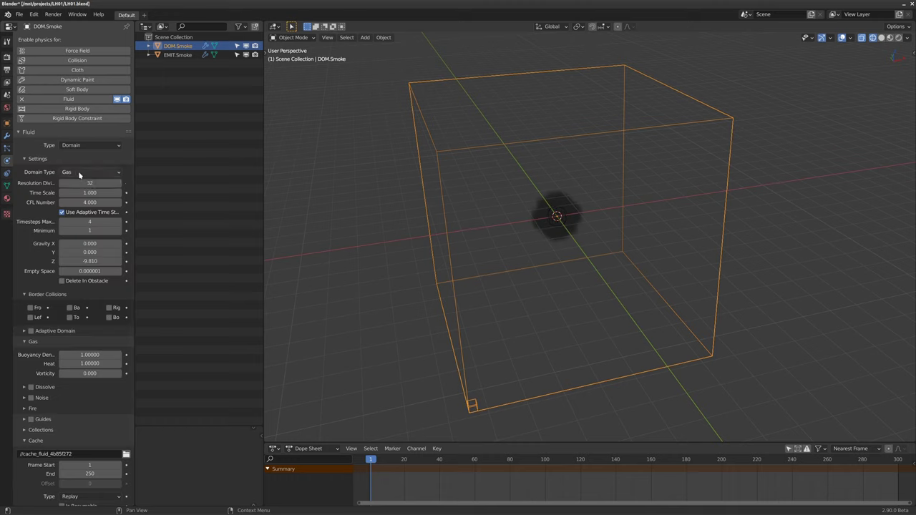
Step: Play back the default smoke simulation in the viewport, stop it and return to the first frame
middle_click_drag(530, 261, 493, 258)
key("space")
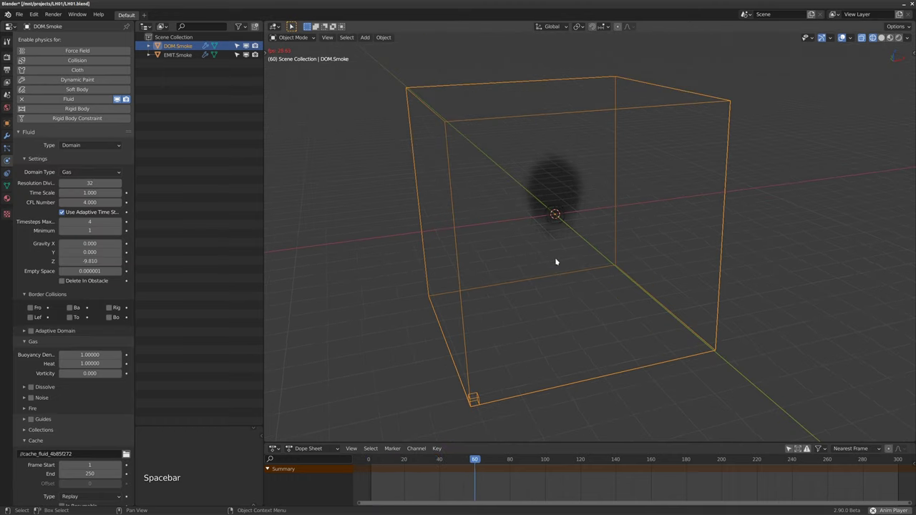
key("space")
key("shift+Left")
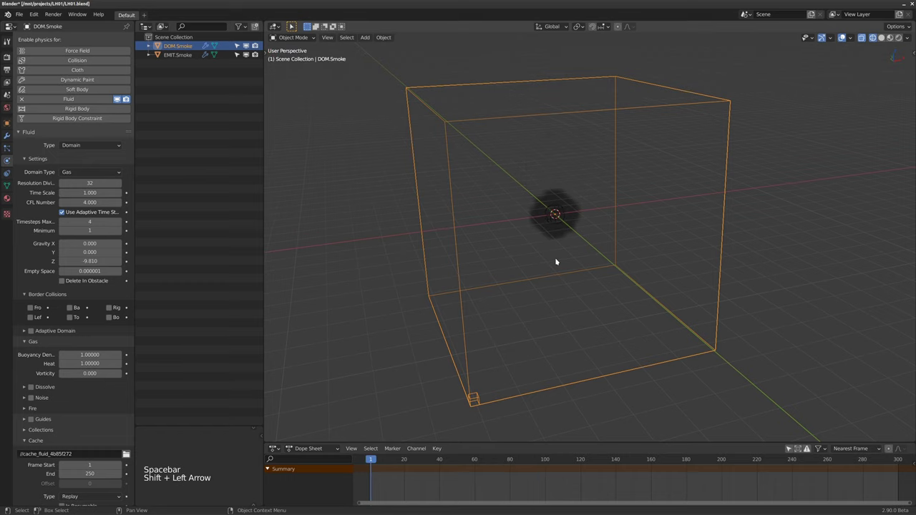
Step: Set the domain's cache directory to the cache folder inside /mnt/projects/LH01/
left_click(126, 454)
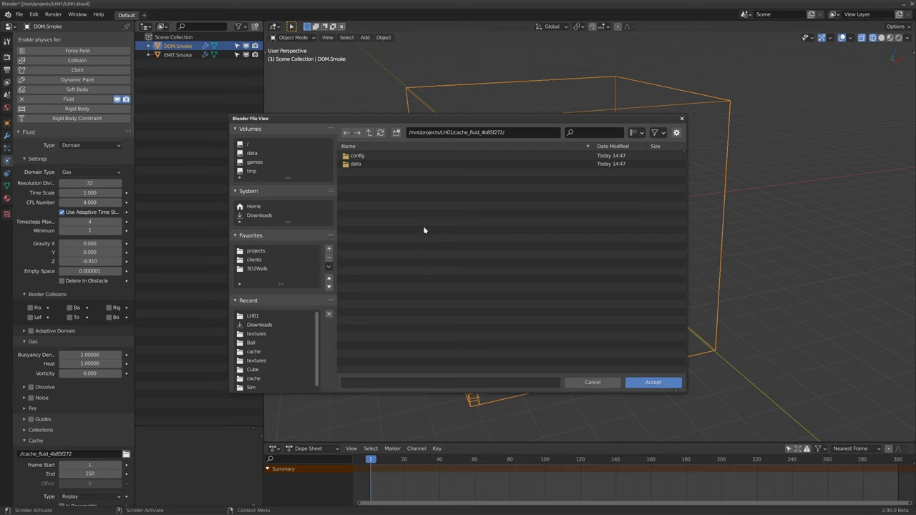
left_click(369, 132)
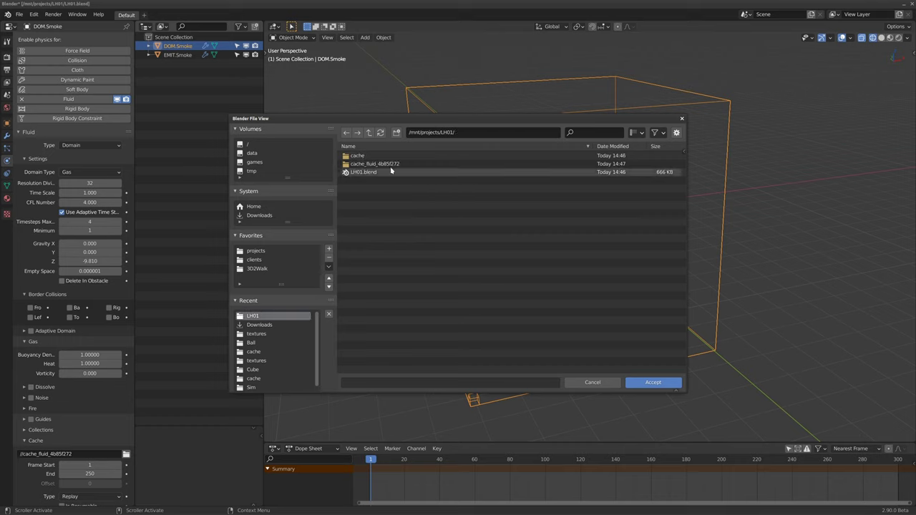
double_click(346, 156)
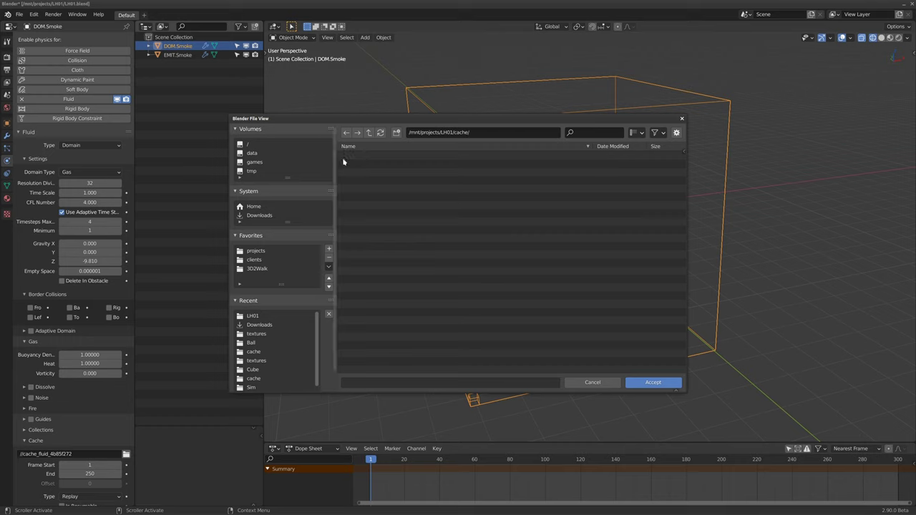
left_click(651, 382)
Step: Set the domain's cache end frame to 300
middle_click_drag(552, 276, 557, 288, "alt")
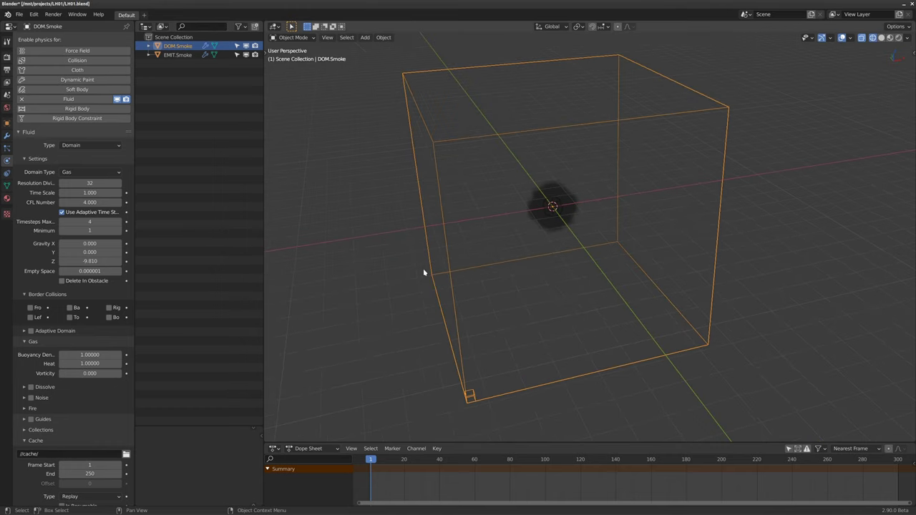
middle_click_drag(370, 272, 425, 260)
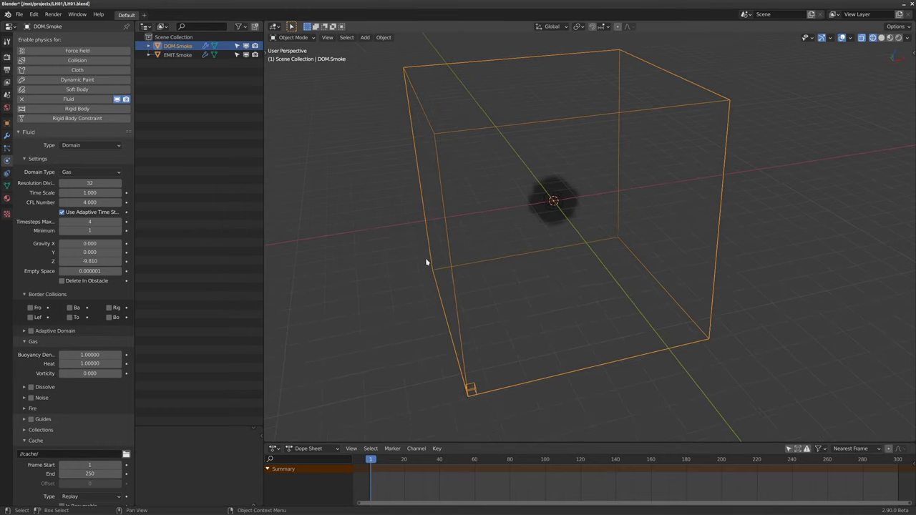
left_click(100, 474)
type("300")
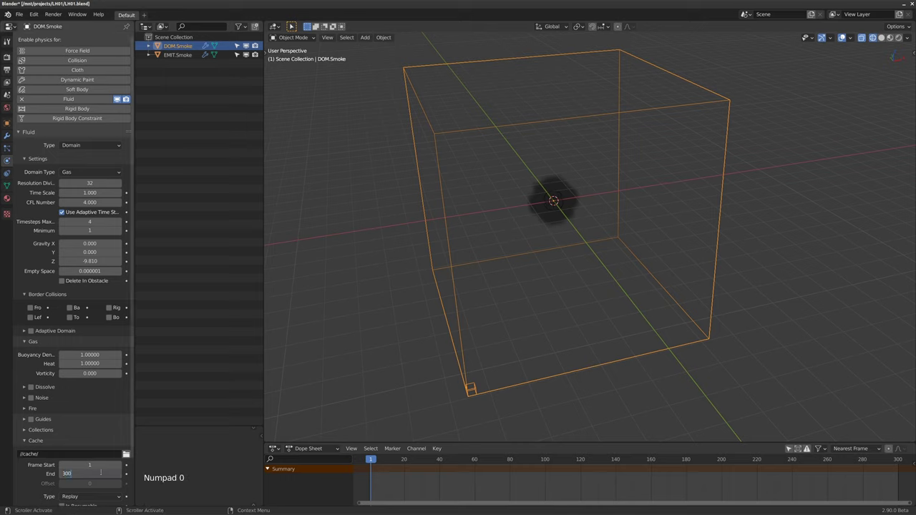
key("Return")
Step: Change the domain's cache type to Modular
scroll(81, 360, "down", 2)
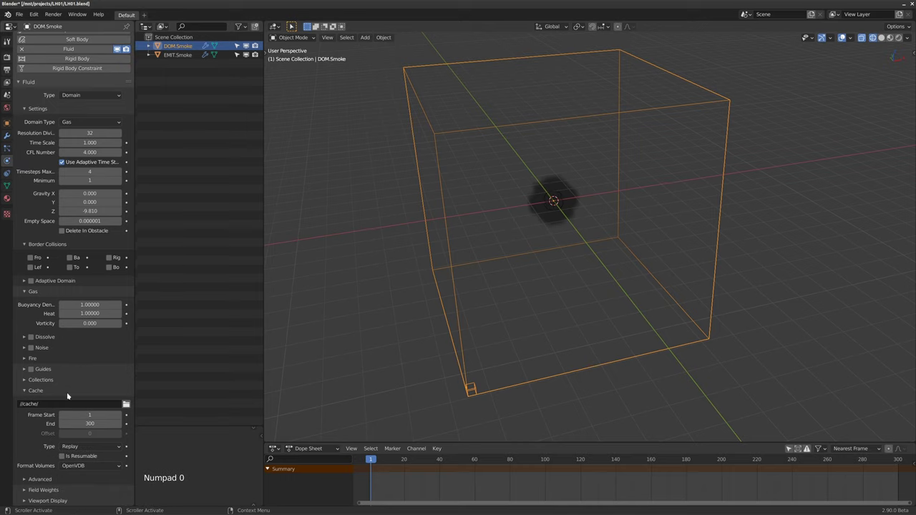
left_click(85, 447)
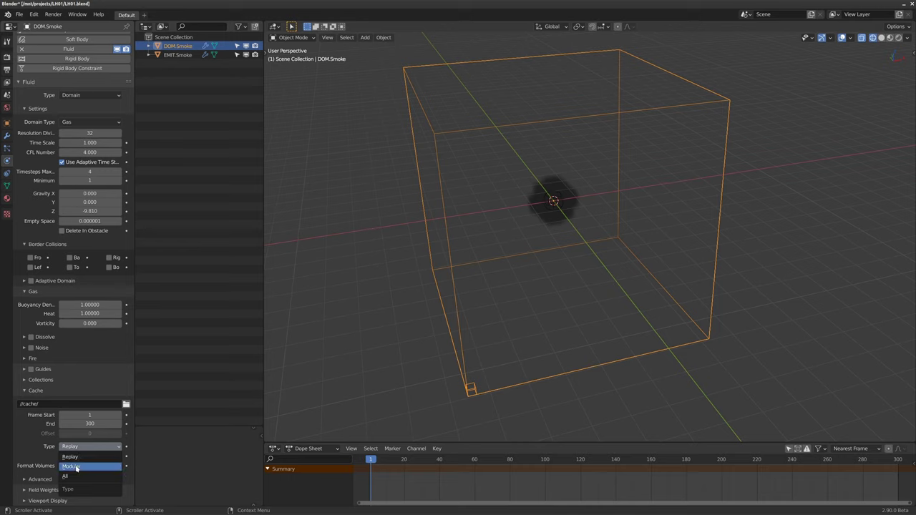
left_click(68, 466)
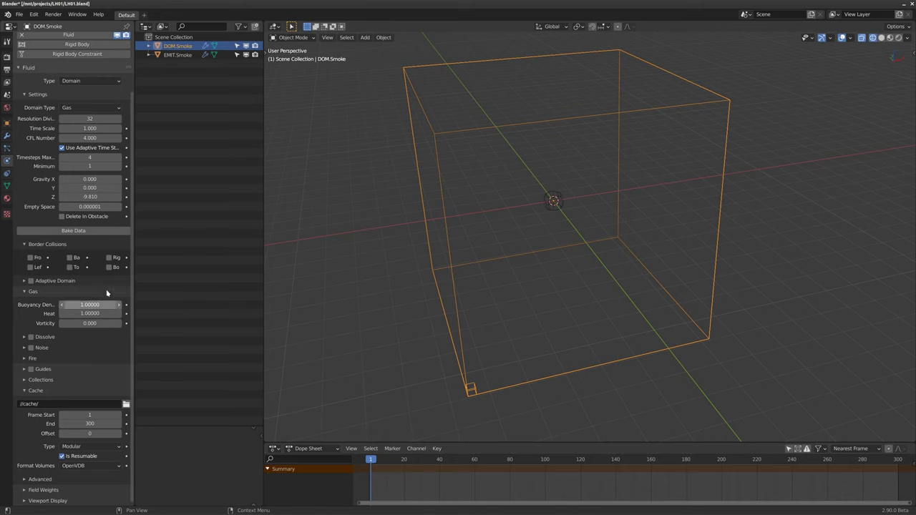
middle_click_drag(522, 274, 527, 299)
left_click(81, 445)
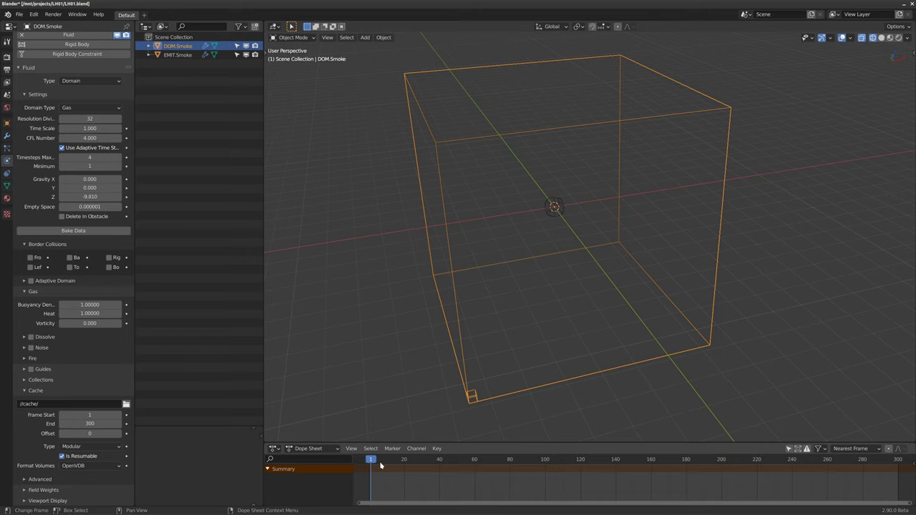
Step: Inspect the domain, play the timeline to check for unbaked smoke, and return to the first frame
middle_click_drag(579, 227, 536, 248)
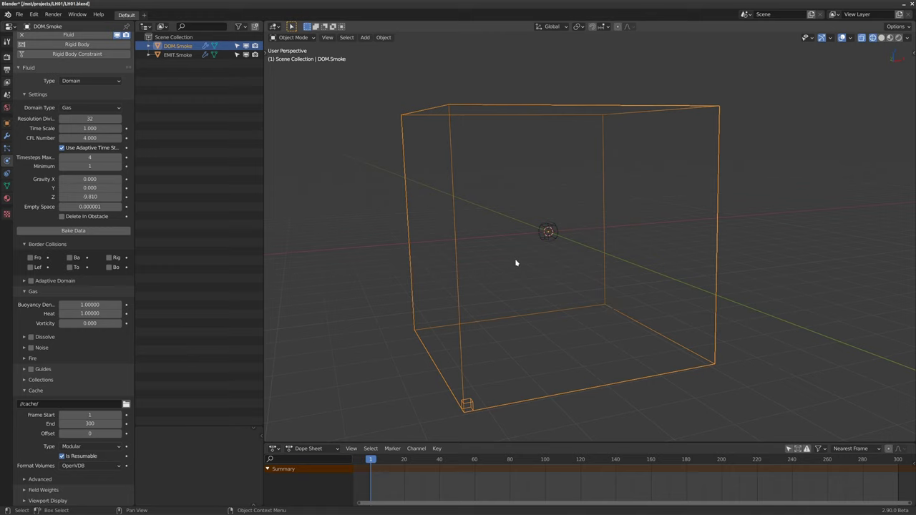
mouse_move(482, 257)
middle_mouse_down()
mouse_move(486, 247)
mouse_move(485, 268)
middle_mouse_up()
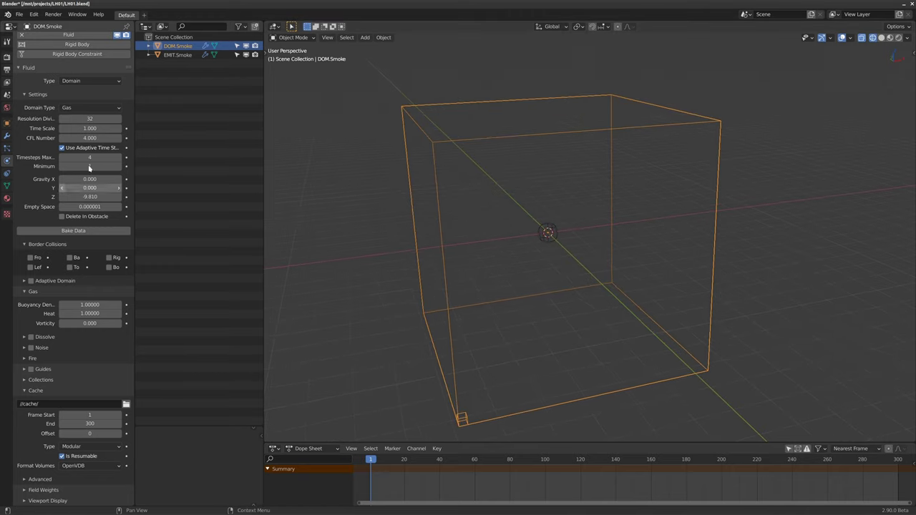
middle_click_drag(591, 303, 579, 293)
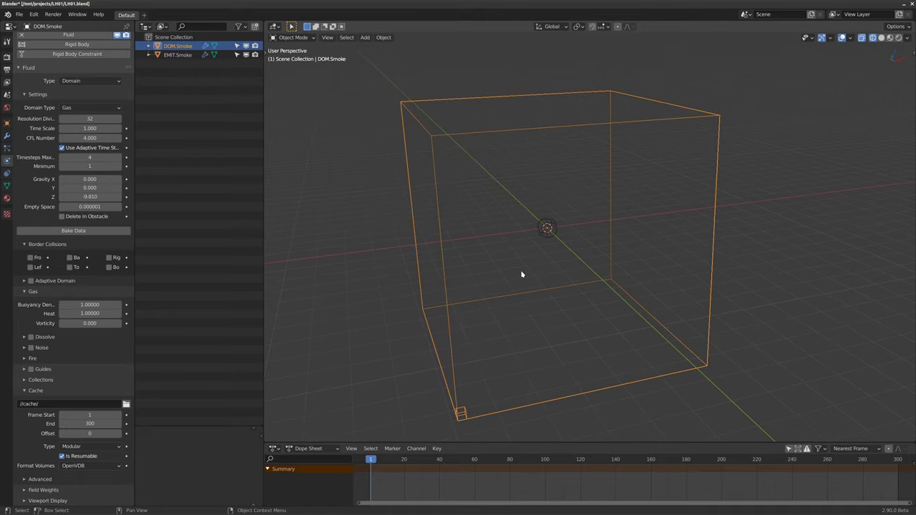
middle_click_drag(522, 274, 548, 262)
key("space")
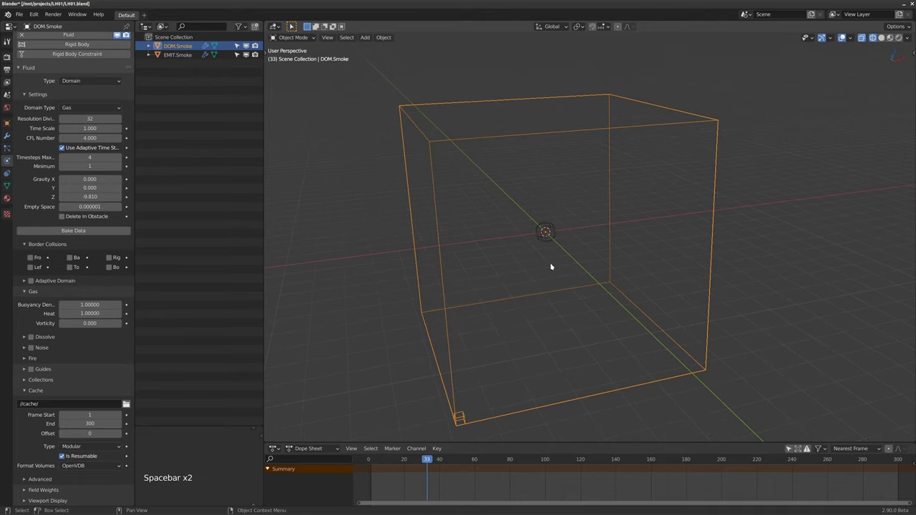
key("shift+Left")
Step: Test-bake the domain's fluid data, pausing early to scrub through the result, and free the bake
left_click(65, 232)
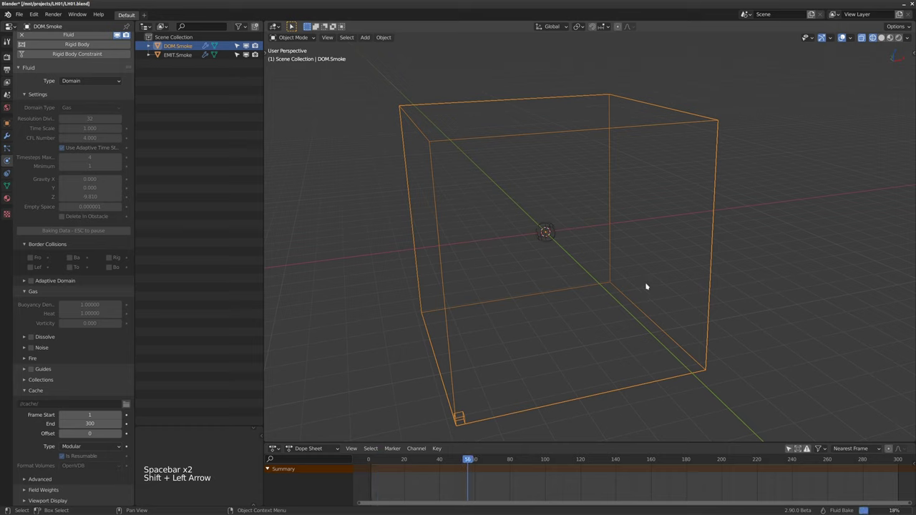
key("Escape")
left_click(413, 460)
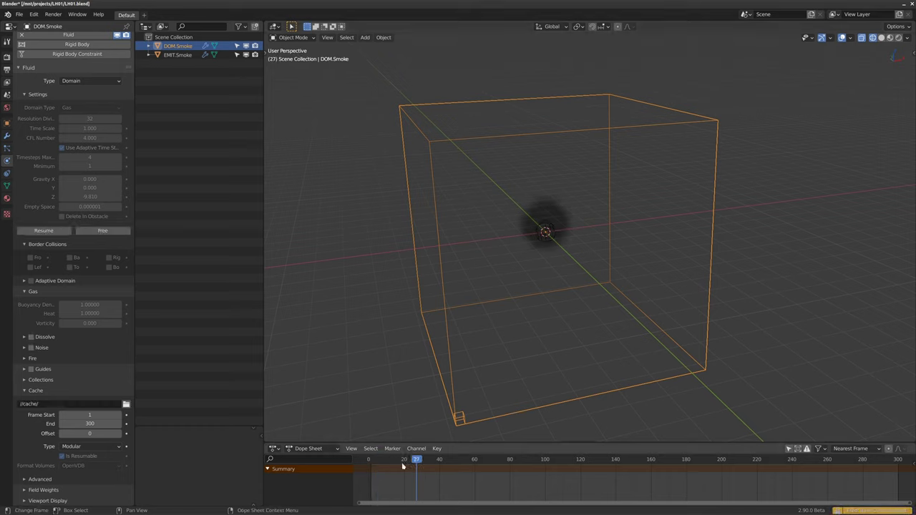
left_click_drag(403, 466, 470, 466)
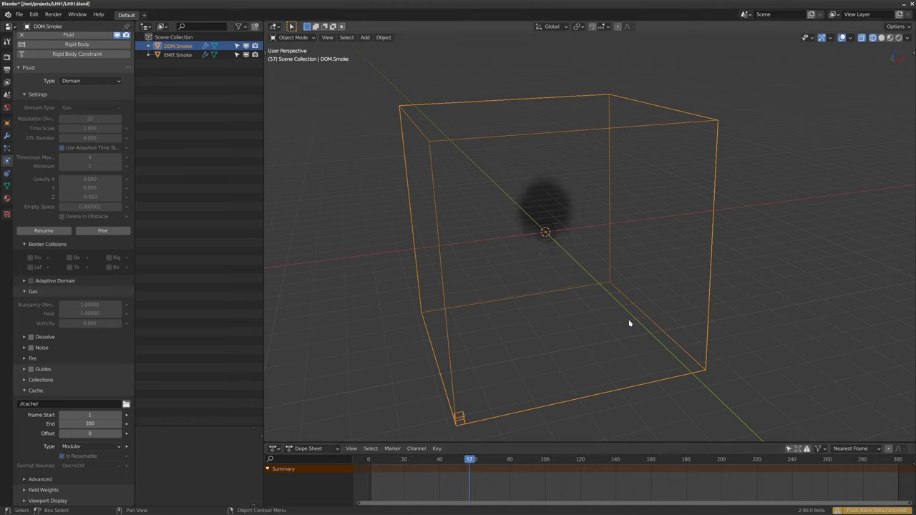
key("shift+Left")
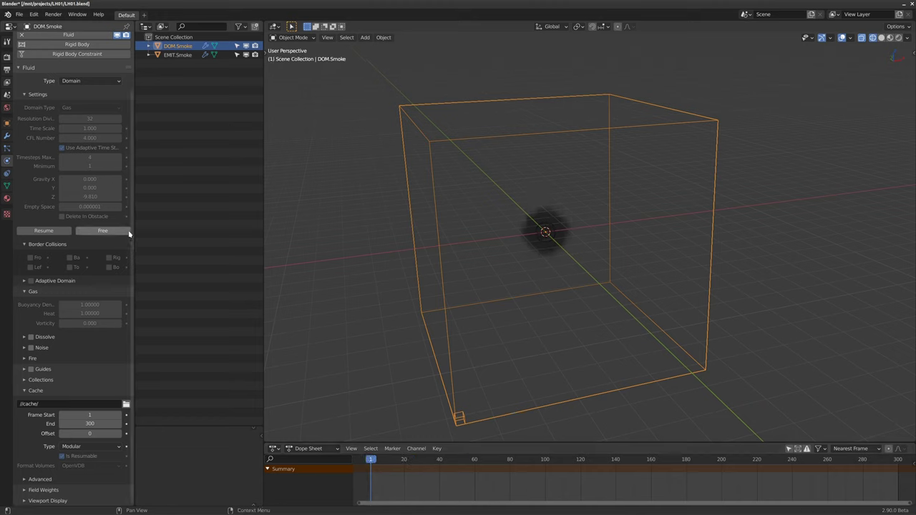
left_click(102, 231)
Step: Set the domain's resolution divisions to 64 and its Z gravity to 0
middle_click_drag(494, 204, 423, 268)
left_click(80, 119)
type("64")
key("Return")
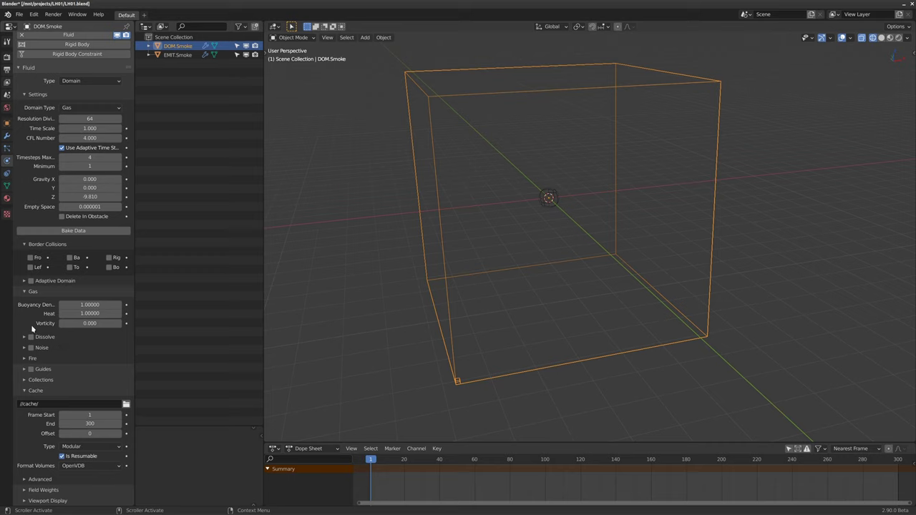
left_click(84, 196)
Step: Test-bake the zero-gravity smoke, pausing early to scrub through the frames, and free the baked data
middle_click_drag(501, 236, 566, 229)
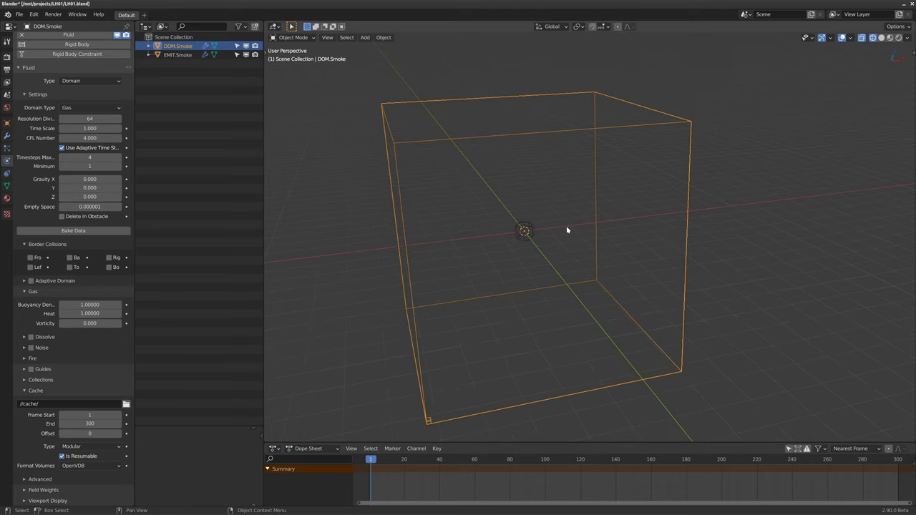
scroll(585, 214, "up", 5)
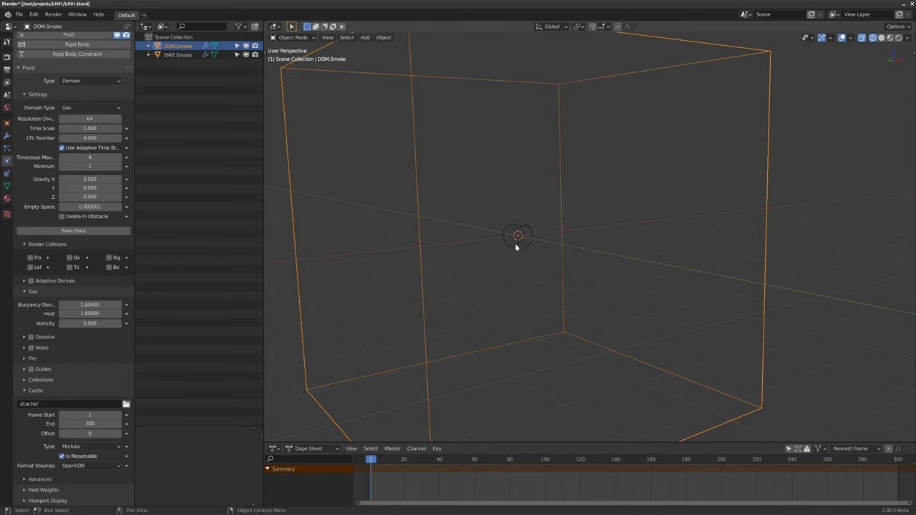
middle_click_drag(517, 246, 444, 267)
left_click(73, 230)
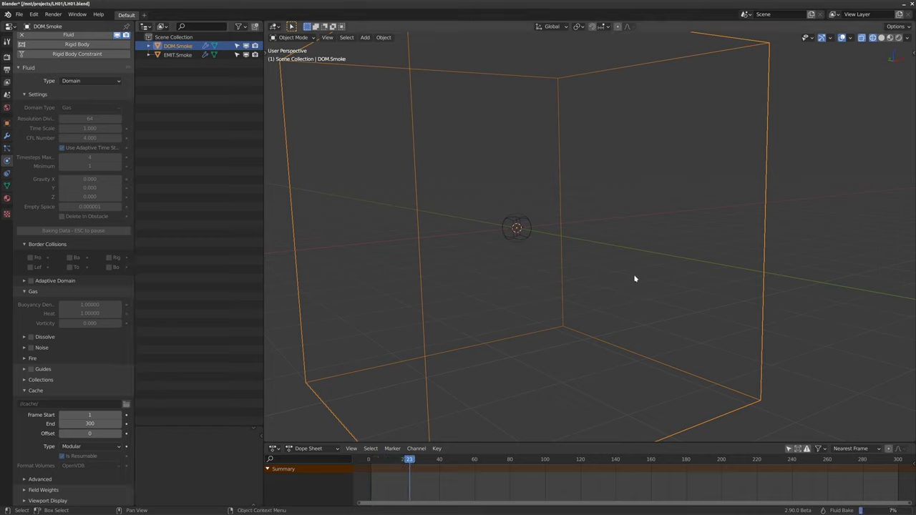
key("Escape")
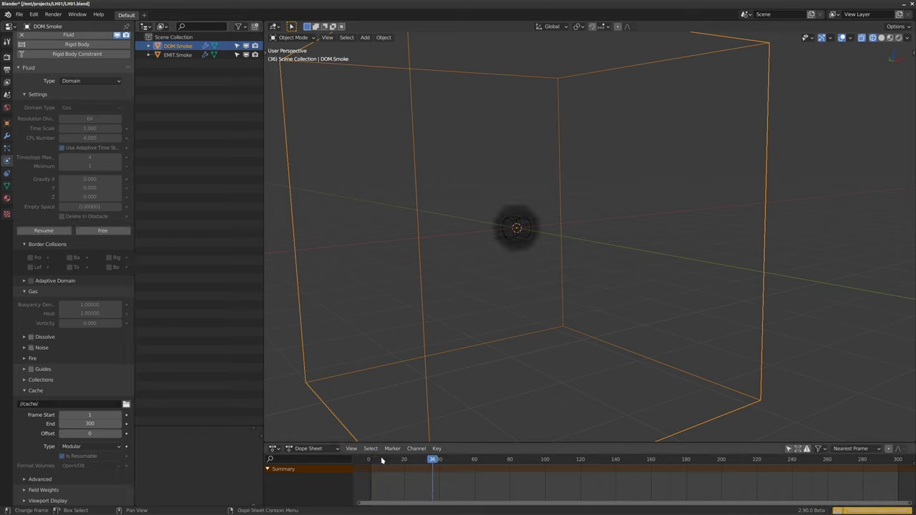
left_click_drag(447, 459, 426, 458)
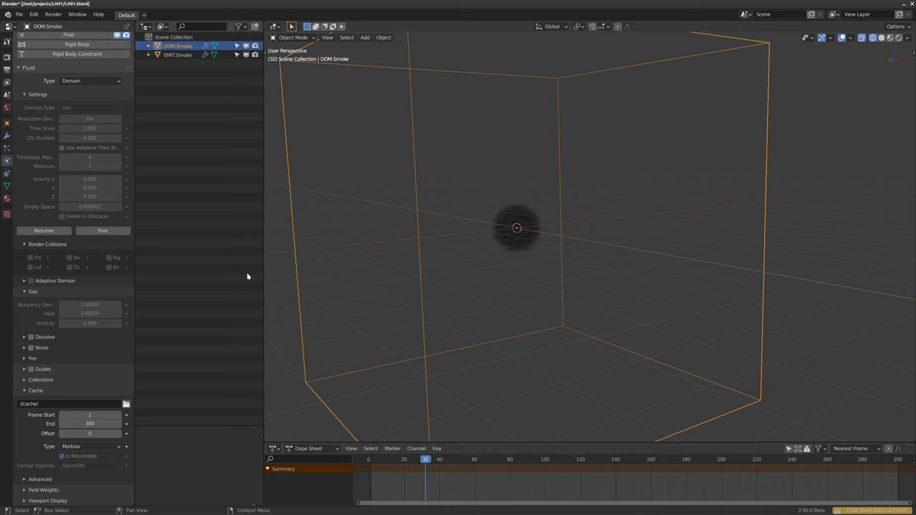
left_click(93, 232)
Step: Set the flow behavior of the EMIT.Smoke sphere to Inflow
middle_click_drag(537, 255, 509, 263)
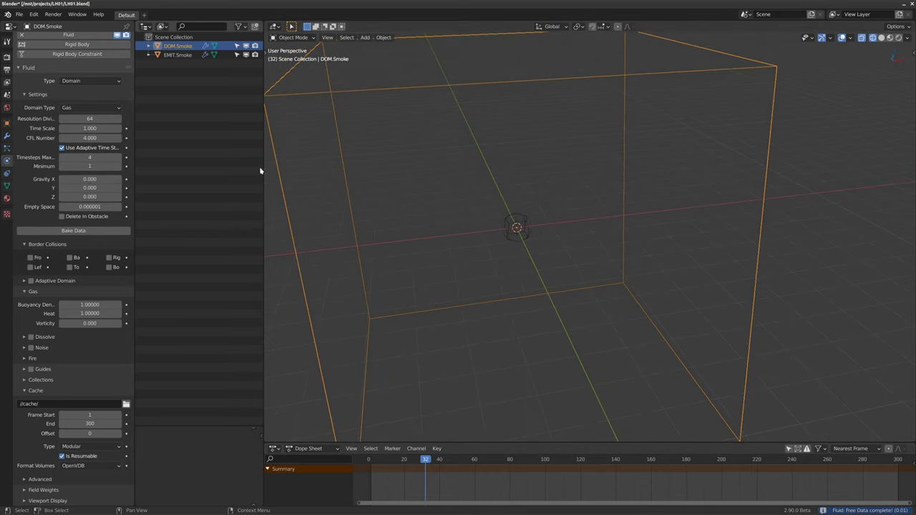
left_click(515, 227)
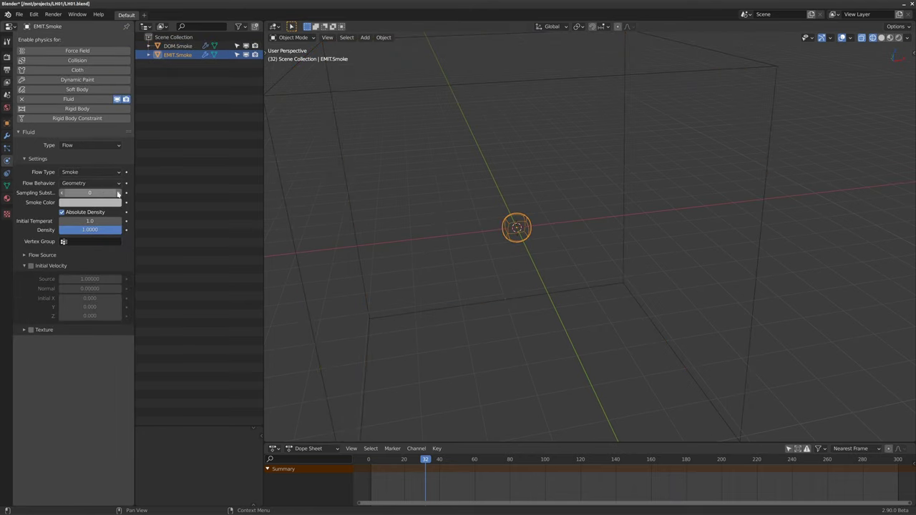
left_click(97, 183)
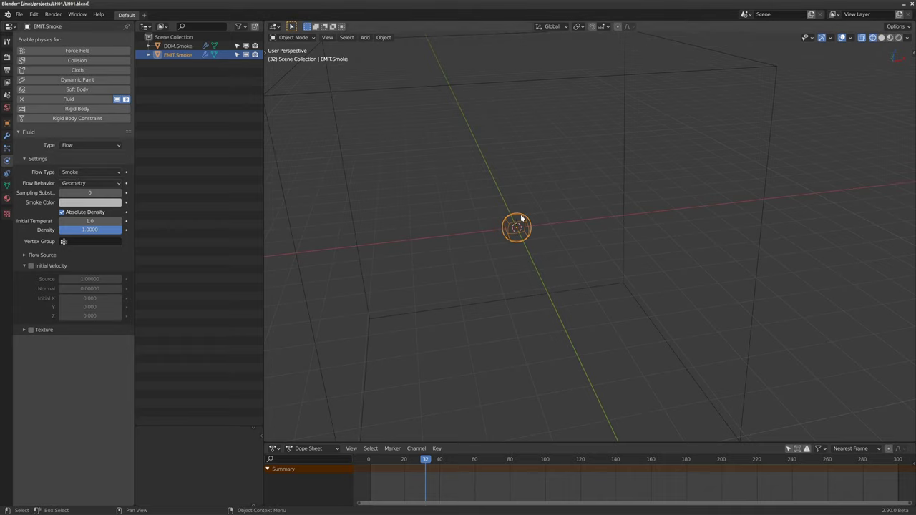
left_click(93, 183)
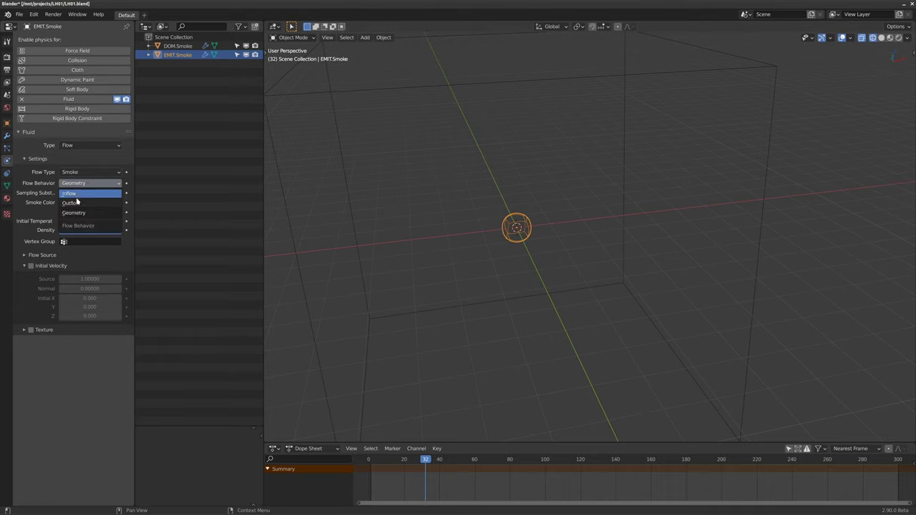
left_click(86, 200)
Step: Test-bake the DOM.Smoke domain with the inflow emitter, pausing early to review the frames, and free the bake
middle_click_drag(476, 247, 598, 253)
left_click(619, 269)
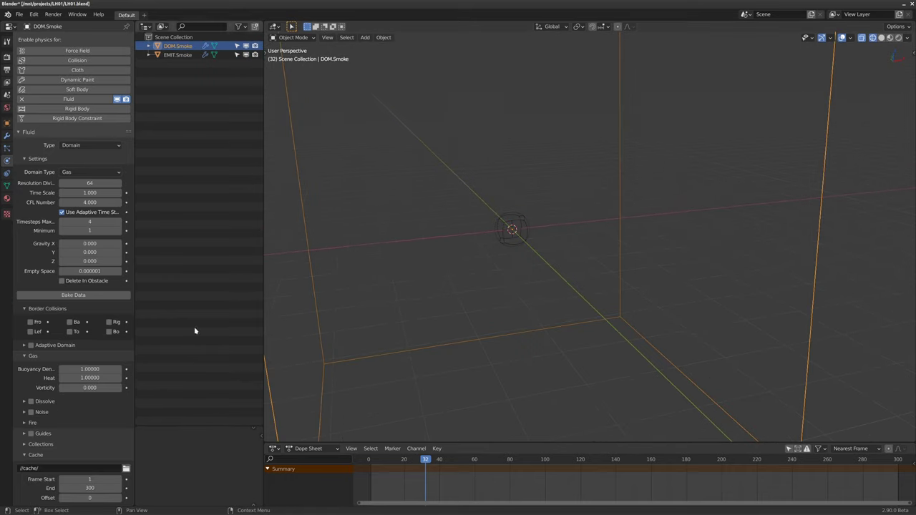
left_click(74, 295)
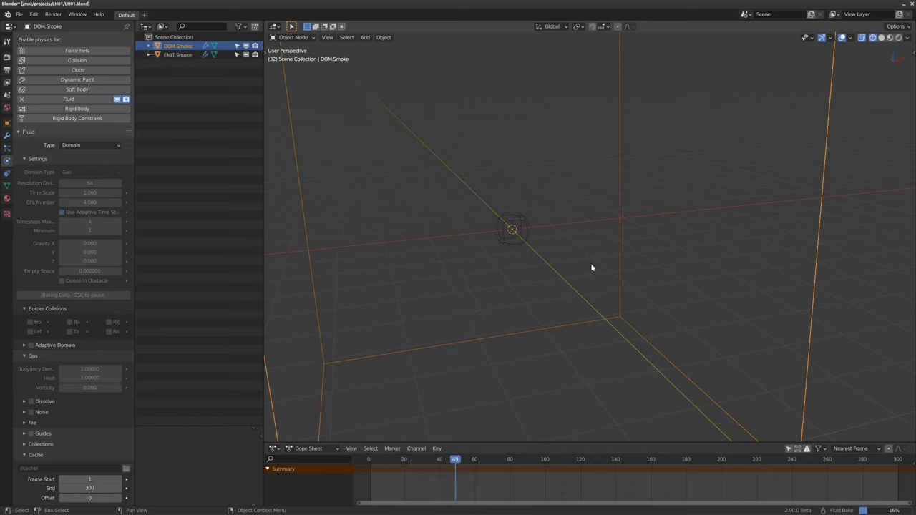
key("Escape")
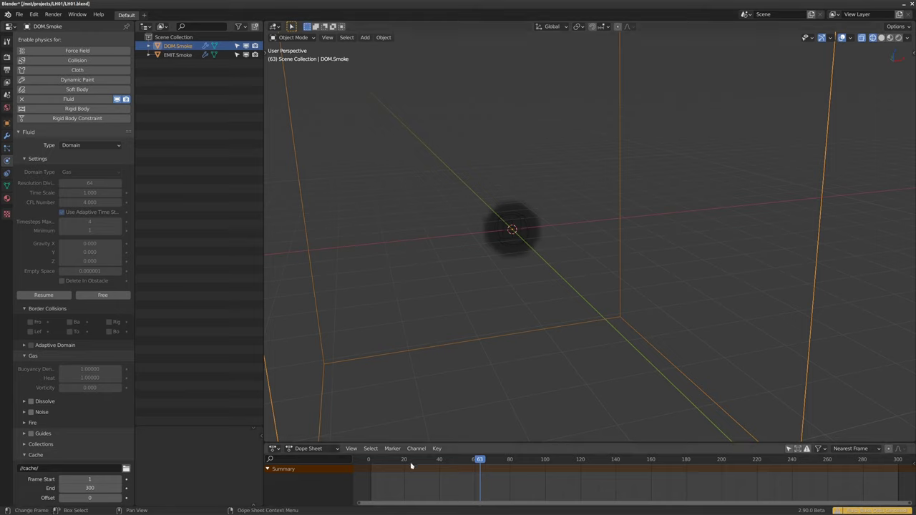
left_click_drag(397, 473, 469, 475)
left_click_drag(553, 372, 532, 293, "alt")
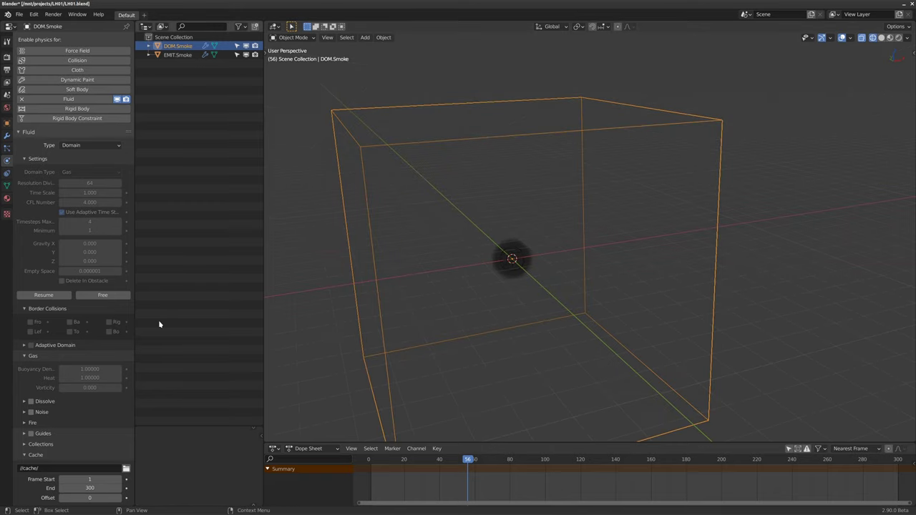
left_click(126, 295)
Step: Enable Initial Velocity in the flow settings of the EMIT.Smoke sphere
left_click(523, 253)
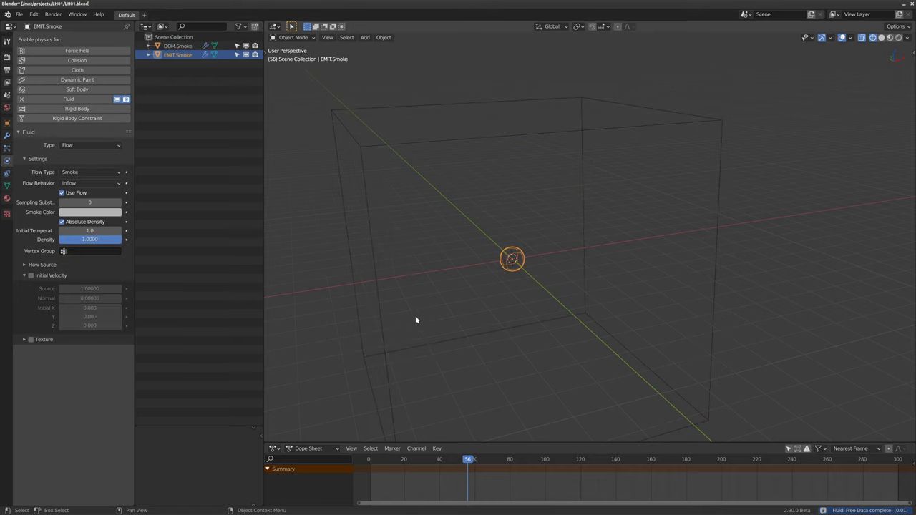
scroll(429, 304, "up", 3)
left_click(68, 182)
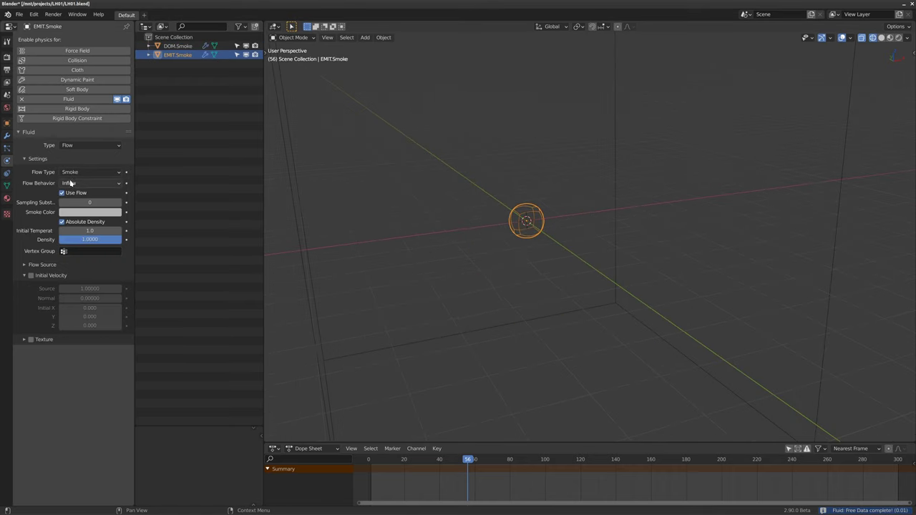
left_click(27, 276)
left_click(27, 276)
left_click(27, 277)
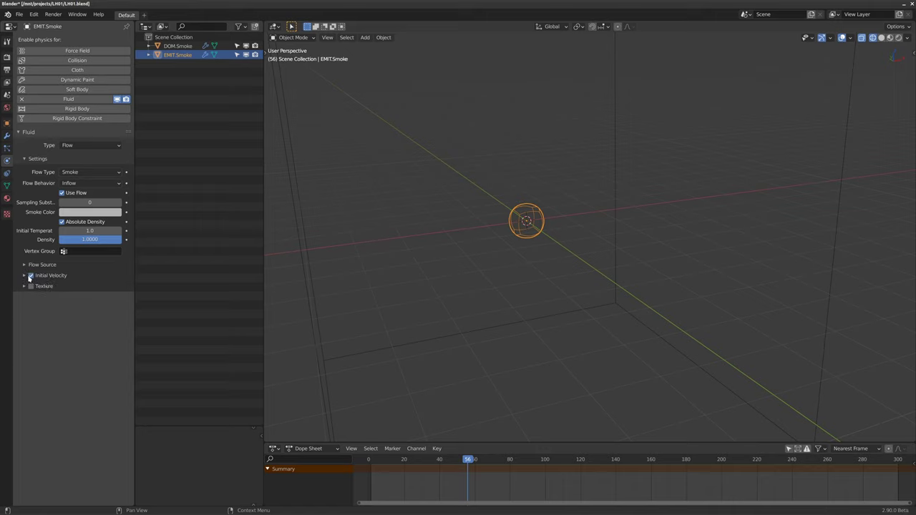
left_click(28, 278)
Step: Set the emitter's initial velocity to 2.5 along the Normal and 0 for Source
left_click(98, 299)
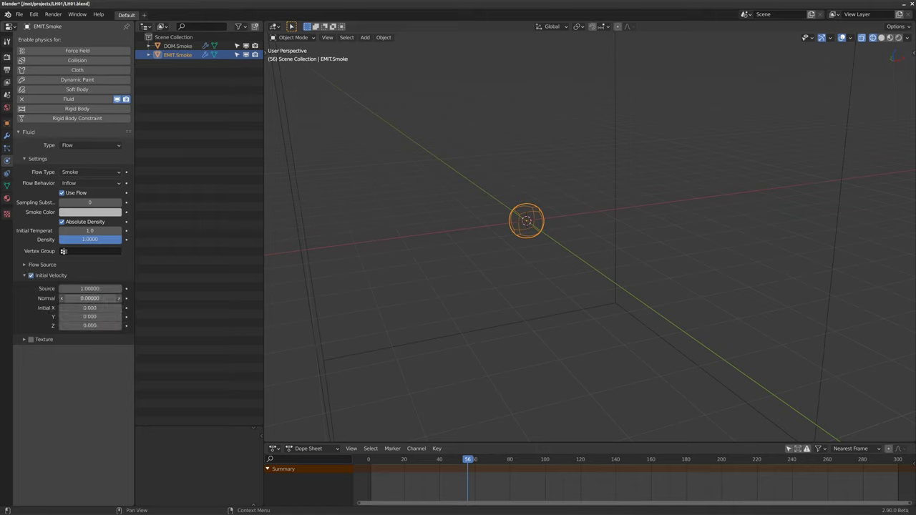
type("2.5")
key("Return")
left_click(87, 288)
type("0")
key("Return")
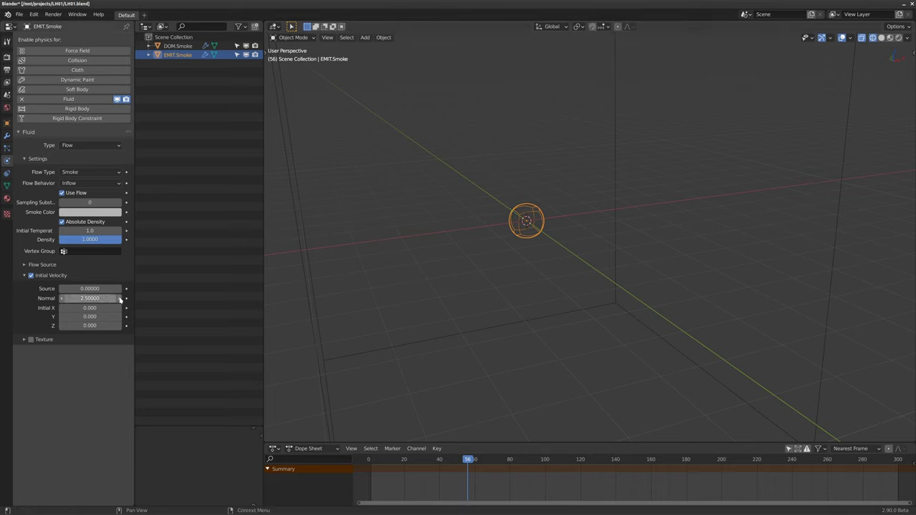
left_click_drag(90, 298, 93, 297)
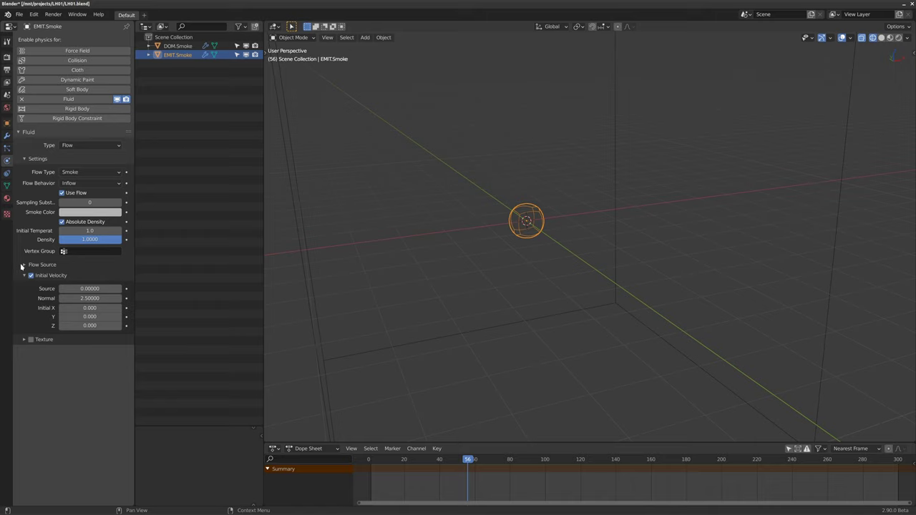
Step: Set the Volume Emission in the emitter's Flow Source settings to 1
left_click(39, 264)
left_click(89, 308)
type("1.50000")
key("Return")
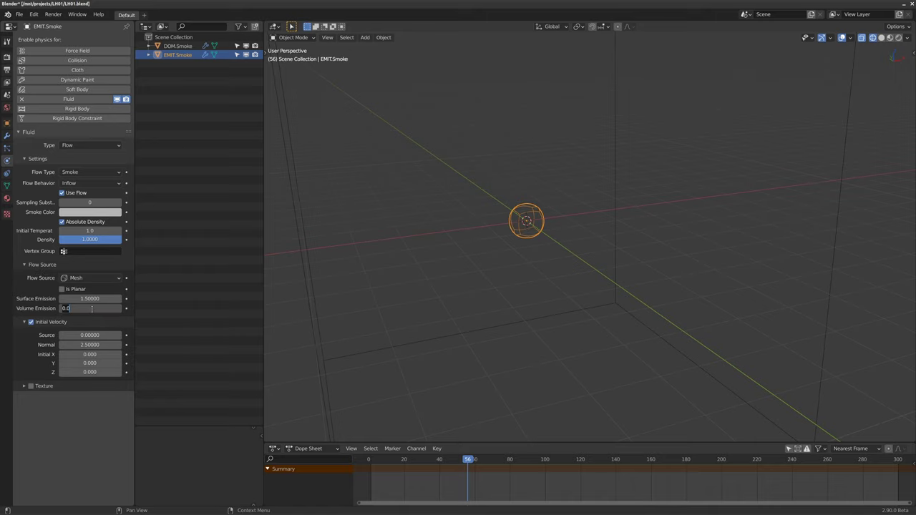
middle_click_drag(336, 234, 544, 231)
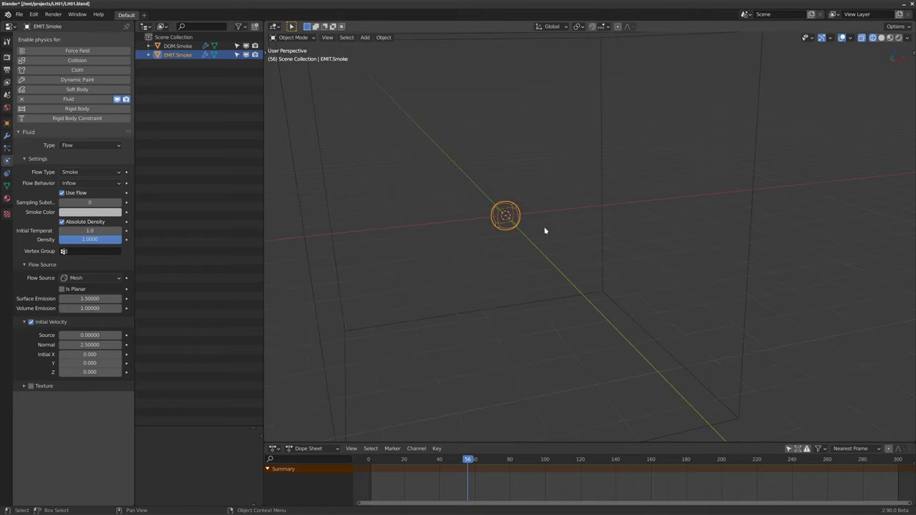
Step: Test-bake the DOM.Smoke domain with the emitter's initial velocity, pausing early to review the smoke, and return to frame 1
left_click(322, 344)
left_click(118, 294)
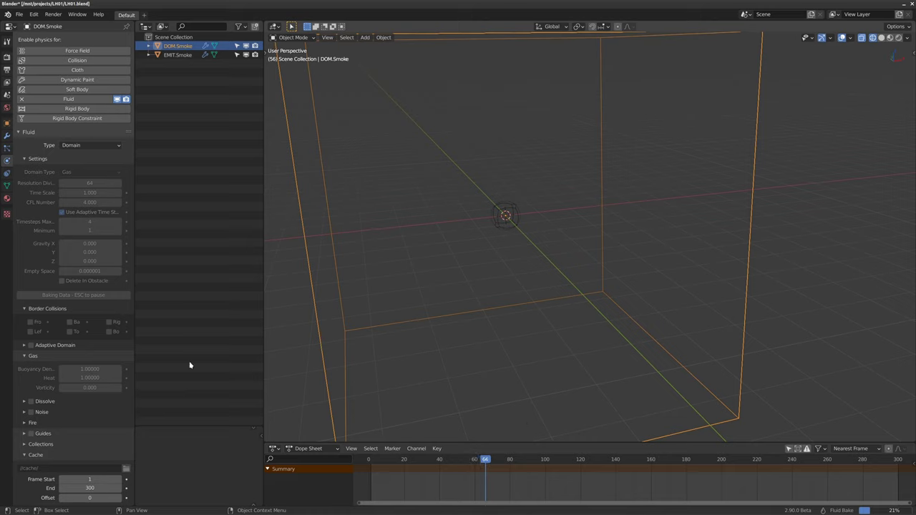
key("Escape")
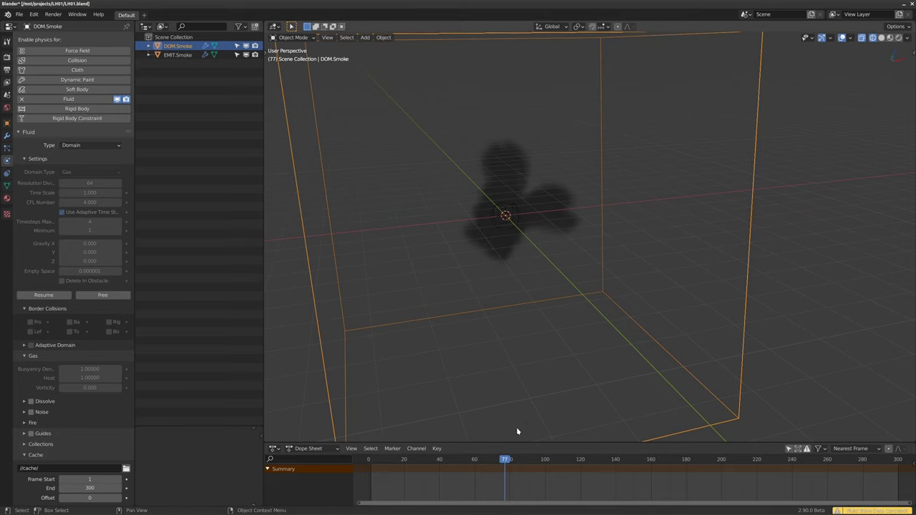
left_click_drag(501, 467, 470, 470)
middle_click_drag(532, 311, 489, 318)
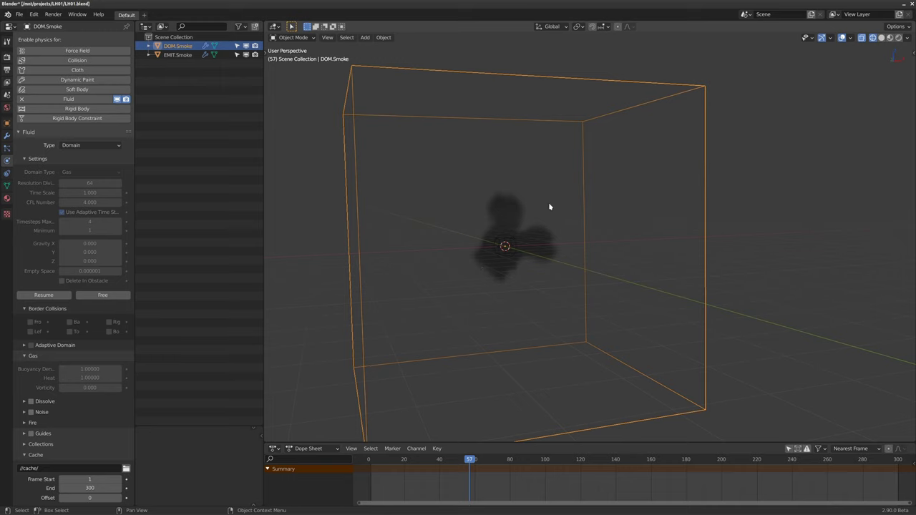
middle_click_drag(550, 207, 464, 252)
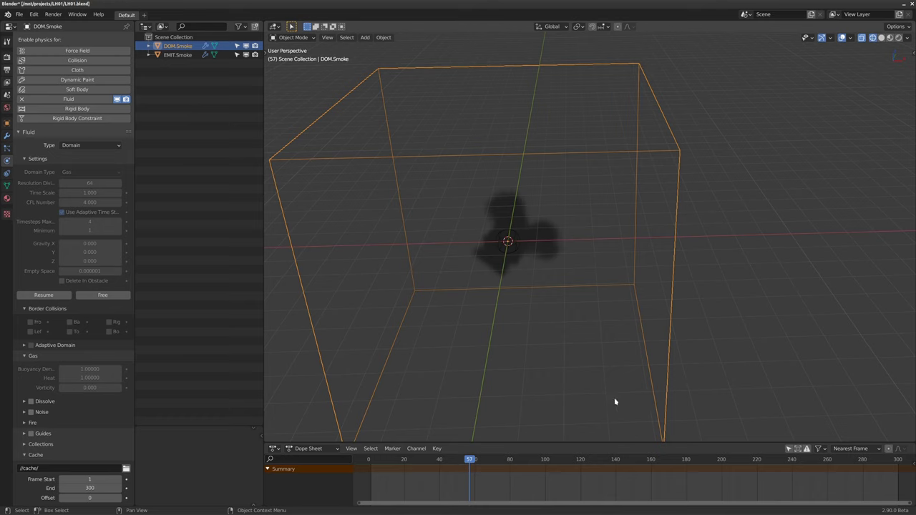
middle_click_drag(614, 401, 513, 248)
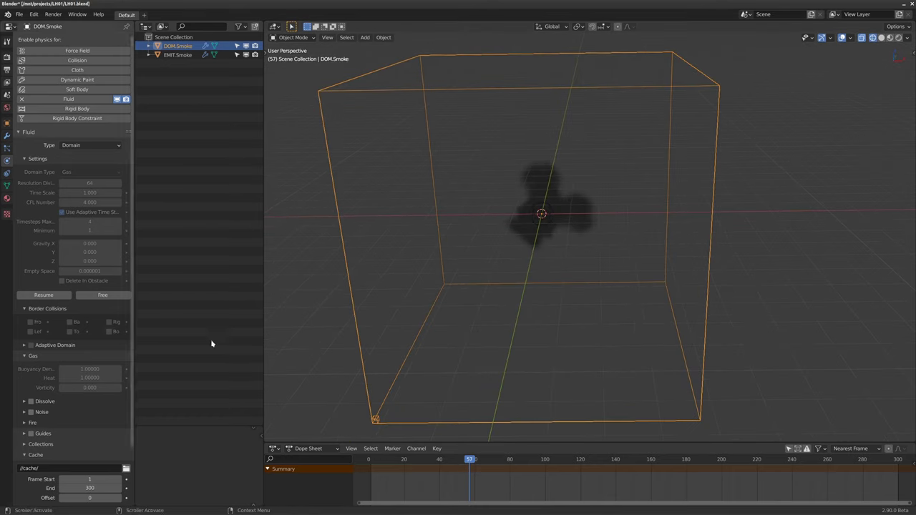
left_click_drag(466, 475, 526, 474)
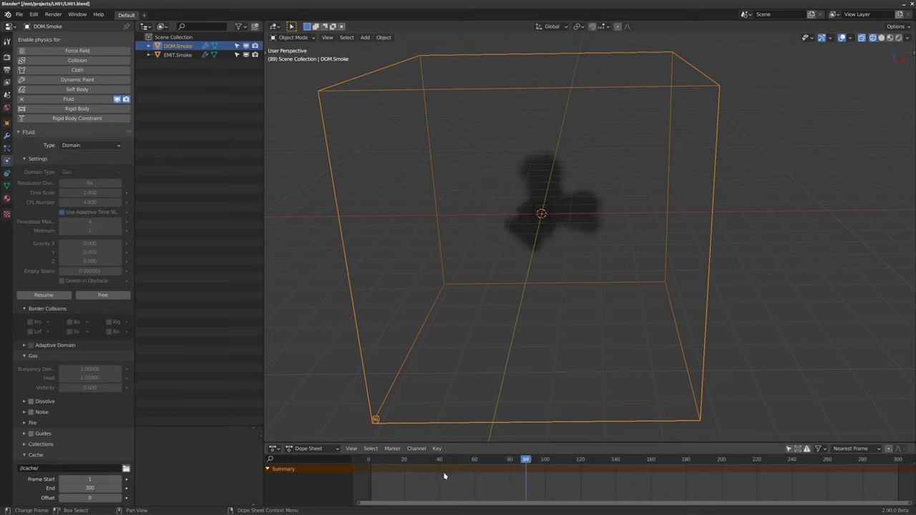
key("space")
middle_click_drag(544, 236, 509, 297)
key("shift+Left")
Step: Add a Turbulence force field at the centre of the domain and rename it FRC.Trub.Big
key("shift+a")
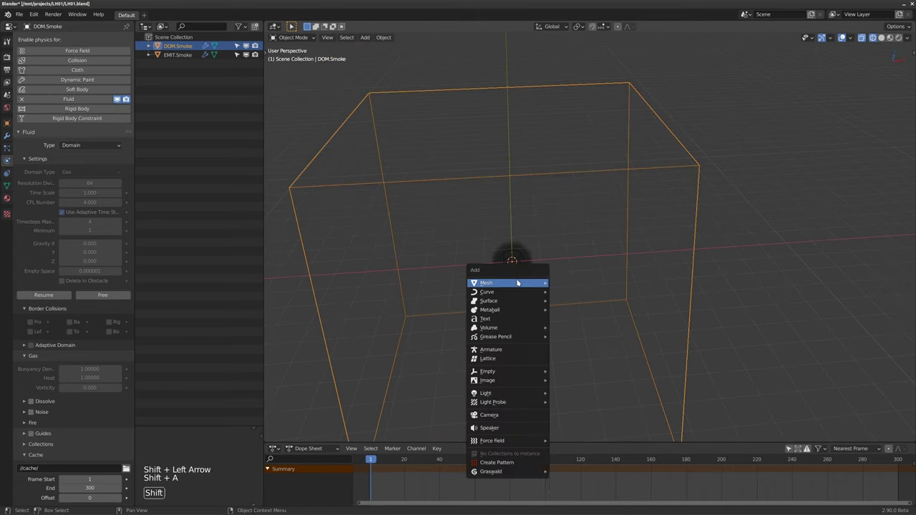
mouse_move(493, 380)
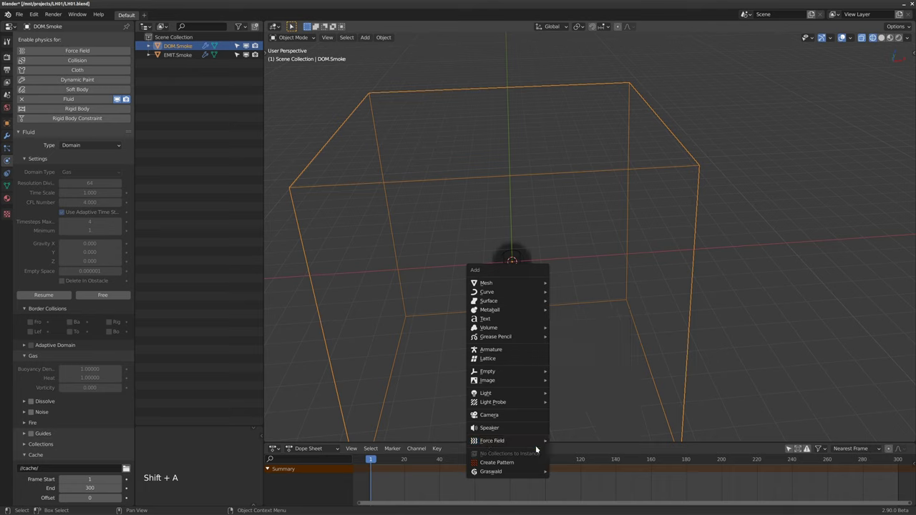
key("shift+a")
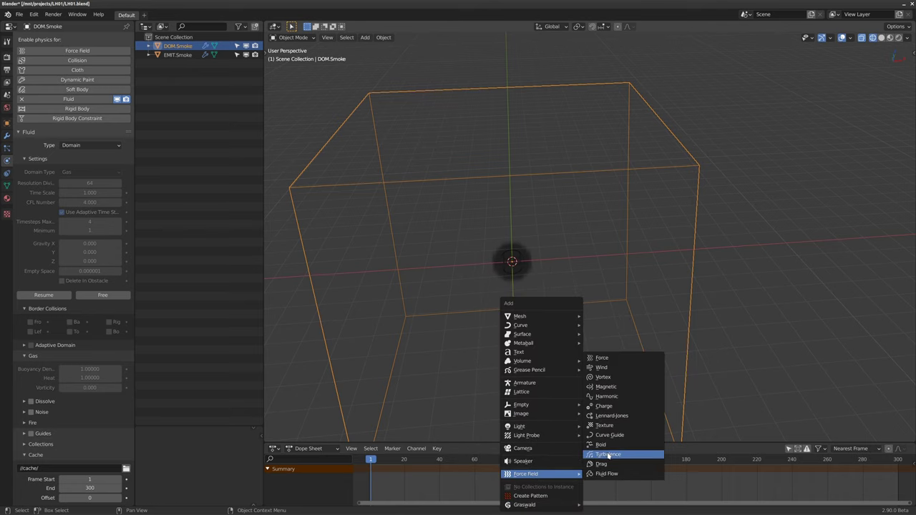
left_click(614, 454)
middle_click_drag(546, 348, 487, 267, "alt")
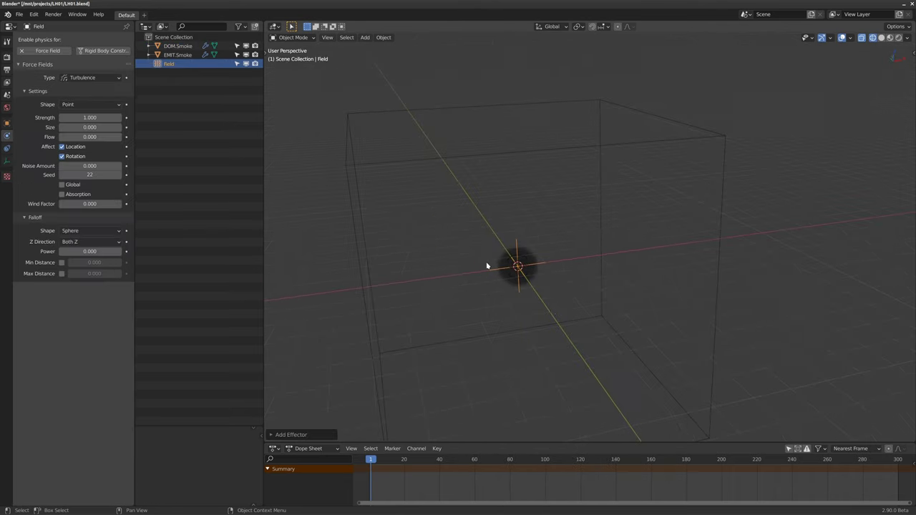
double_click(169, 63)
type("FR_")
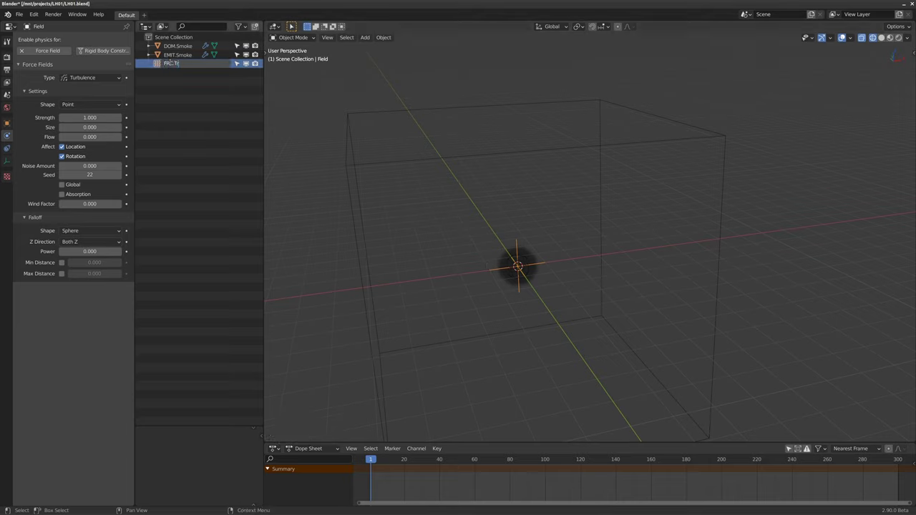
type(".Trub.Big")
key("Return")
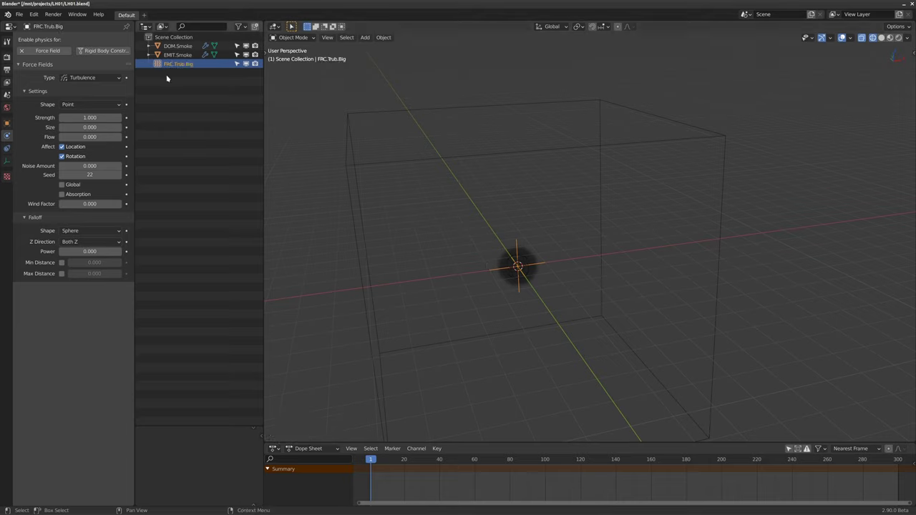
Step: Set the turbulence field's Strength to 5 and Size to 0.75
left_click(99, 116)
type("5")
key("Tab")
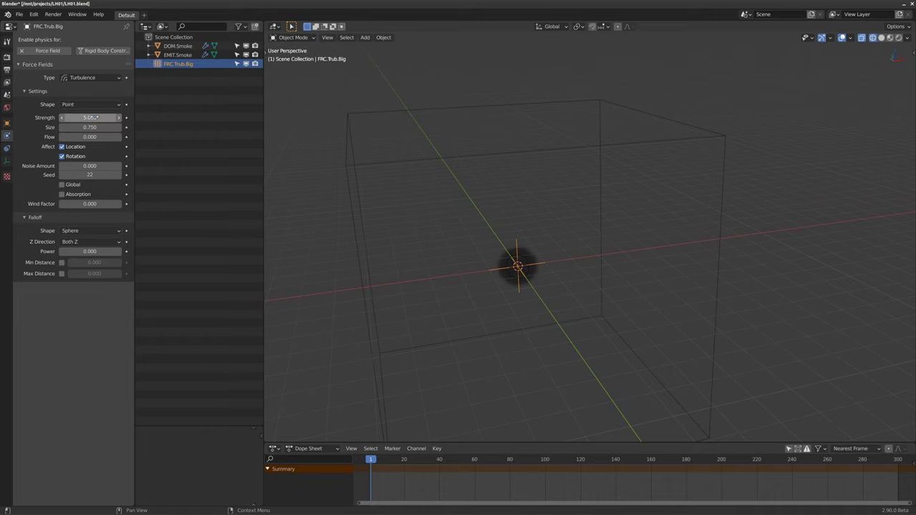
key("Return")
middle_click_drag(380, 208, 451, 183)
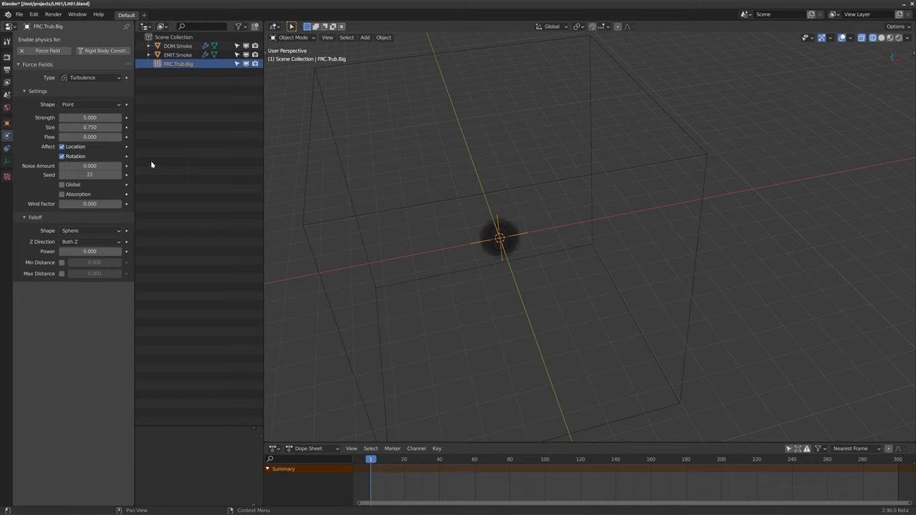
Step: Drive the Y location of FRC.Trub.Big with a frame-based expression that gives 0.03333 at frame 1
middle_click_drag(486, 229, 534, 244)
key("n")
middle_click_drag(573, 212, 531, 260)
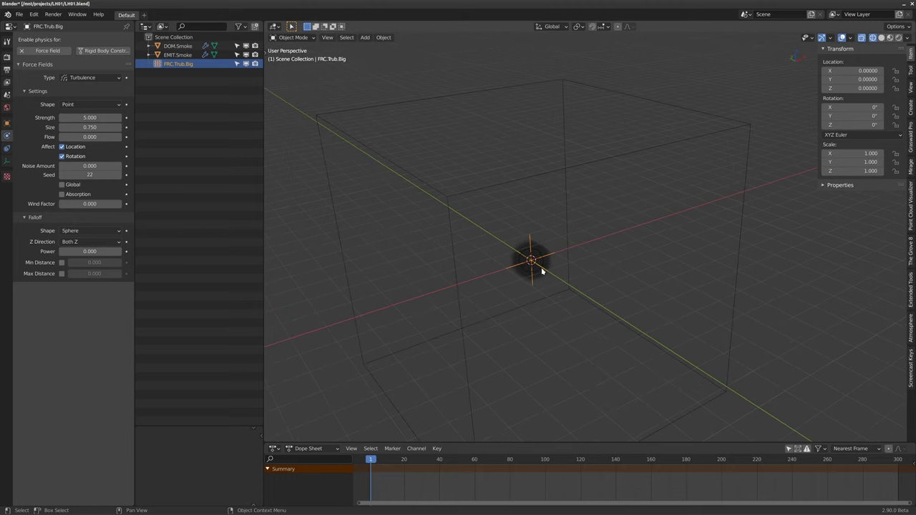
middle_click_drag(489, 212, 528, 289)
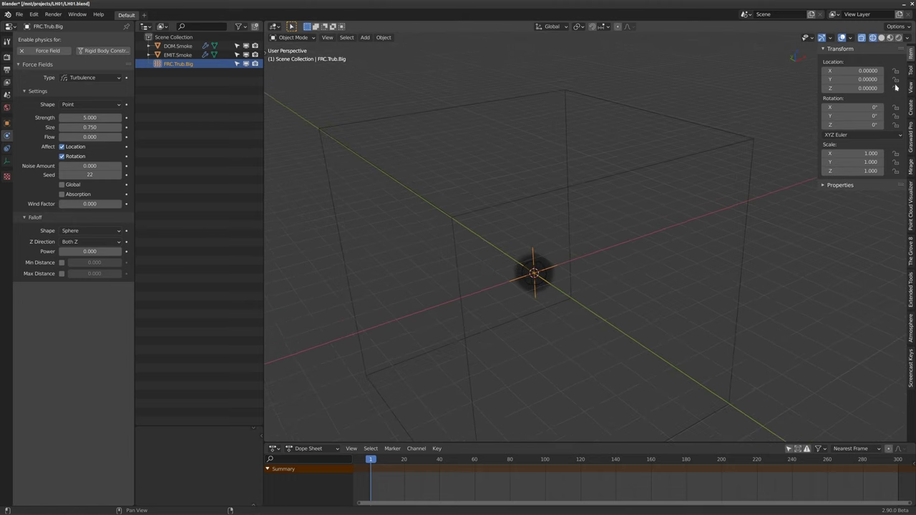
left_click(842, 79)
key("Return")
Step: Drive the turbulence field's Y rotation with #frame/40, play the animation briefly to check the motion, and return to frame 1
left_click(834, 116)
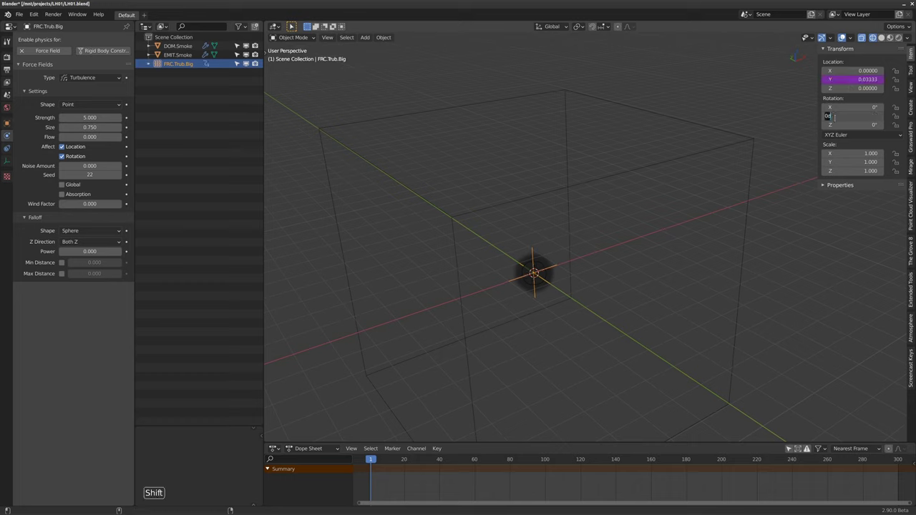
type("#frame")
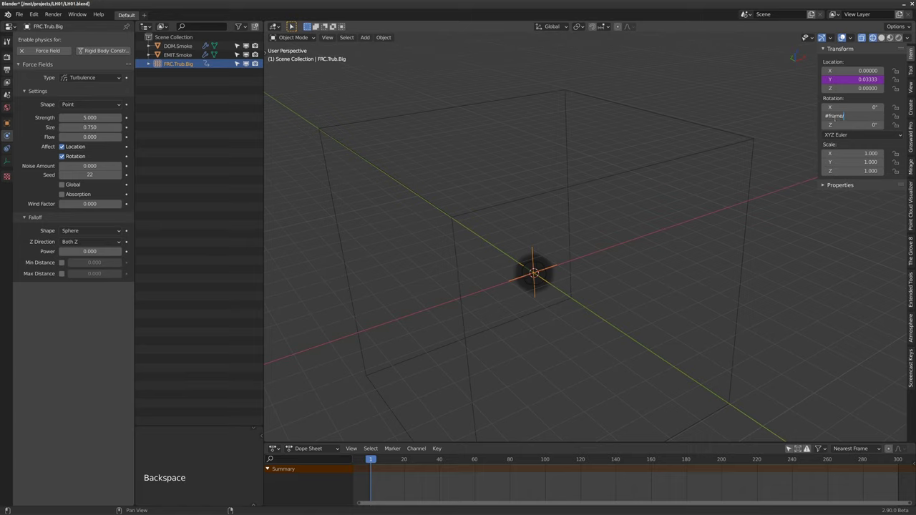
type("/4")
key("Return")
key("space")
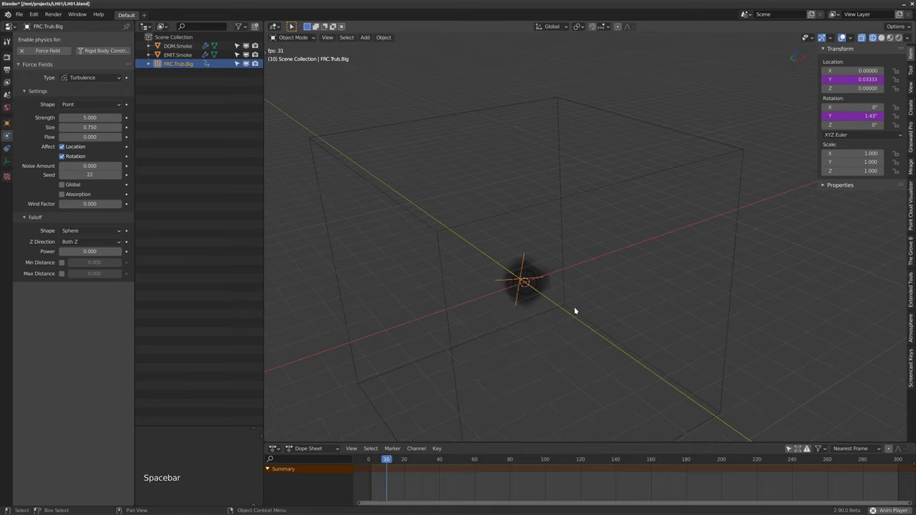
key("space")
key("shift+Left")
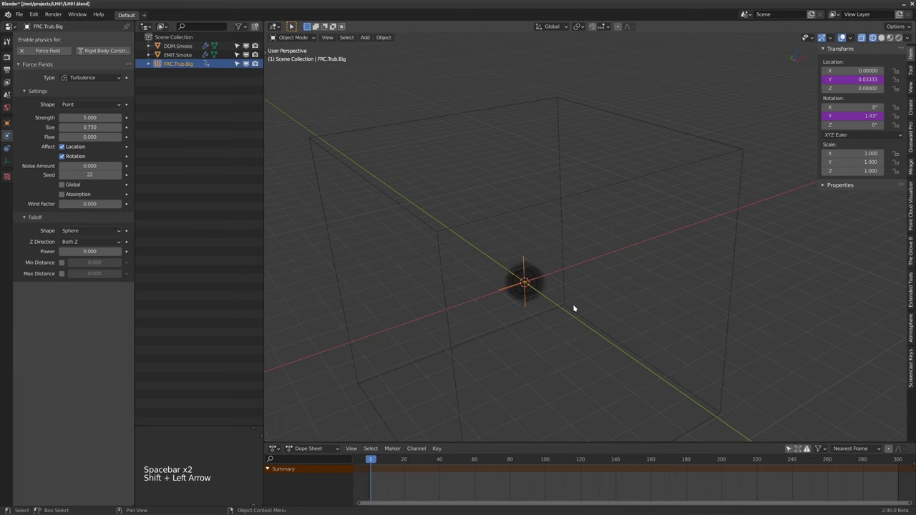
Step: Free the old DOM.Smoke bake and test-bake with the turbulence field, pausing early to play back and scrub the frames
left_click(443, 292)
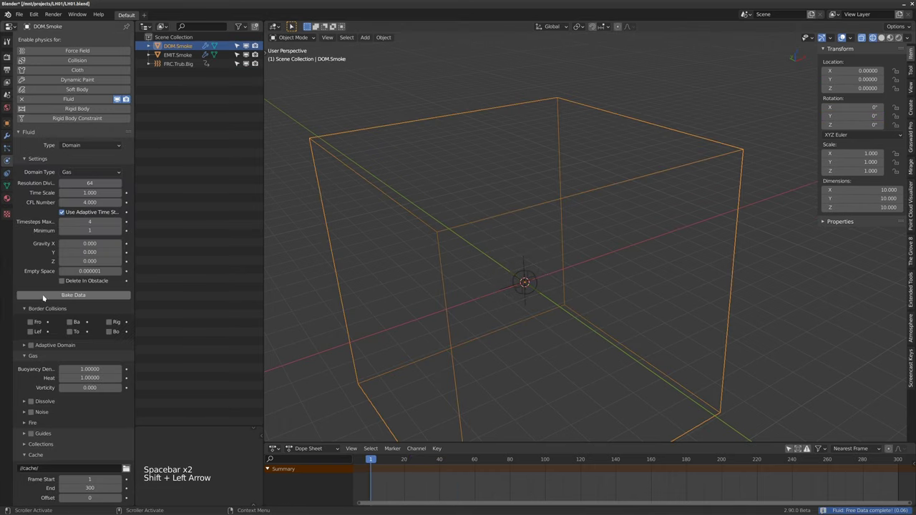
left_click(43, 297)
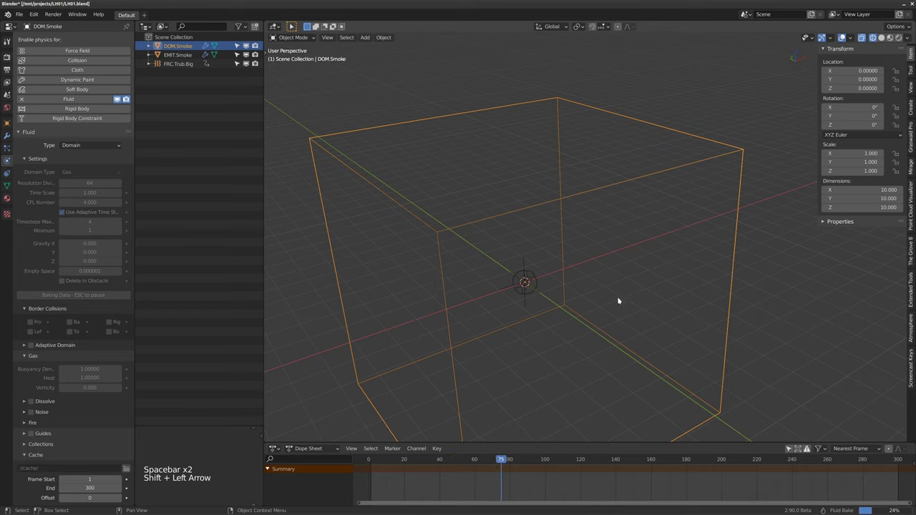
key("Escape")
left_click_drag(376, 472, 517, 466)
middle_click_drag(587, 280, 526, 262, "alt")
key("shift+Left")
key("space")
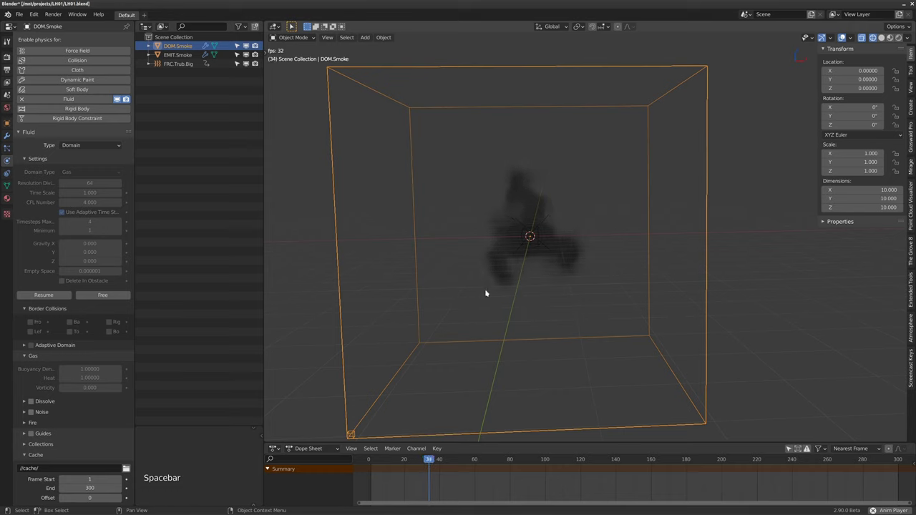
mouse_move(485, 293)
middle_mouse_down("alt")
mouse_move(587, 292)
mouse_move(501, 297)
middle_mouse_up("alt")
key("space")
left_click_drag(378, 458, 463, 460)
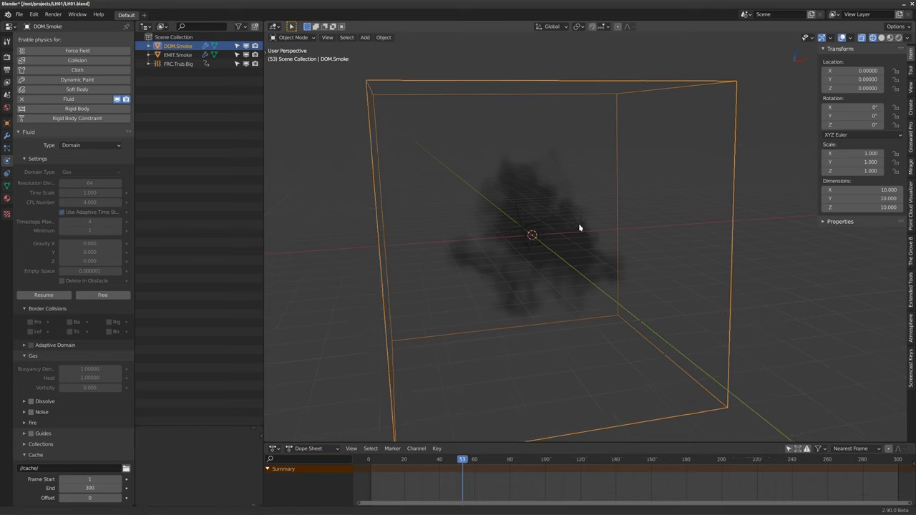
Step: Free the test bake and enable Dissolve on the DOM.Smoke domain with a Time of 150
left_click(534, 235)
left_click(79, 183)
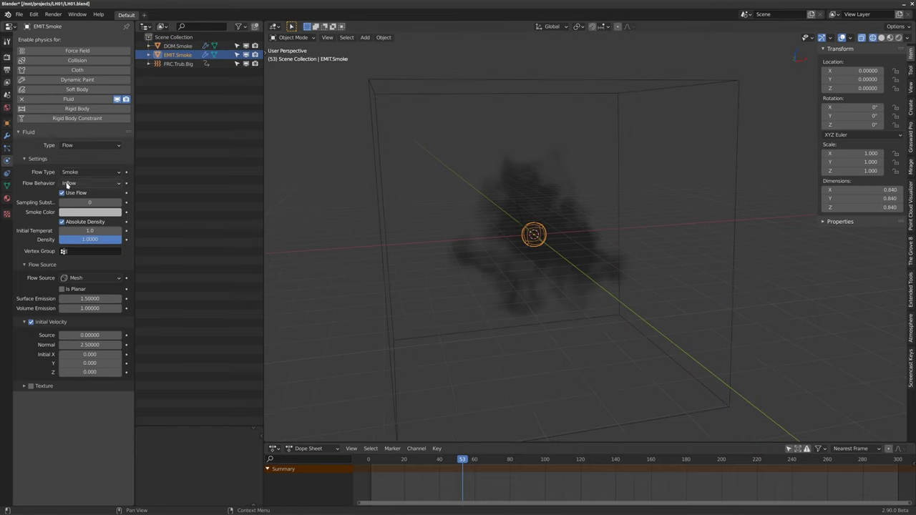
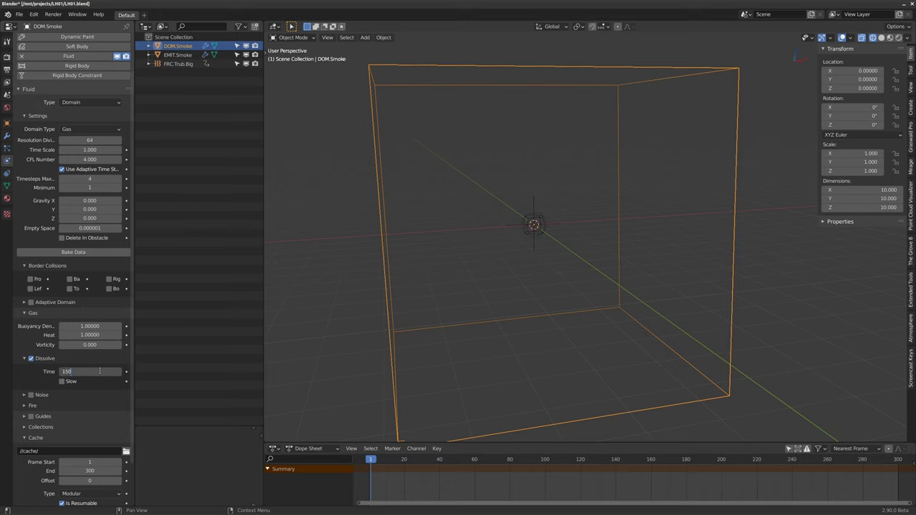
key("Return")
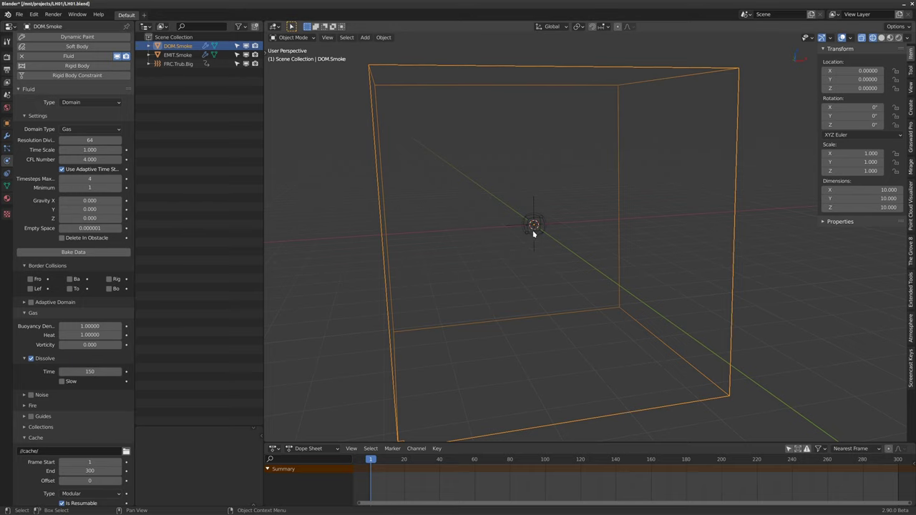
Step: Keyframe EMIT.Smoke's Use Flow on at frame 150 and off at frame 151
left_click(531, 237)
middle_click_drag(552, 249, 538, 252)
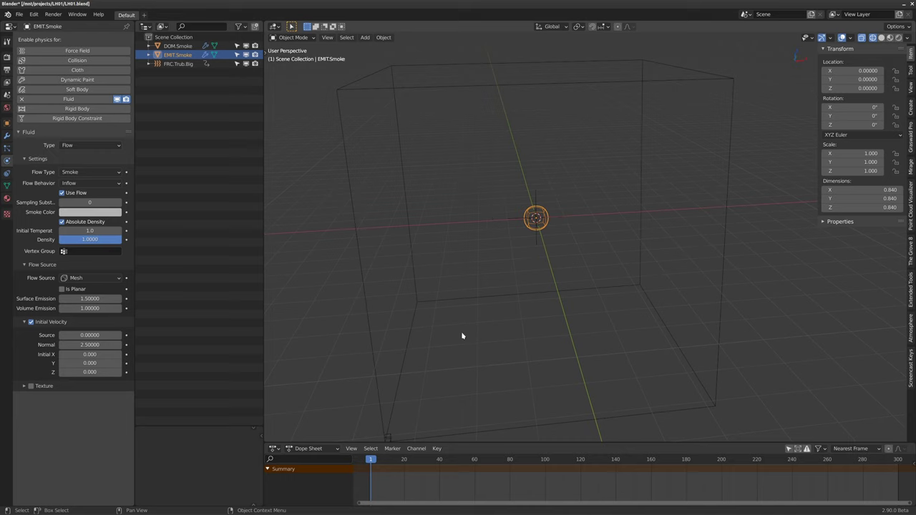
left_click_drag(605, 463, 635, 466)
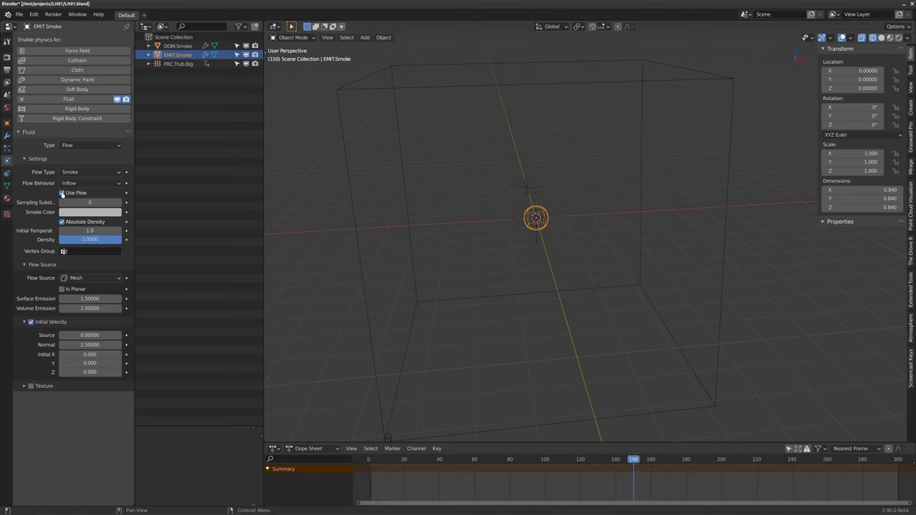
key("i")
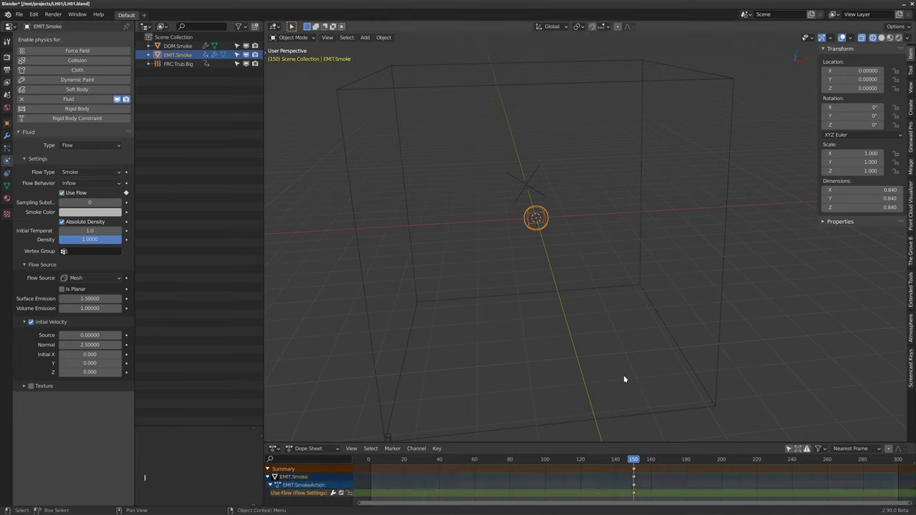
key("Right")
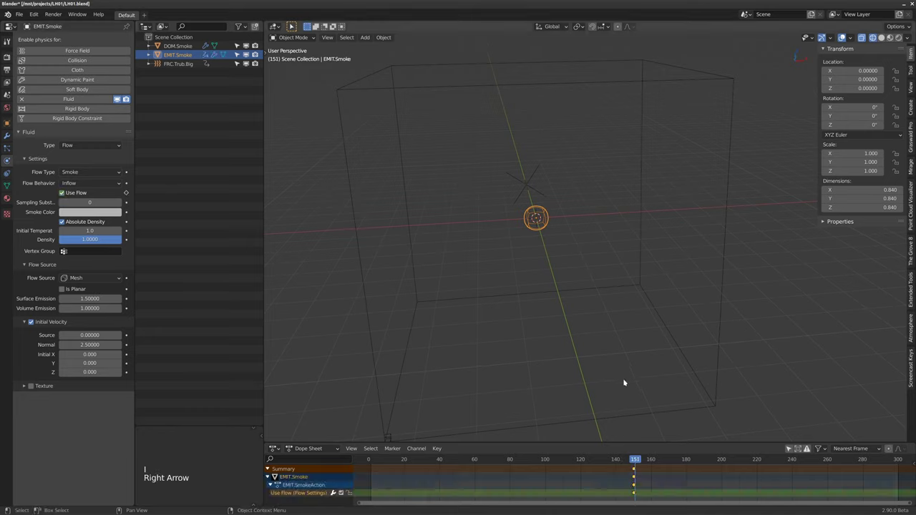
left_click(63, 194)
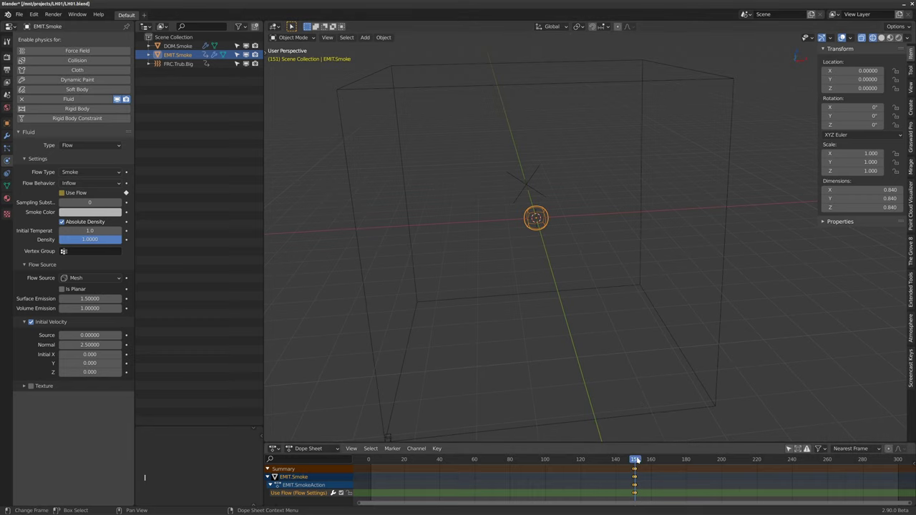
mouse_move(616, 459)
left_mouse_down()
mouse_move(393, 459)
mouse_move(623, 459)
mouse_move(628, 472)
left_mouse_up()
Step: Bake the DOM.Smoke domain's data at the current resolution with the keyframed flow
left_click(362, 275)
middle_click_drag(362, 275, 558, 272, "alt")
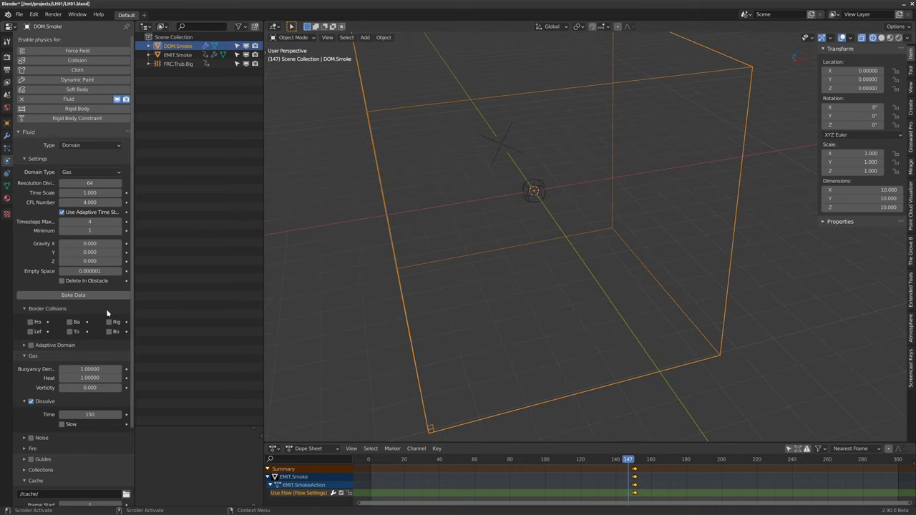
left_click(73, 295)
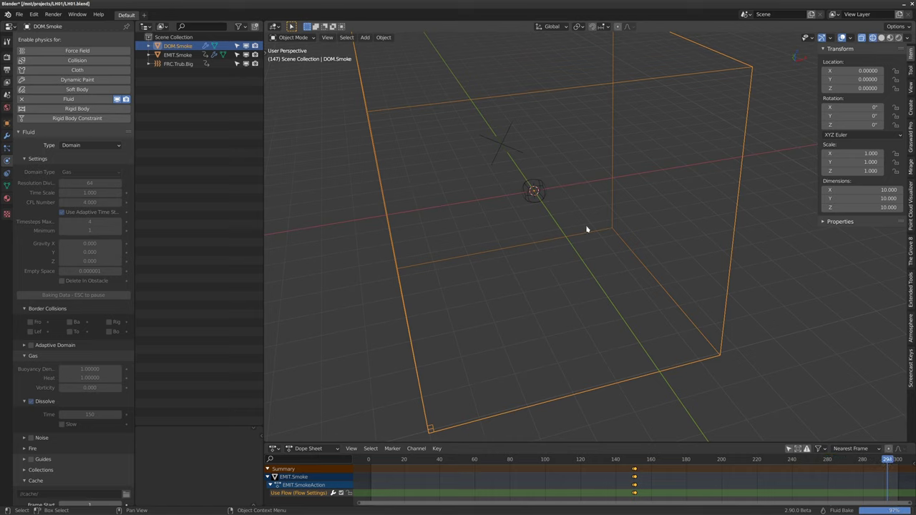
Step: Play the baked smoke from frame 1 while viewing it from several angles, then return to frame 1
key("shift+Left")
key("space")
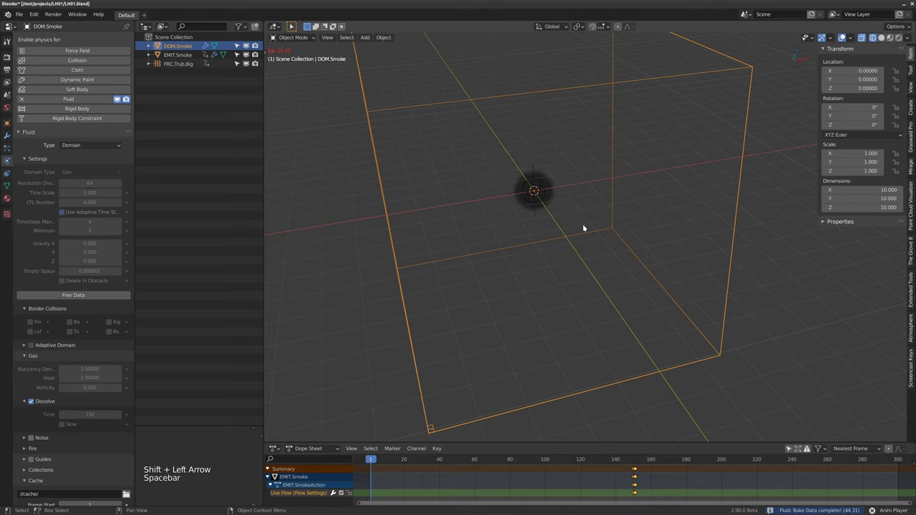
mouse_move(548, 200)
left_mouse_down("alt")
mouse_move(578, 217)
mouse_move(550, 205)
left_mouse_up("alt")
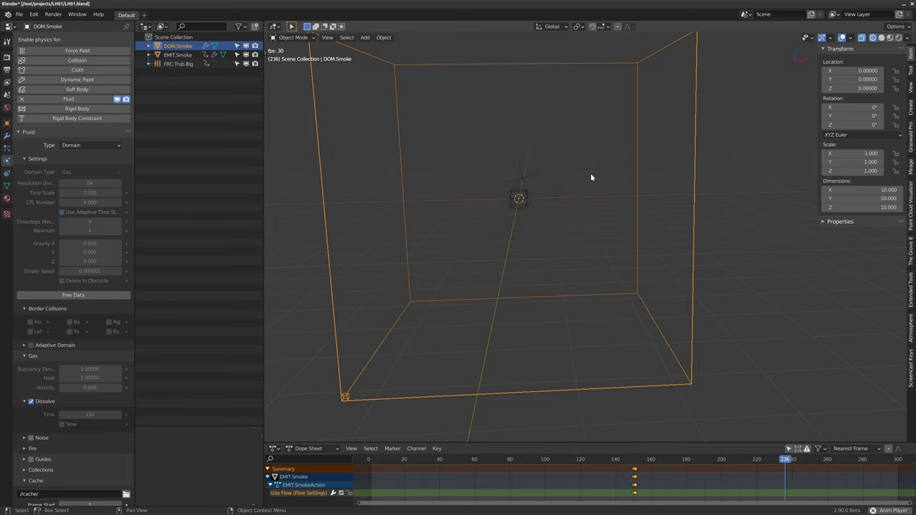
key("space")
left_click_drag(593, 179, 482, 211, "alt")
key("shift+Left")
Step: Duplicate the FRC.Trub.Big turbulence field in place
left_click_drag(501, 294, 552, 249, "alt")
left_click(533, 201)
key("shift+d")
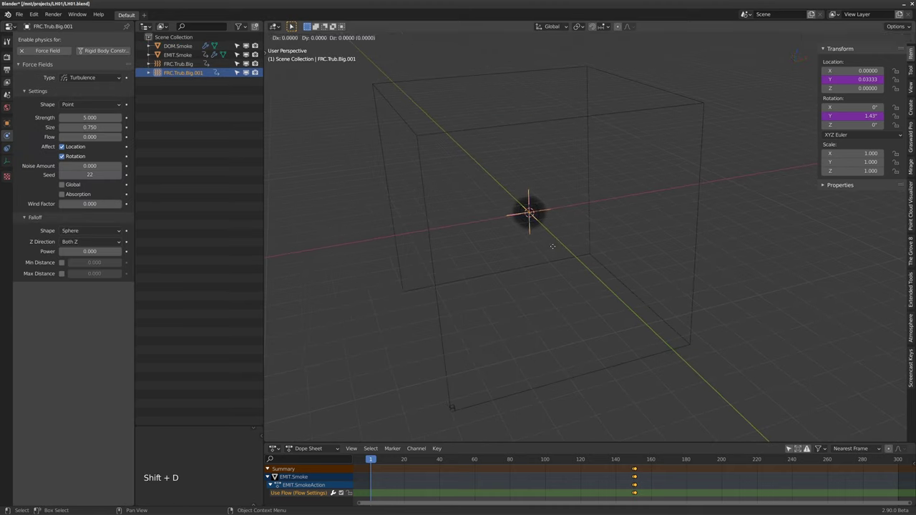
right_click(552, 245)
Step: Set the duplicated turbulence field's Strength to 7.5 and Size to 0.45
left_click(94, 118)
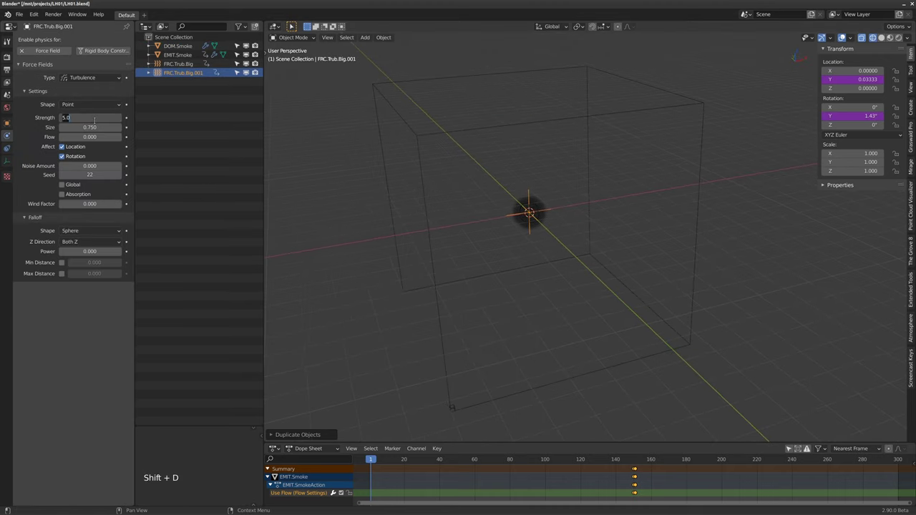
type("7.5")
key("Return")
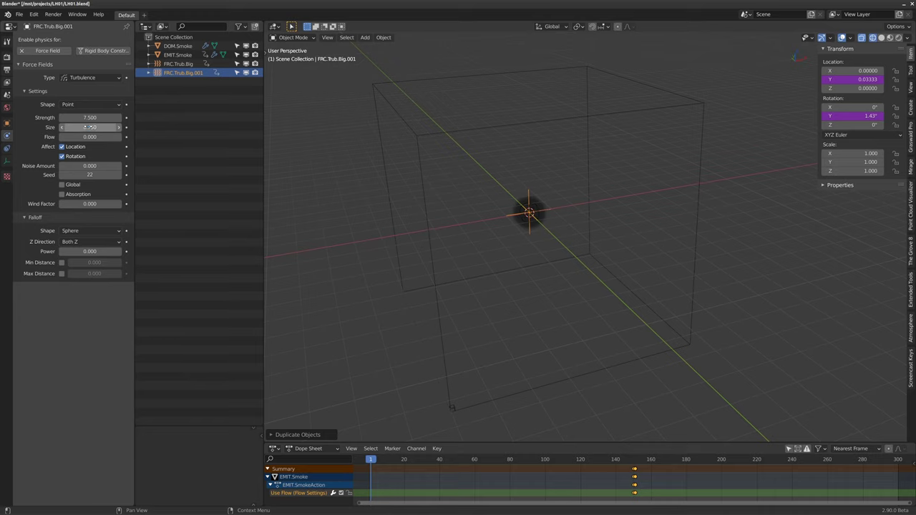
left_click(87, 127)
type(".45")
key("Return")
Step: Edit the duplicate's frame-based Y drivers so location gives -0.02500 at frame 1 and rotation uses -frame/25
middle_click_drag(641, 158, 726, 133)
left_click(833, 79)
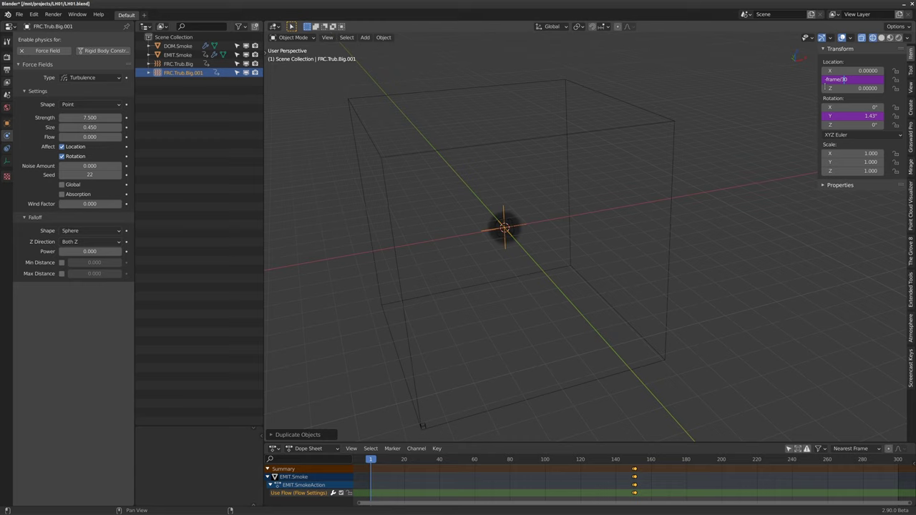
key("Return")
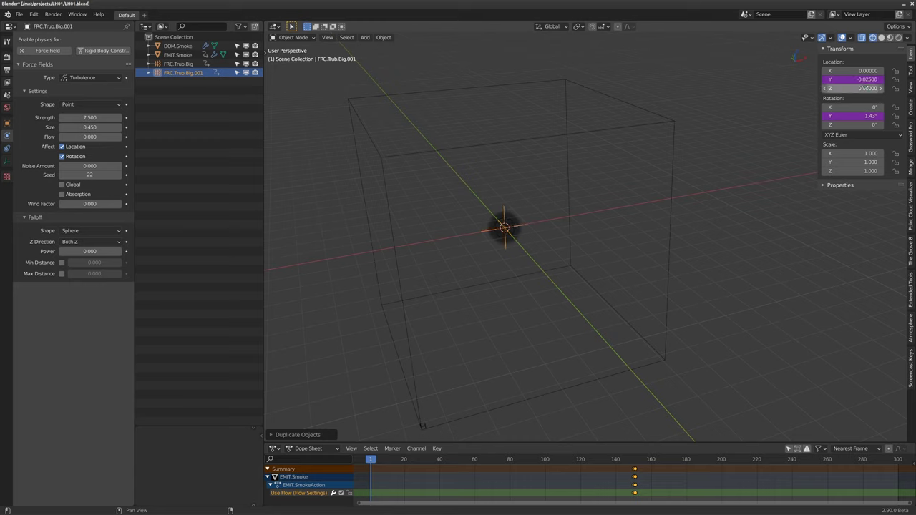
left_click(854, 117)
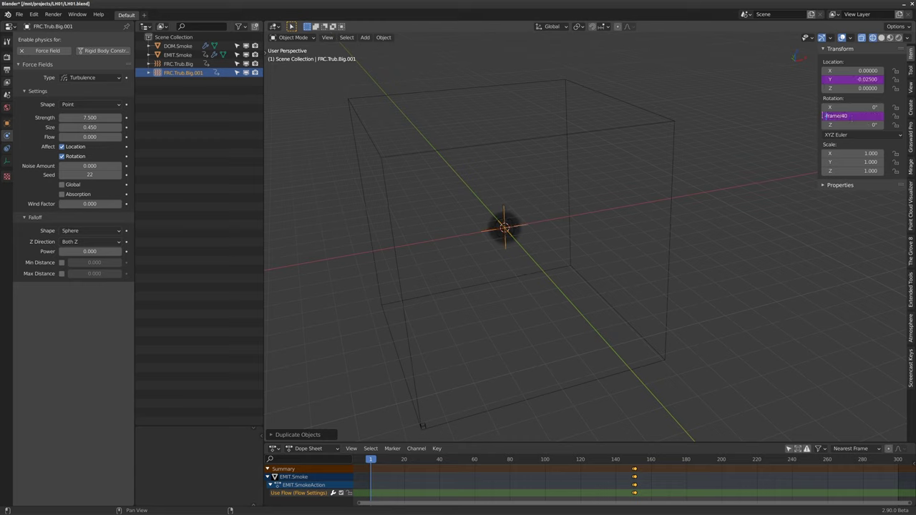
key("Right")
key("Right")
key("Delete")
key("Delete")
type("25")
key("Return")
key("shift+Left")
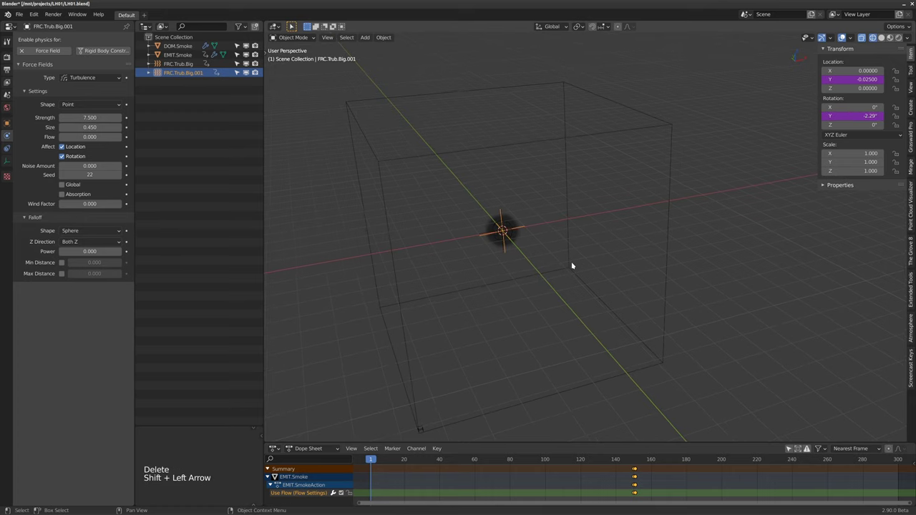
Step: Free the DOM.Smoke bake and set the domain's Resolution Divisions to 128
left_click(668, 147)
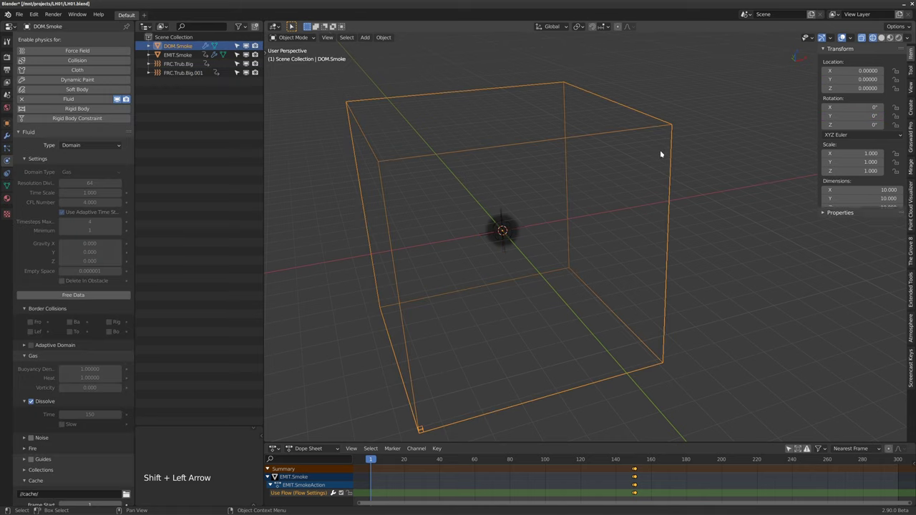
left_click(78, 296)
double_click(87, 183)
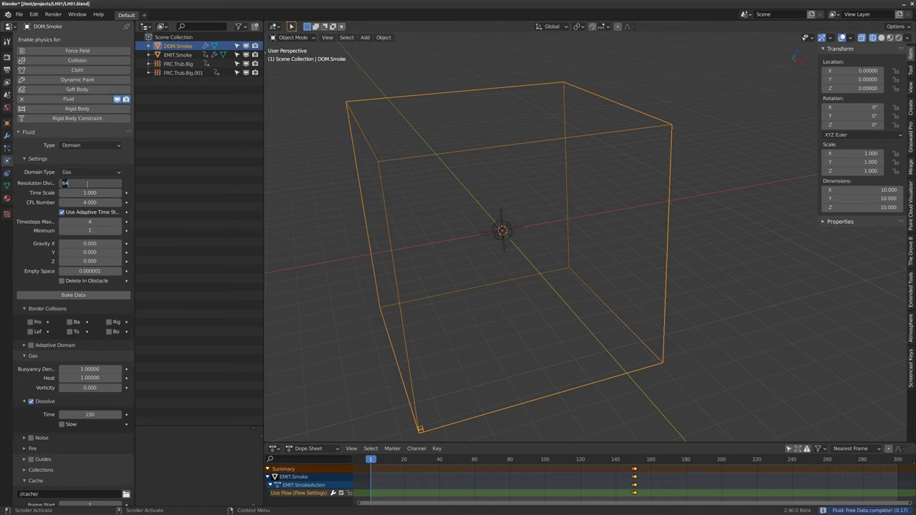
type("128")
key("Return")
Step: Bake the DOM.Smoke data again with both turbulence fields at the higher resolution
middle_click_drag(401, 157, 472, 224)
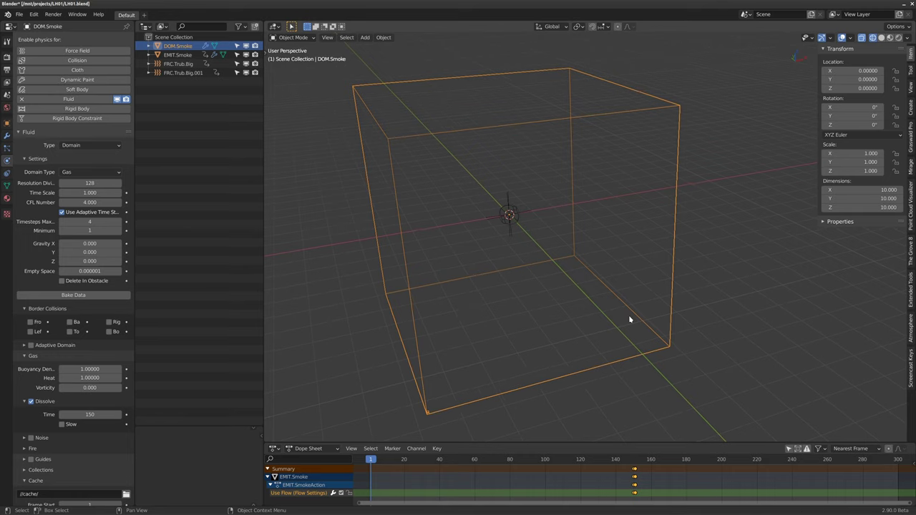
left_click(68, 296)
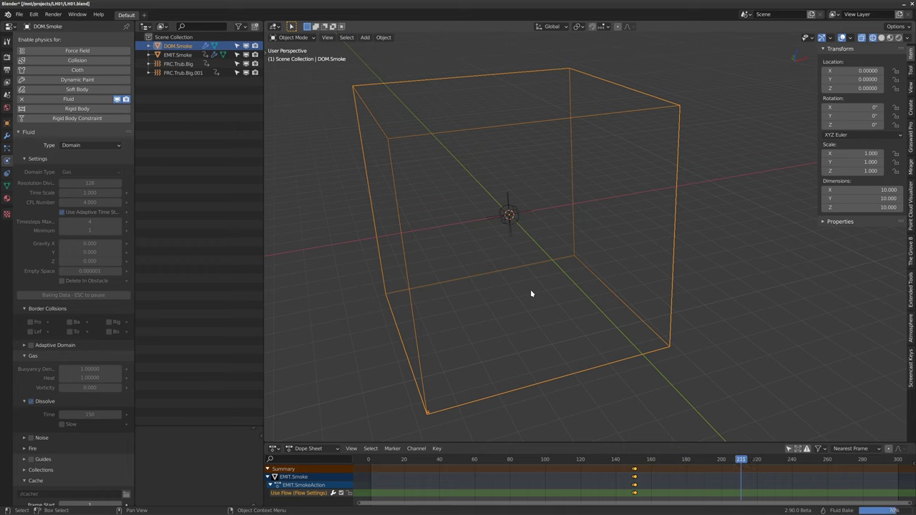
middle_click_drag(530, 293, 584, 222)
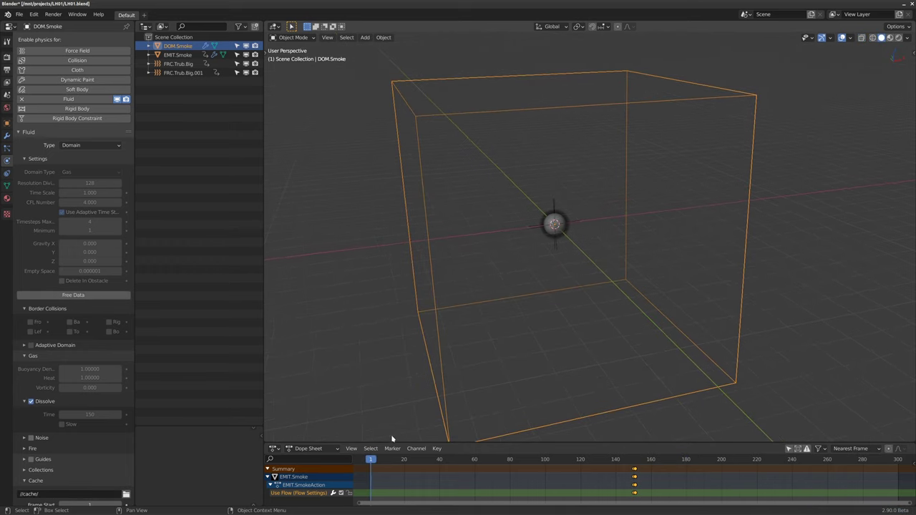
Step: Scrub the baked smoke in solid and wireframe shading from several angles, stopping at frame 80
left_click_drag(372, 459, 725, 460)
middle_click_drag(557, 317, 611, 307)
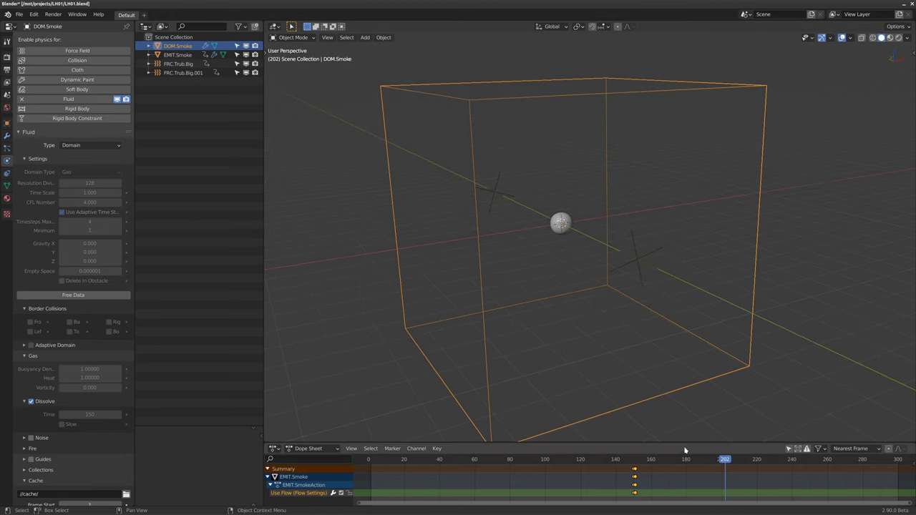
left_click_drag(684, 459, 597, 462)
key("shift+z")
middle_click_drag(570, 279, 616, 287)
left_click_drag(659, 461, 510, 461)
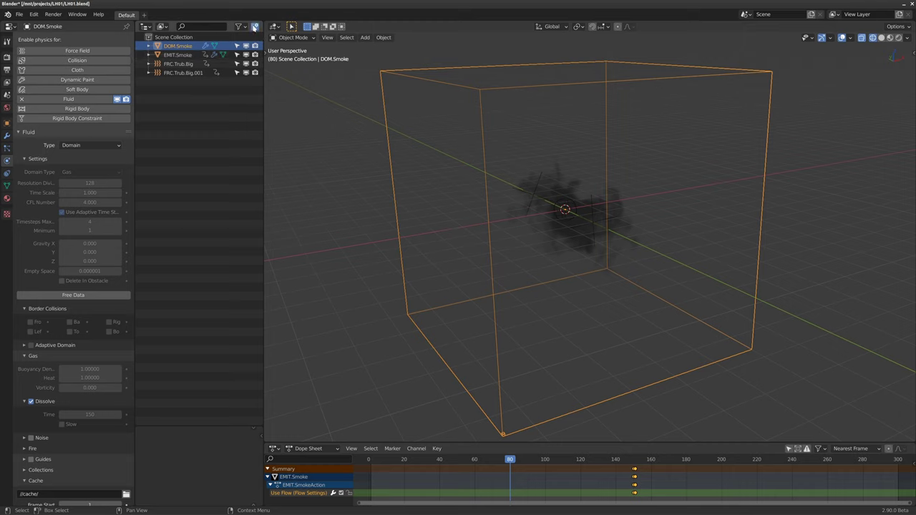
Step: Create a new collection in the scene and name it Simulation
left_click(256, 26)
left_click(175, 46)
double_click(175, 46)
type("Sm")
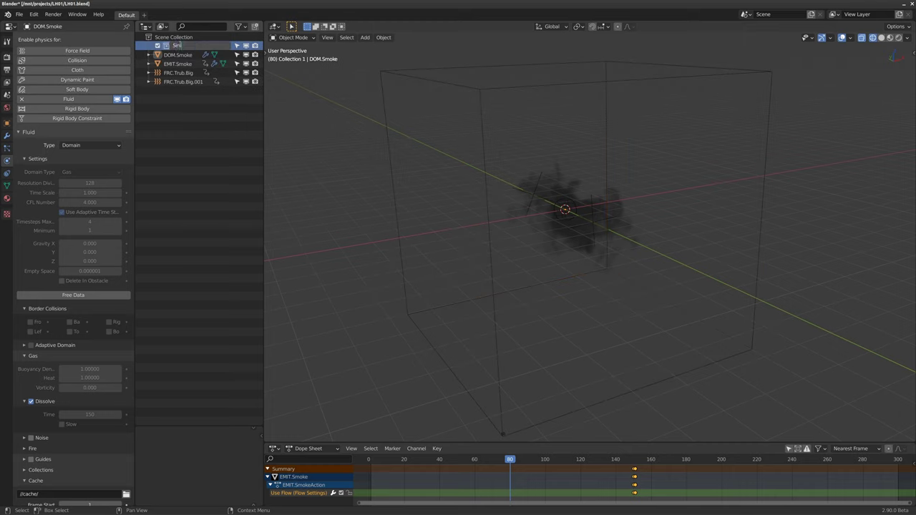
key("Return")
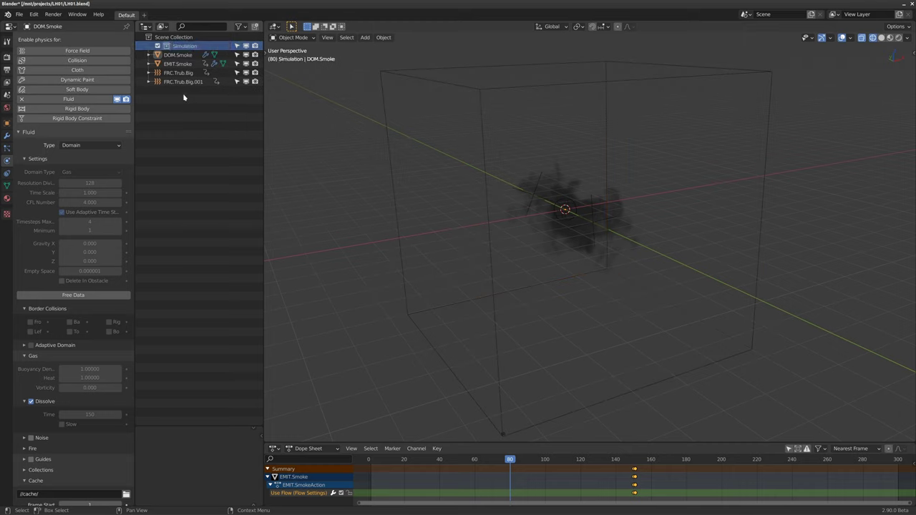
Step: Rename FRC.Trub.Big as FRC.Turb.Big and its duplicate as FRC.Turb.Small
double_click(175, 72)
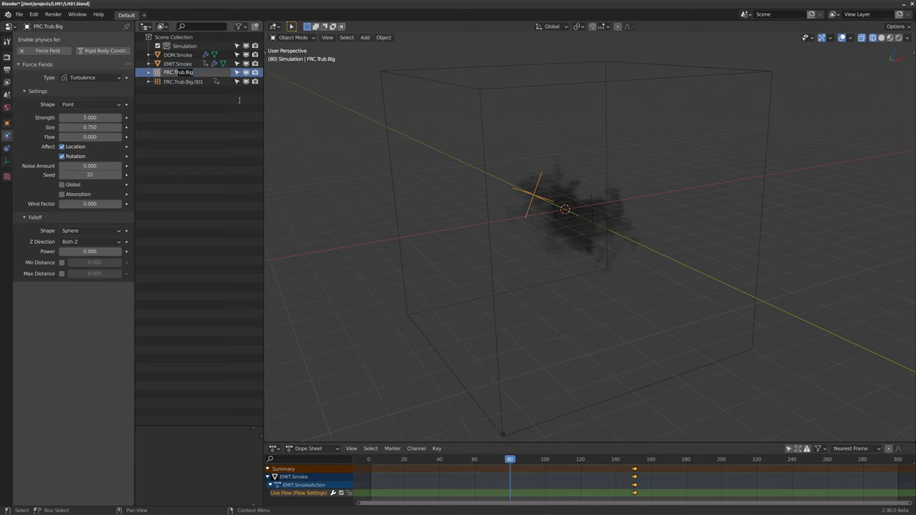
type("FRC.Turb")
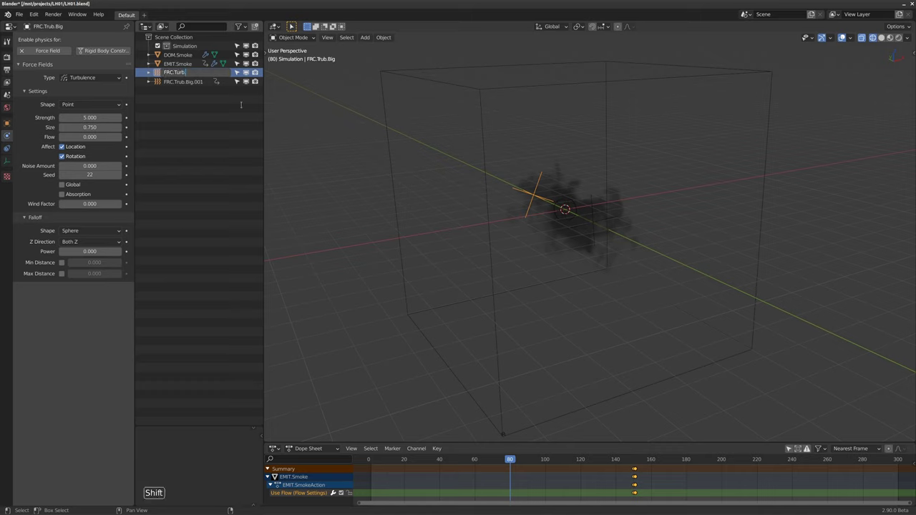
type(".Big")
key("Return")
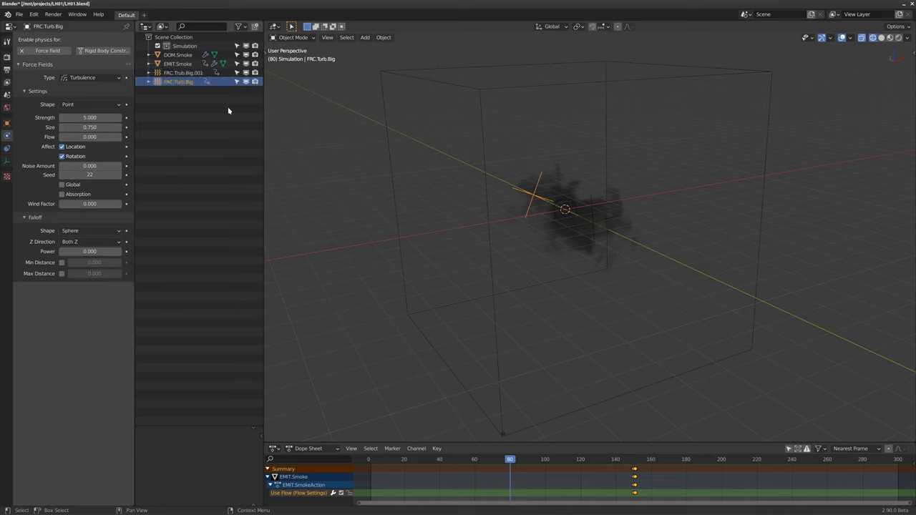
double_click(177, 72)
type("FRC.Turb")
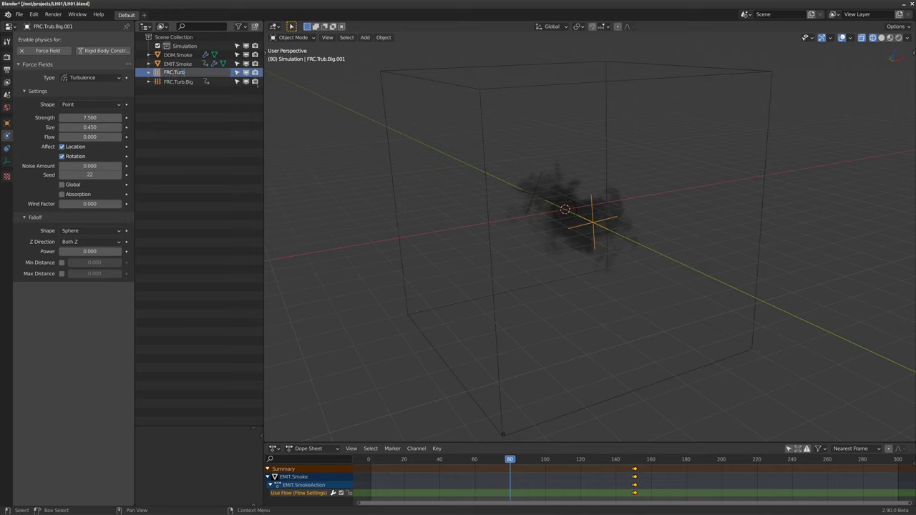
type(".Small")
key("Return")
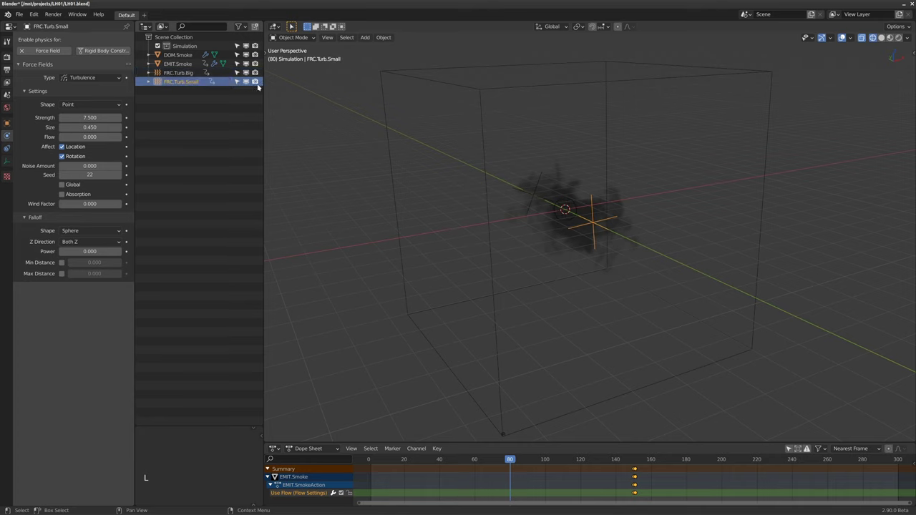
Step: Move DOM.Smoke, EMIT.Smoke and both turbulence fields into the Simulation collection and exclude that collection from the view layer
left_click(177, 55)
left_click(178, 81, "shift")
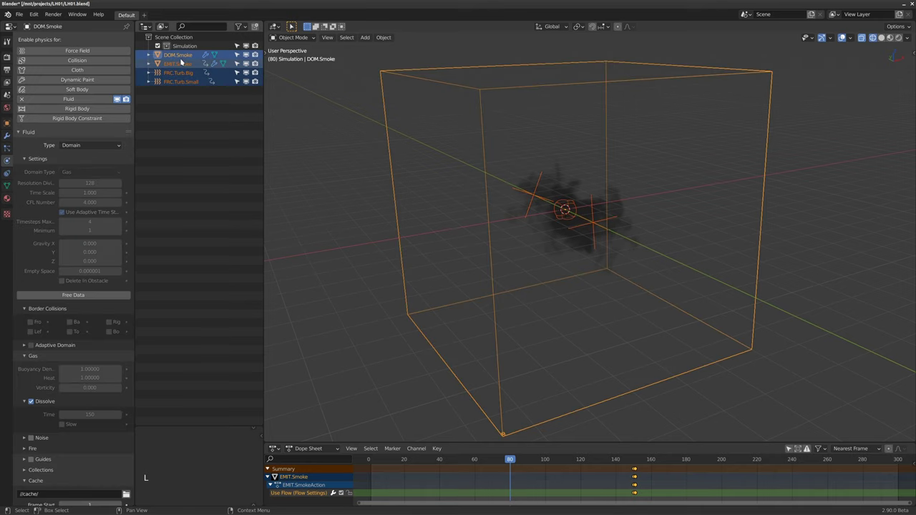
left_click(157, 46)
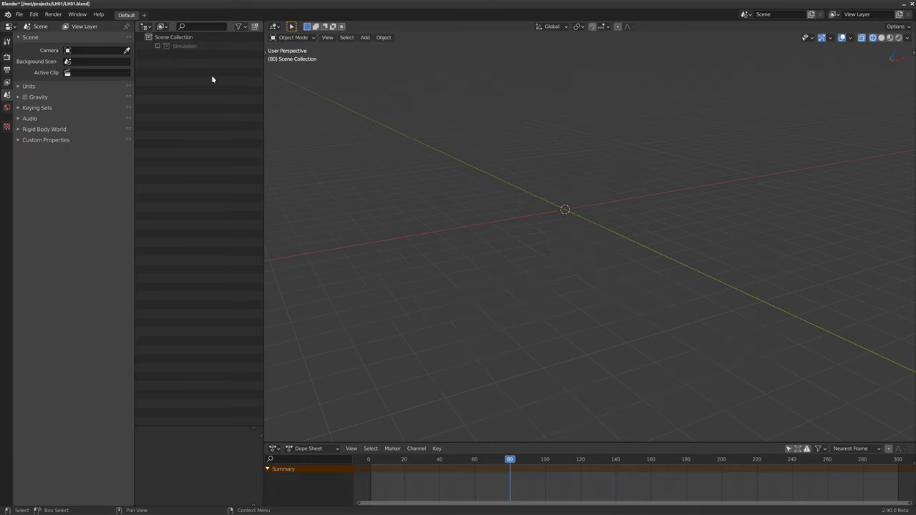
Step: Start an OpenVDB volume import and browse to the data folder inside the LH01 project's cache folder
middle_click_drag(566, 208, 535, 194, "shift")
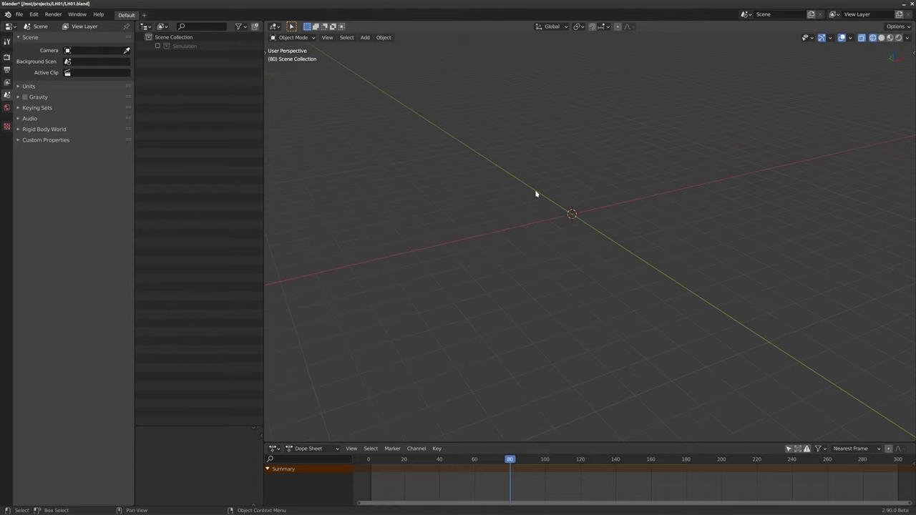
left_click(10, 13)
middle_click_drag(558, 195, 599, 217, "shift")
key("shift+a")
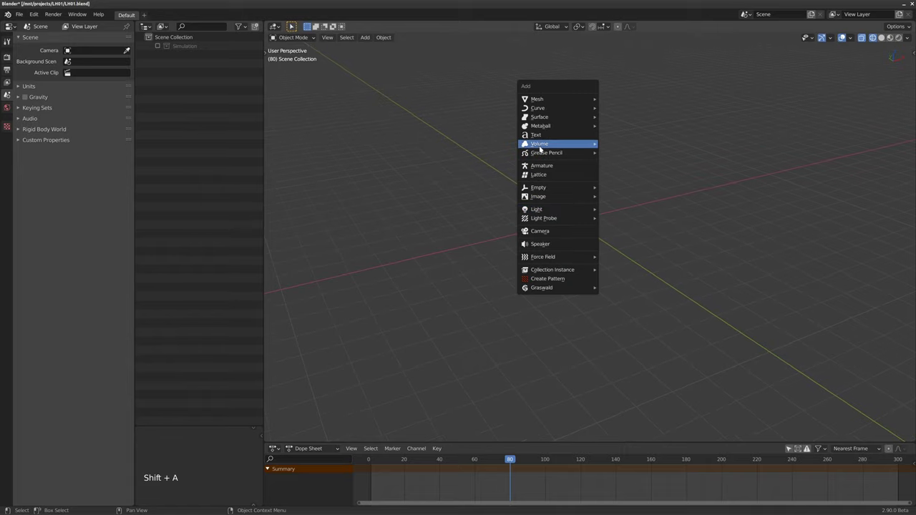
mouse_move(540, 147)
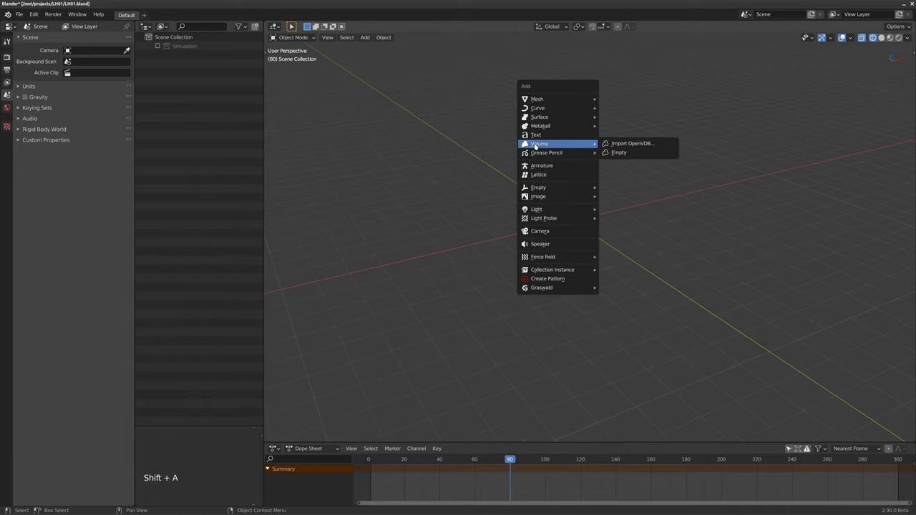
left_click(623, 146)
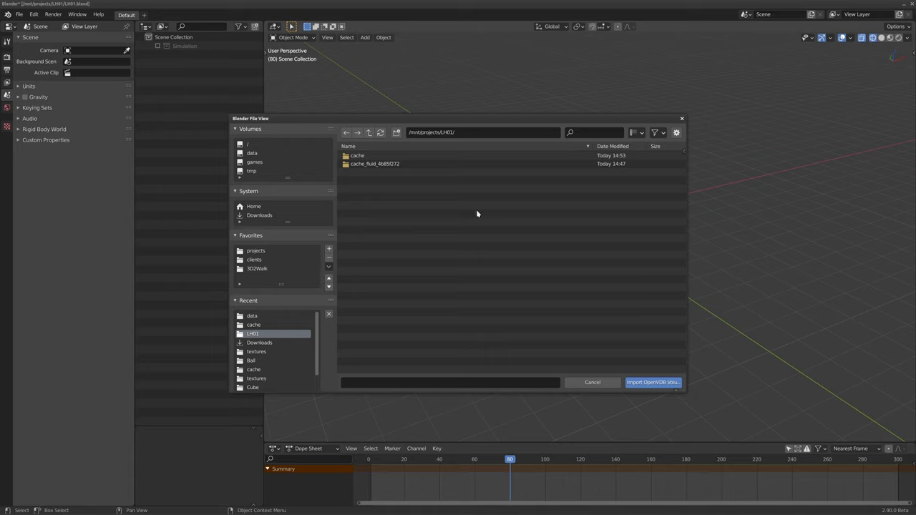
right_click(371, 164)
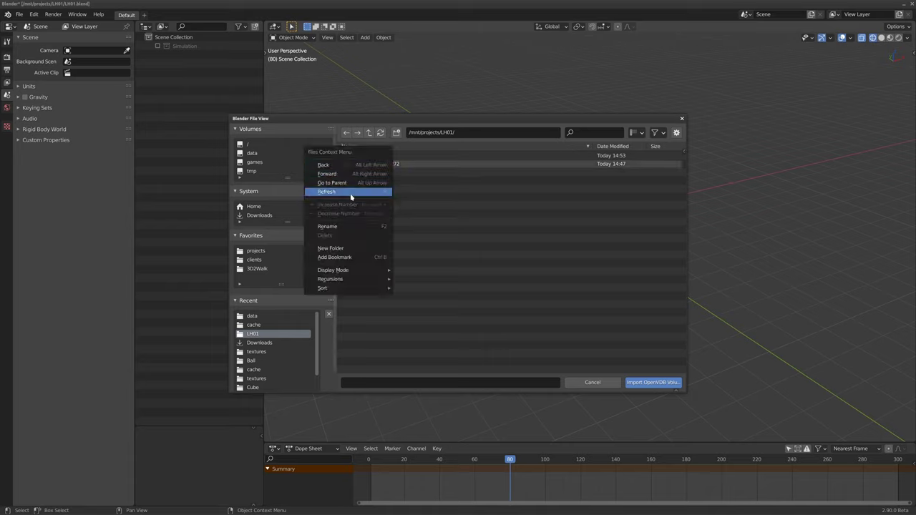
left_click(401, 164)
right_click(401, 165)
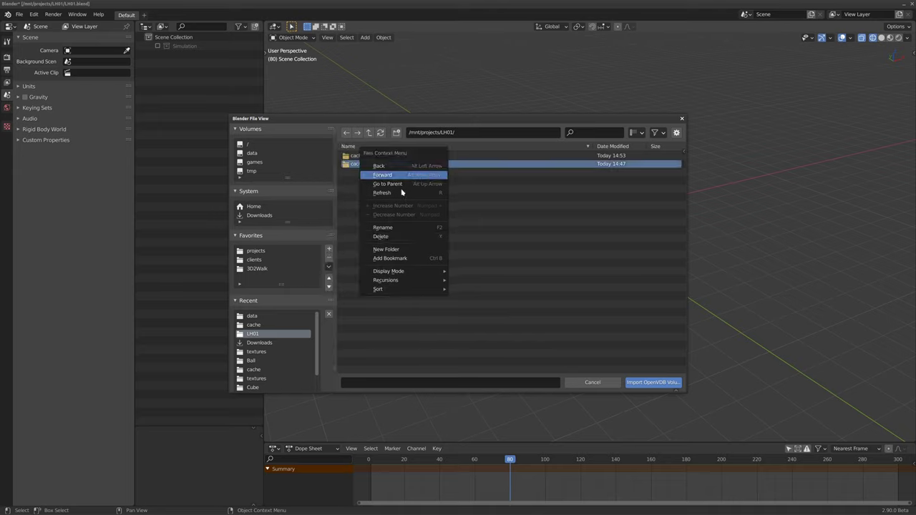
double_click(351, 156)
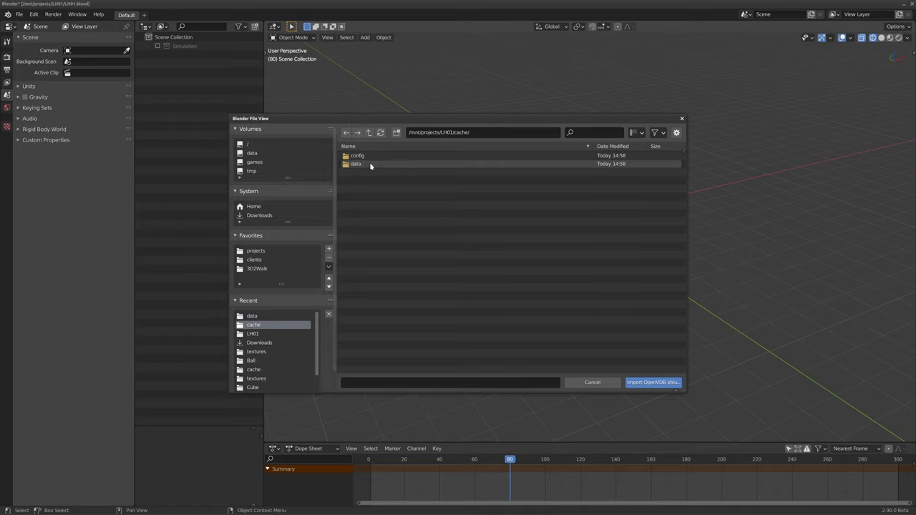
double_click(366, 164)
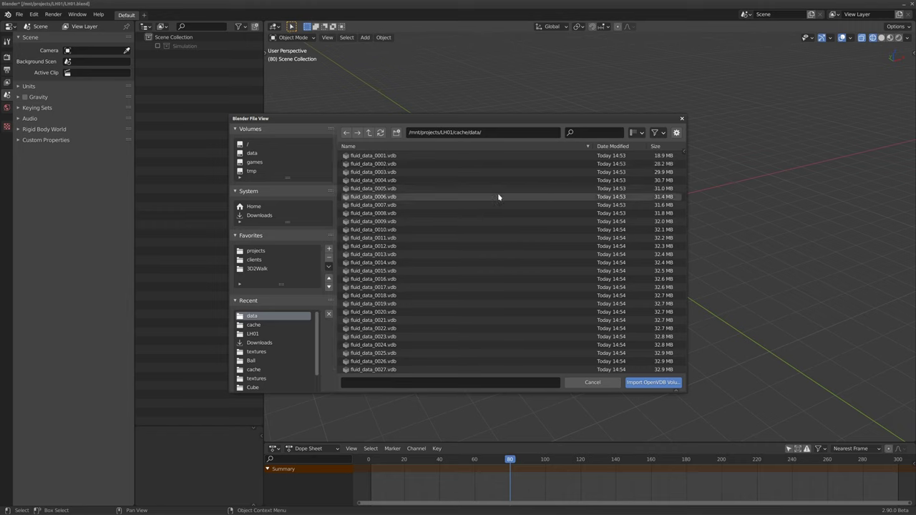
Step: Import all the fluid_data VDB files from the cache's data folder as one volume sequence
mouse_move(685, 165)
left_mouse_down()
mouse_move(682, 375)
mouse_move(685, 154)
left_mouse_up()
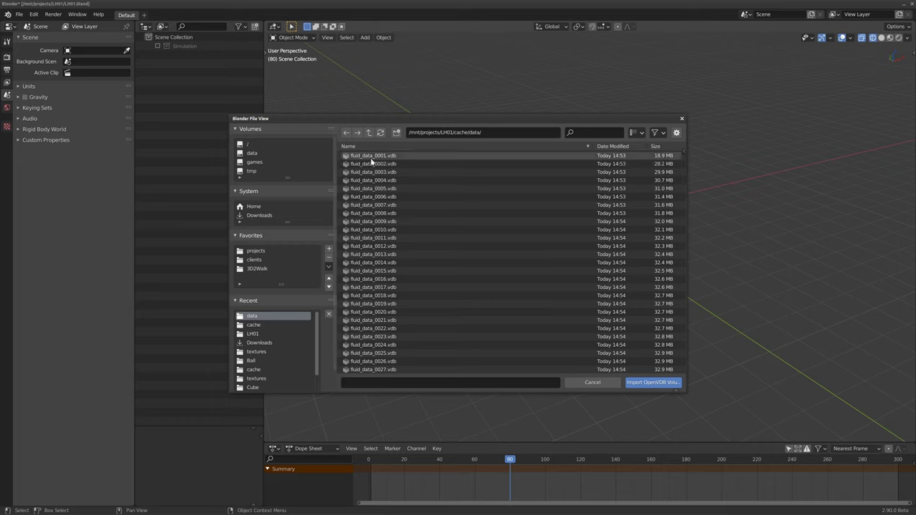
mouse_move(681, 164)
left_mouse_down()
mouse_move(673, 307)
mouse_move(682, 236)
mouse_move(682, 286)
mouse_move(680, 163)
left_mouse_up()
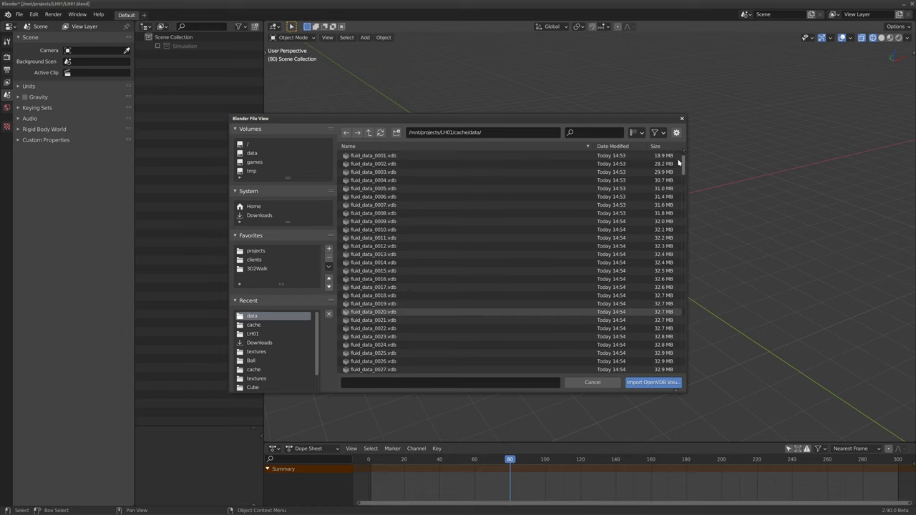
left_click(369, 133)
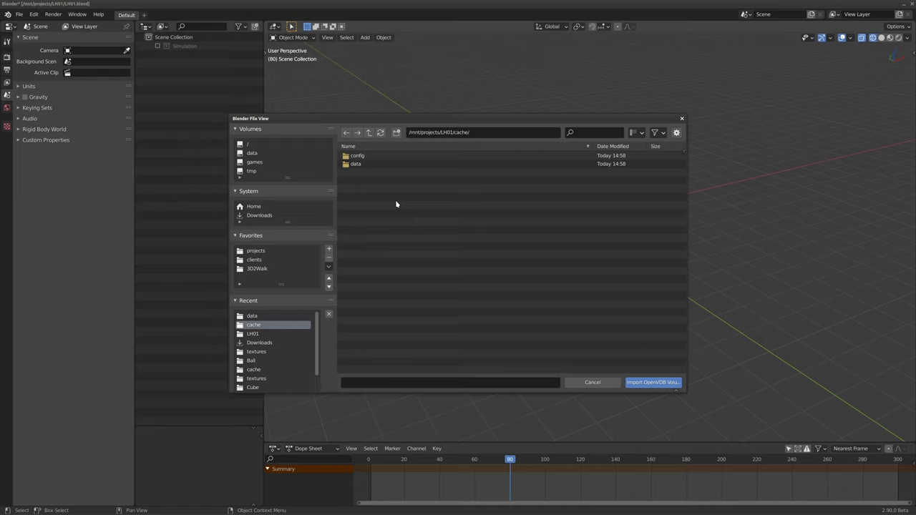
double_click(358, 164)
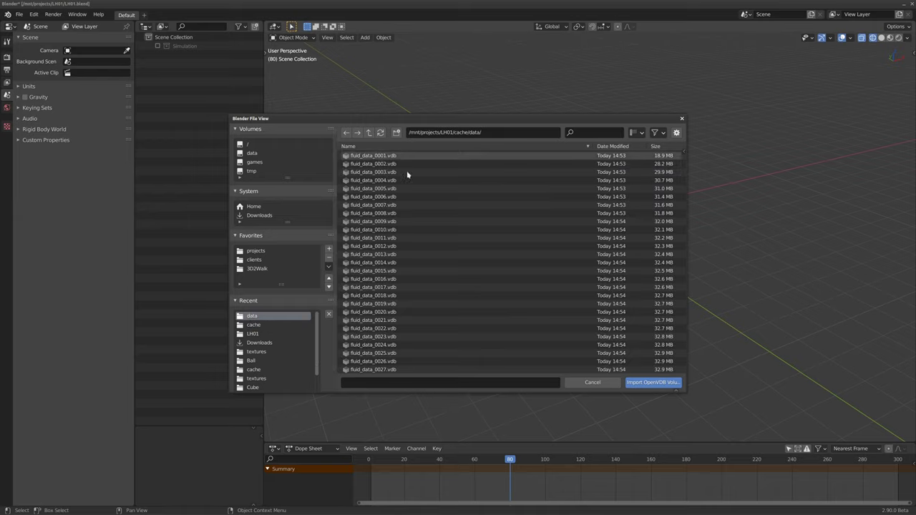
key("a")
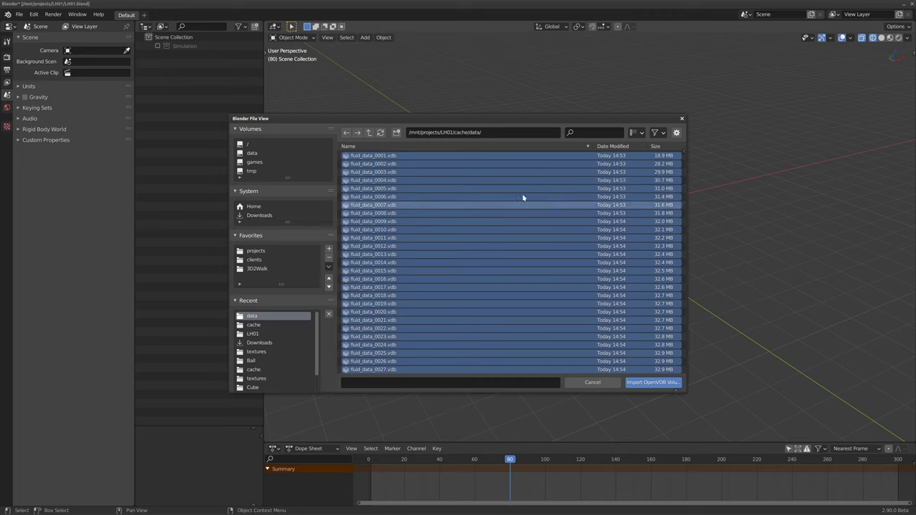
left_click(652, 383)
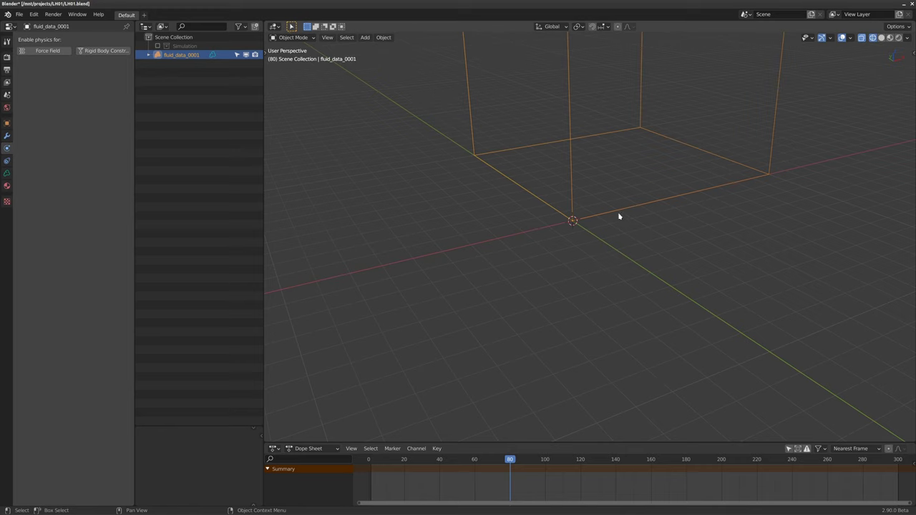
Step: Set the imported volume's X, Y and Z location to -5
middle_click_drag(619, 216, 596, 306)
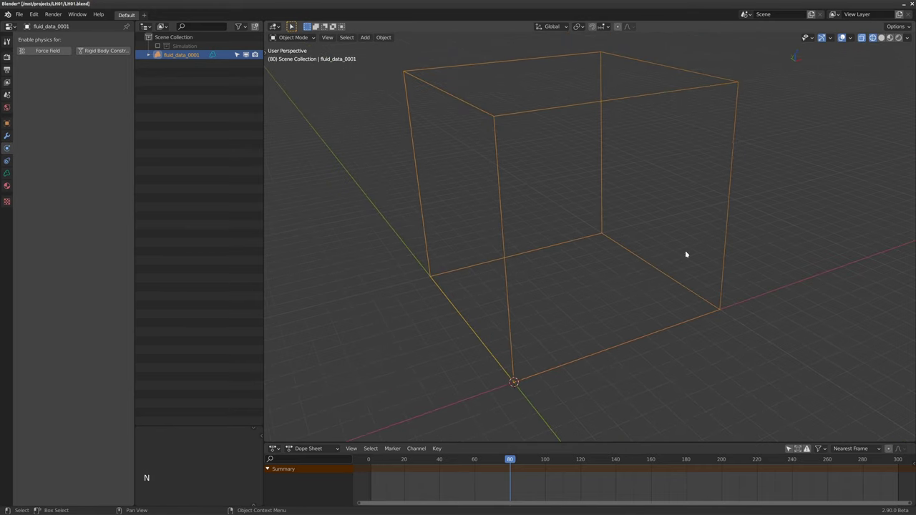
key("n")
middle_click_drag(593, 164, 419, 146)
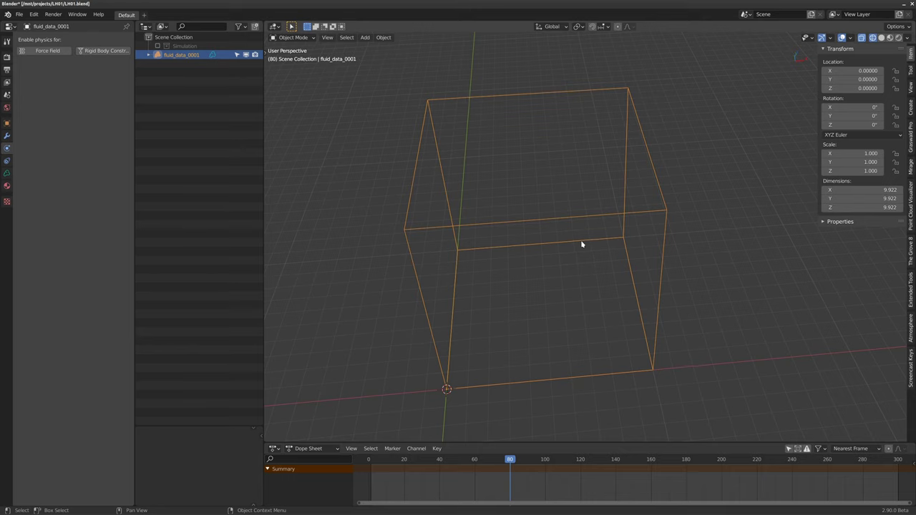
middle_click_drag(582, 245, 597, 215)
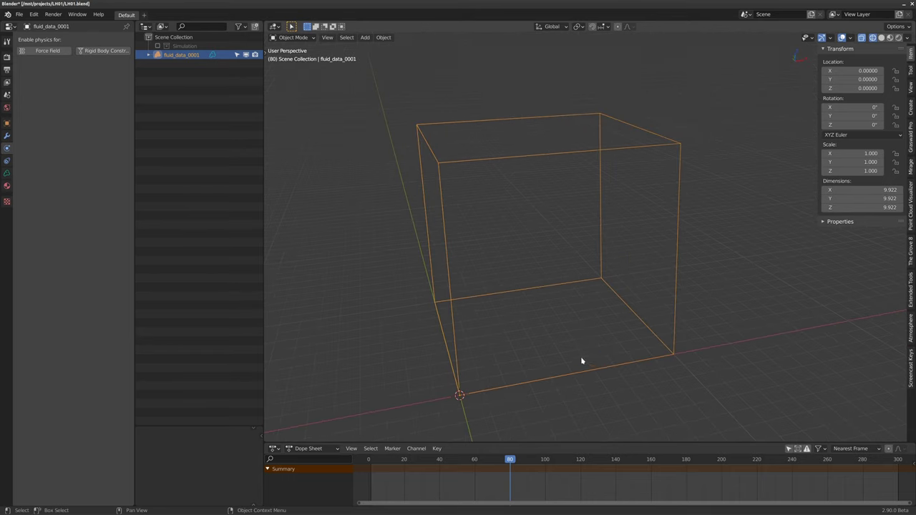
middle_click_drag(496, 166, 509, 219)
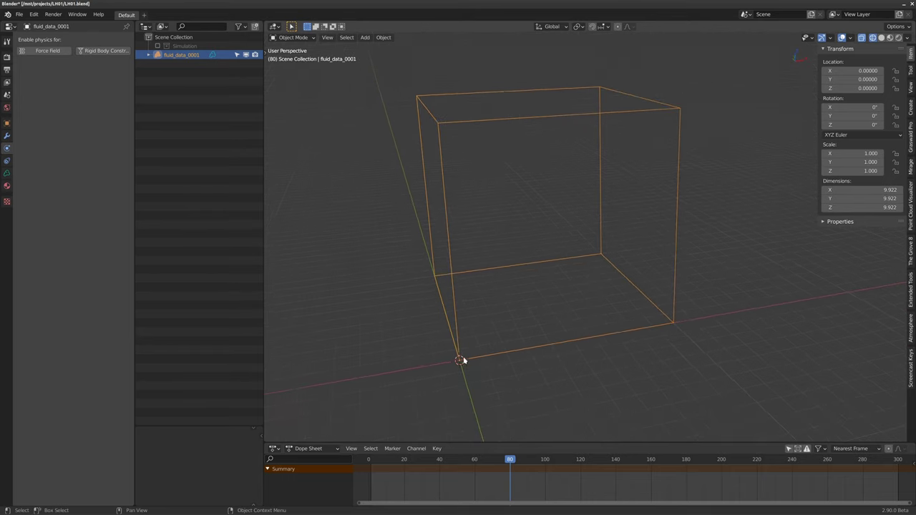
middle_click_drag(464, 364, 457, 368)
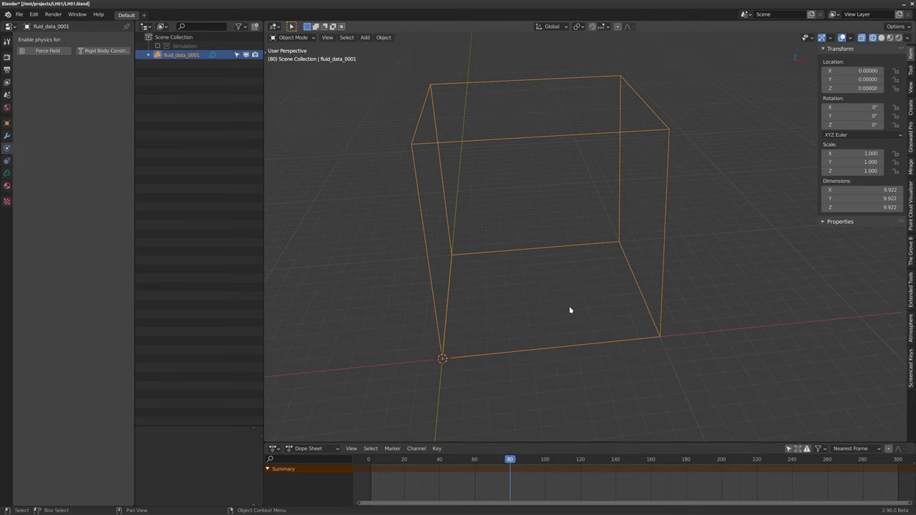
middle_click_drag(571, 310, 581, 304)
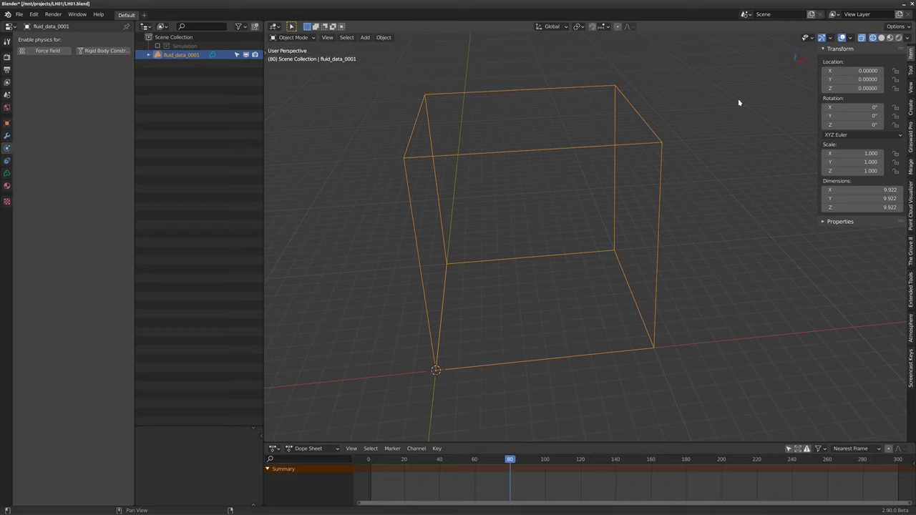
left_click_drag(857, 87, 858, 69)
type("-5")
key("Return")
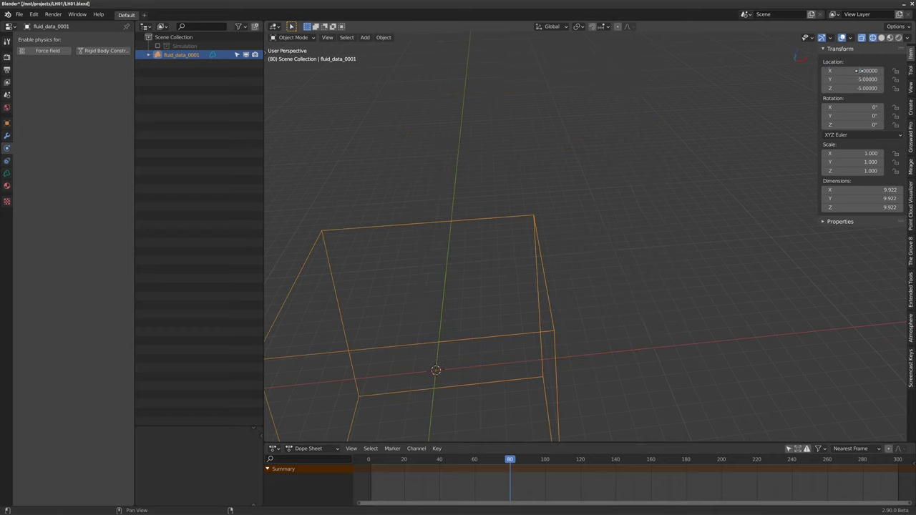
Step: Scrub the timeline to frame 174 and show the volume's OpenVDB sequence settings
middle_click_drag(777, 112, 499, 262)
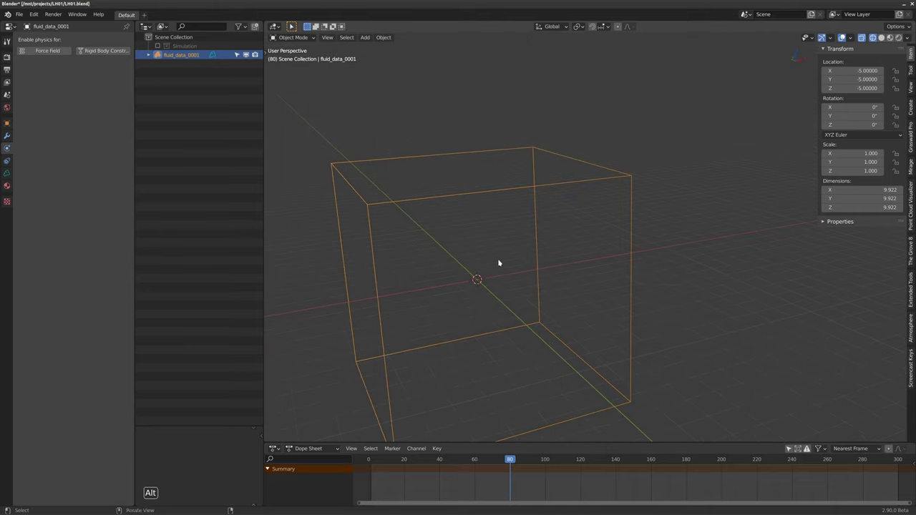
left_click_drag(398, 461, 677, 462)
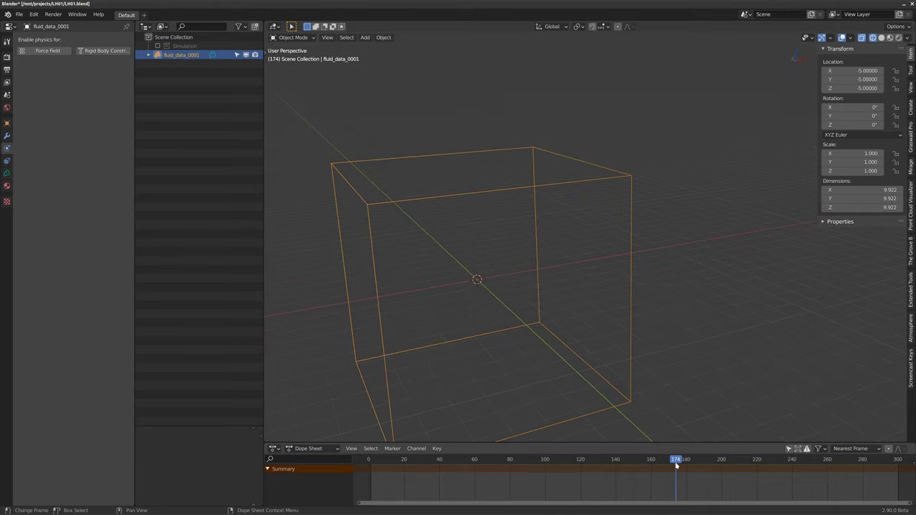
middle_click_drag(623, 386, 506, 291)
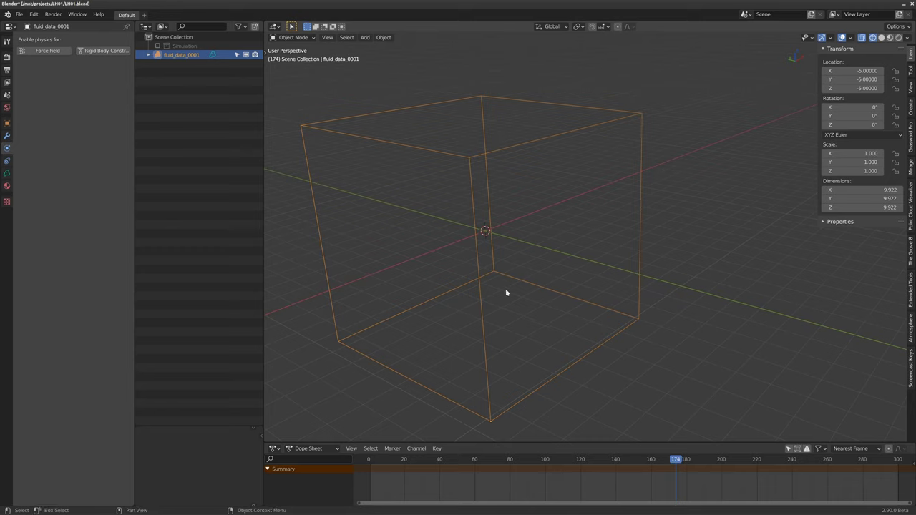
left_click(7, 173)
Step: Add an area light above the volume, moved 5 units up along Z
middle_click_drag(512, 211, 525, 248)
key("shift+a")
mouse_move(523, 262)
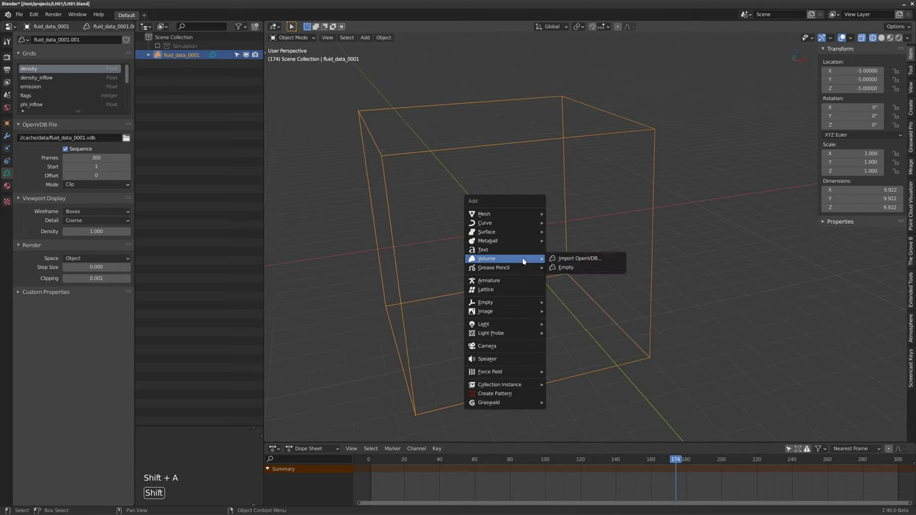
mouse_move(537, 326)
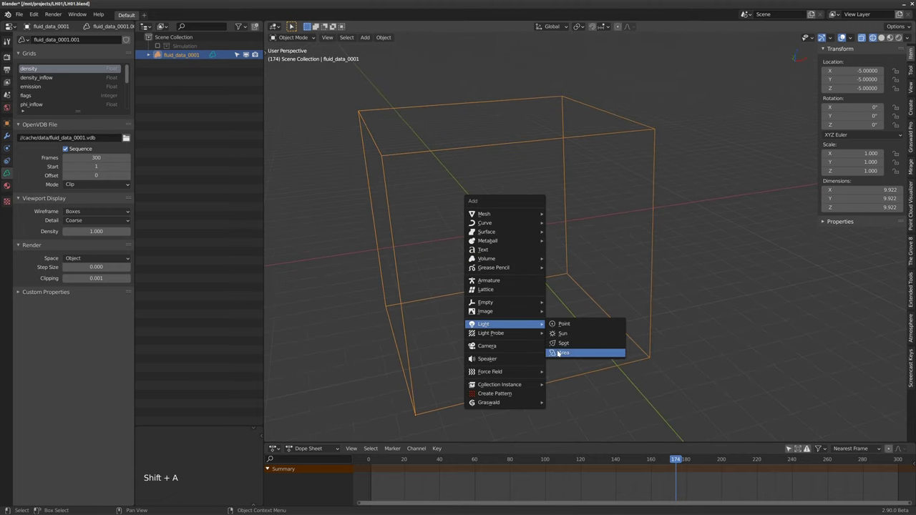
left_click(559, 354)
type("gz5")
key("Return")
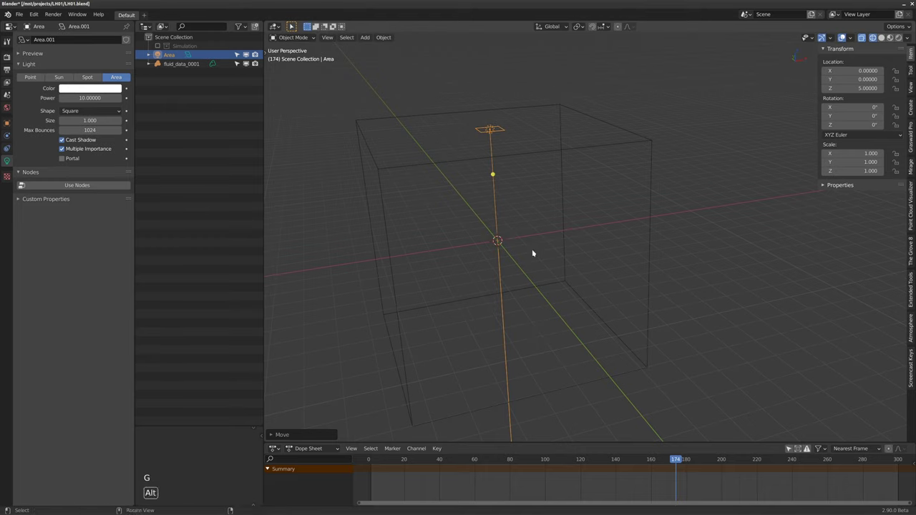
middle_click_drag(533, 253, 494, 236)
Step: Set the area light's power to 100 and hide the viewport's transform sidebar
left_click(100, 96)
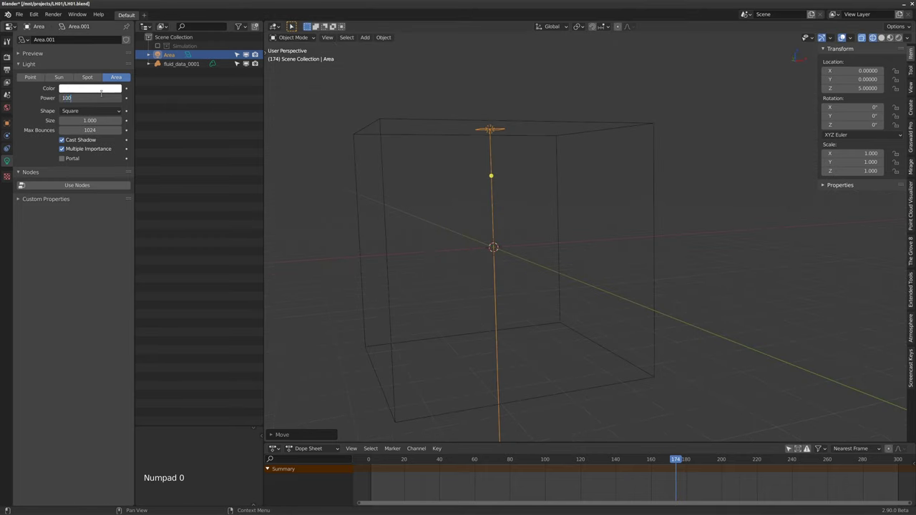
key("Return")
key("n")
middle_click_drag(532, 250, 582, 229)
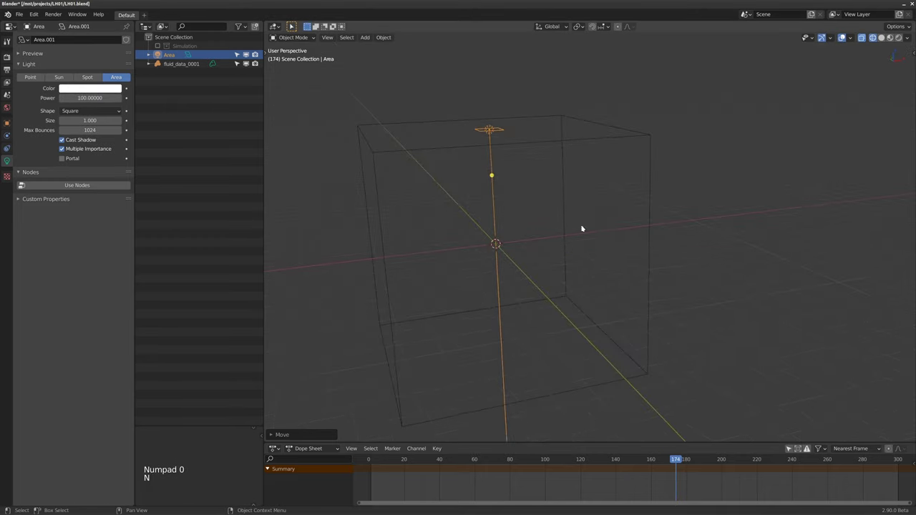
Step: Split the 3D viewport into two side-by-side views, with the new one taking less than half the width
left_click_drag(908, 25, 663, 193)
middle_click_drag(460, 194, 536, 202)
left_click_drag(663, 202, 635, 202)
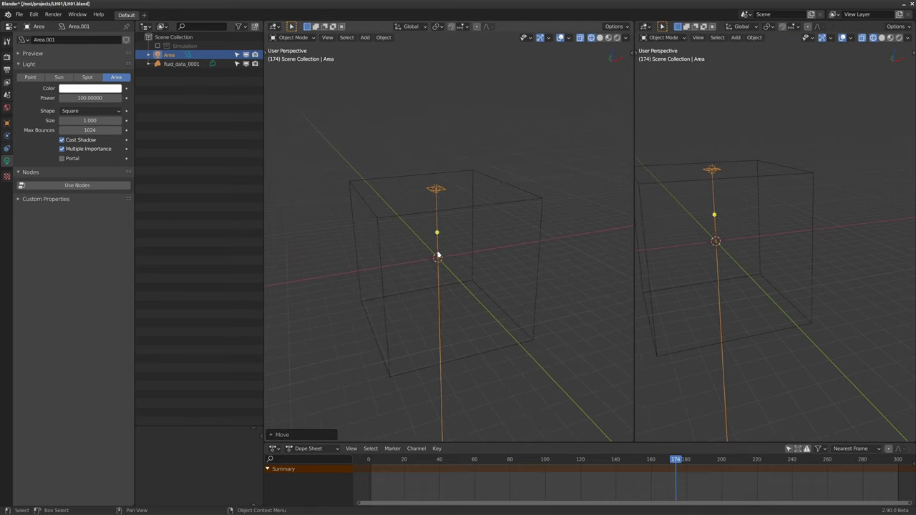
Step: Preview the smoke in rendered shading with overlays hidden in the wider viewport, framed closely on the smoke
key("z")
middle_click_drag(446, 168, 458, 237)
key("shift+alt+z")
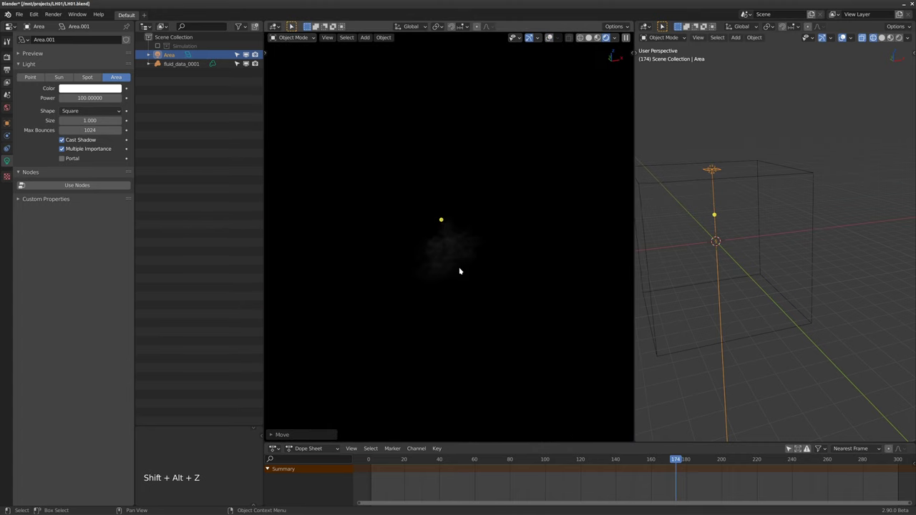
scroll(455, 205, "up", 2)
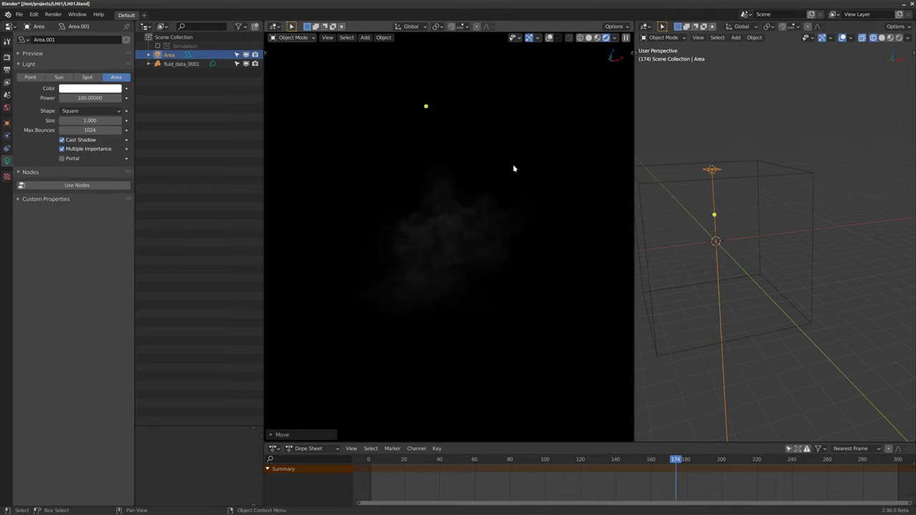
Step: Select the smoke volume and turn the narrower viewport into a Shader Editor with its sidebar hidden
left_click(772, 170)
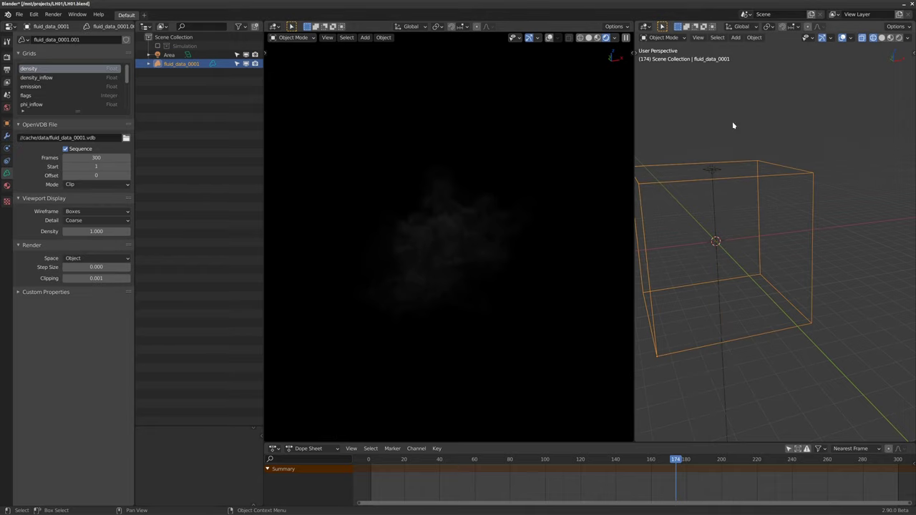
key("shift+F3")
key("shift+F3")
key("shift+F3")
key("shift+F3")
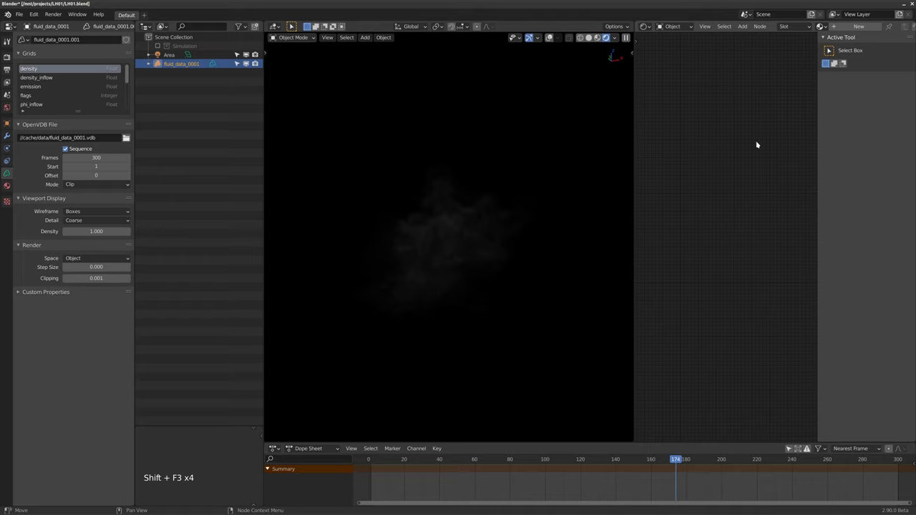
key("n")
Step: Create a new material named Volume on the smoke volume and frame its shader nodes
left_click(853, 28)
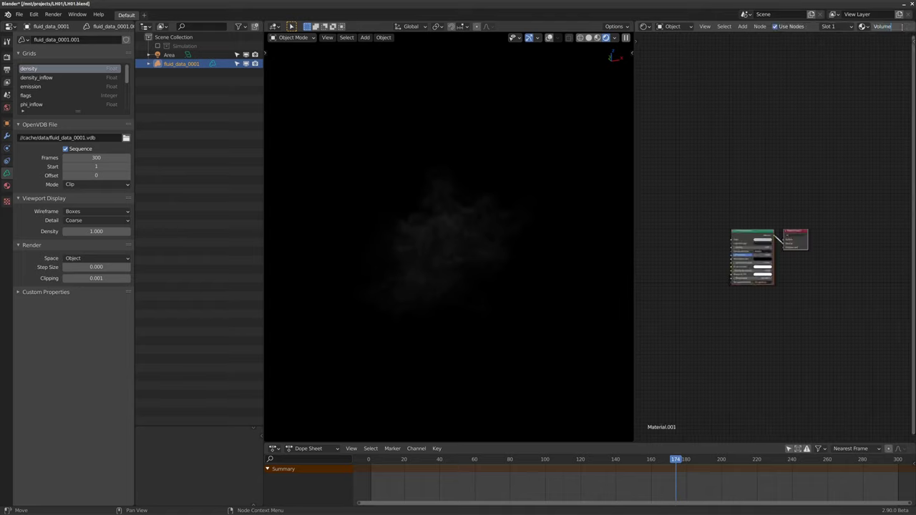
key("Return")
scroll(715, 249, "up", 4)
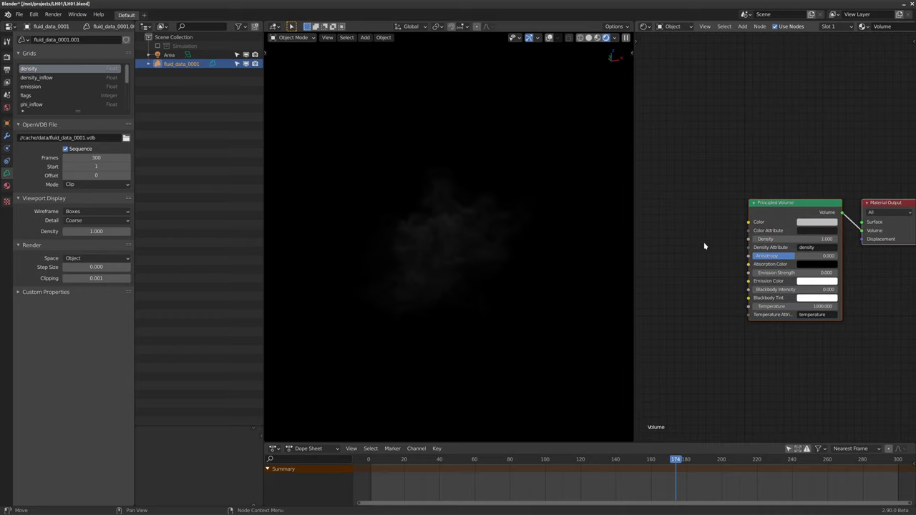
middle_click_drag(704, 246, 681, 258)
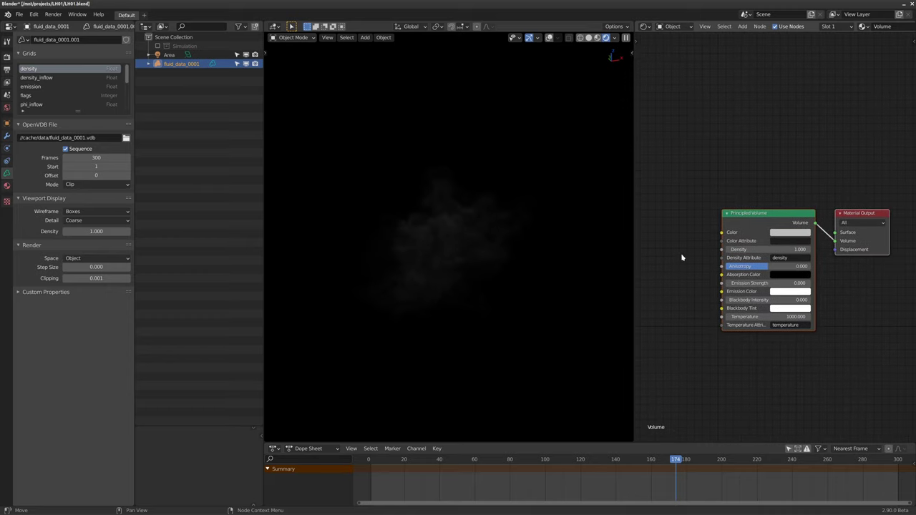
Step: Examine the grids stored in the smoke volume's VDB file as candidates for the shader's Density Attribute
left_click(779, 261)
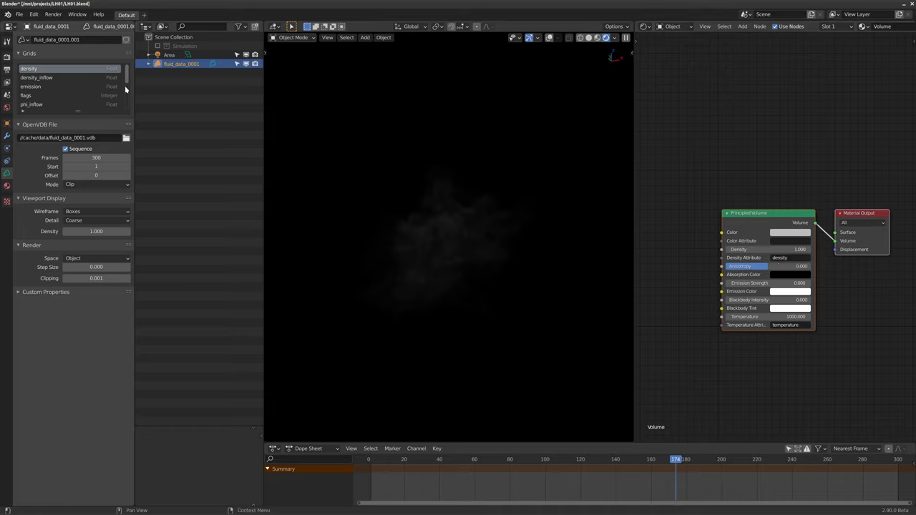
mouse_move(127, 81)
left_mouse_down()
mouse_move(127, 106)
mouse_move(119, 71)
left_mouse_up()
mouse_move(128, 75)
left_mouse_down()
mouse_move(130, 83)
mouse_move(114, 68)
left_mouse_up()
scroll(79, 93, "down", 5)
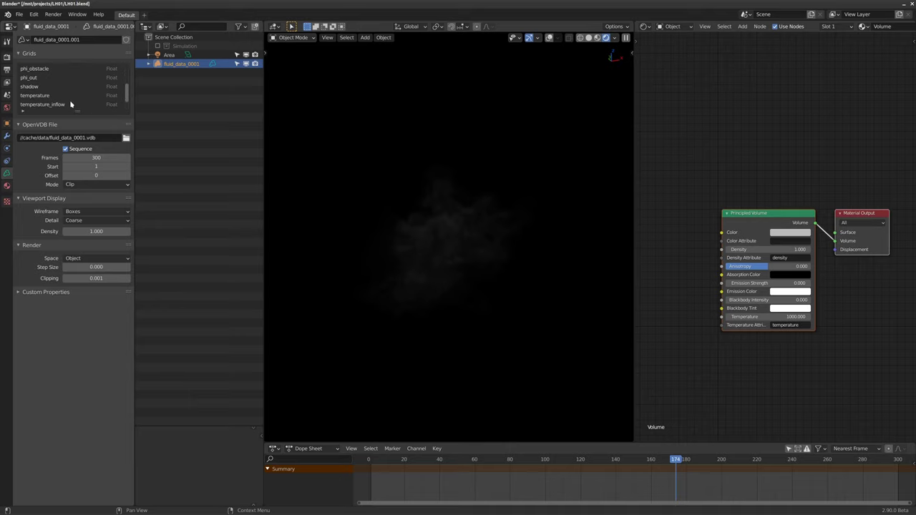
scroll(70, 105, "up", 5)
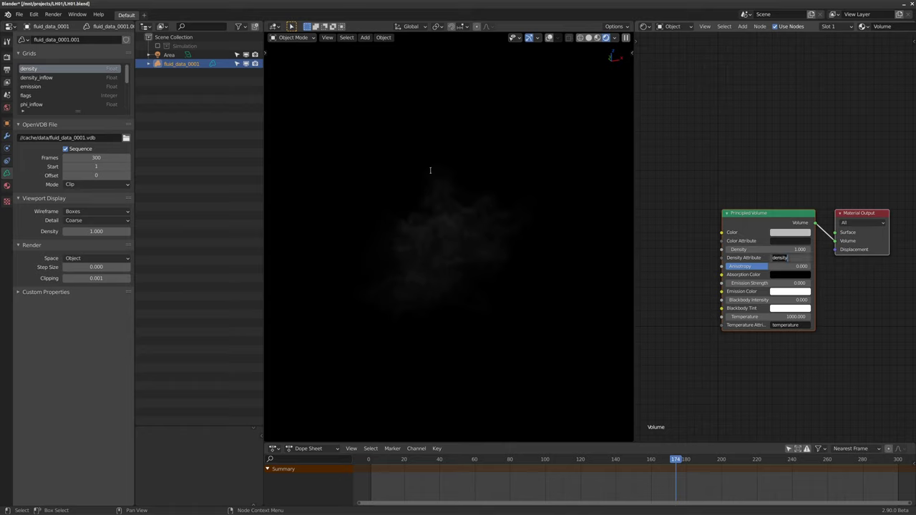
scroll(66, 93, "down", 5)
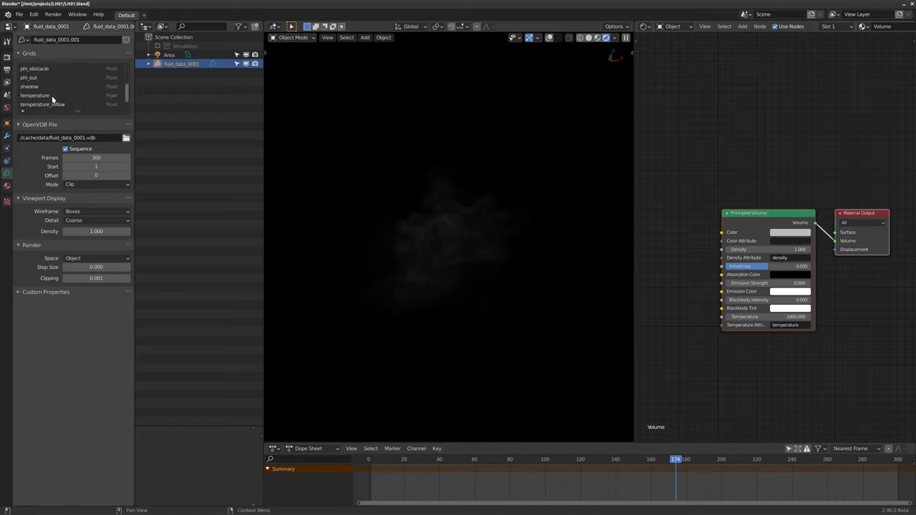
Step: Try velocity as the Principled Volume's Density Attribute and restore density
scroll(52, 100, "down", 3)
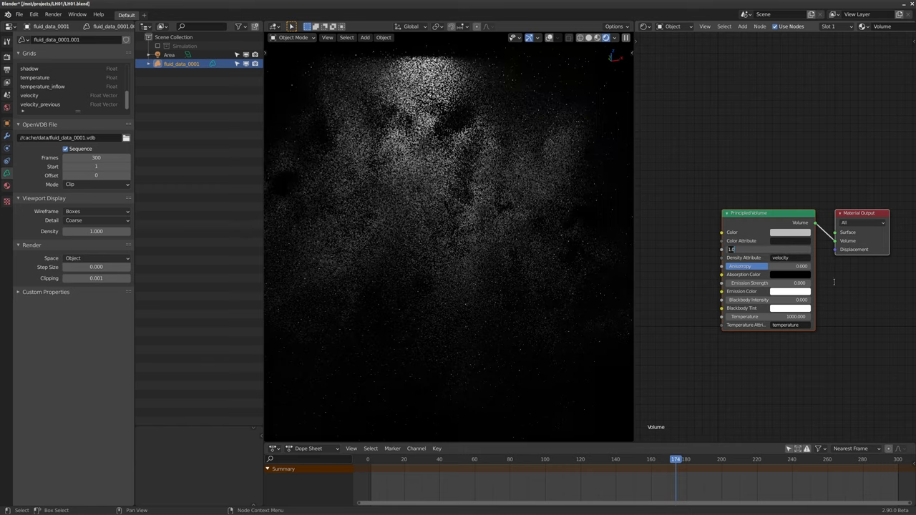
key("Return")
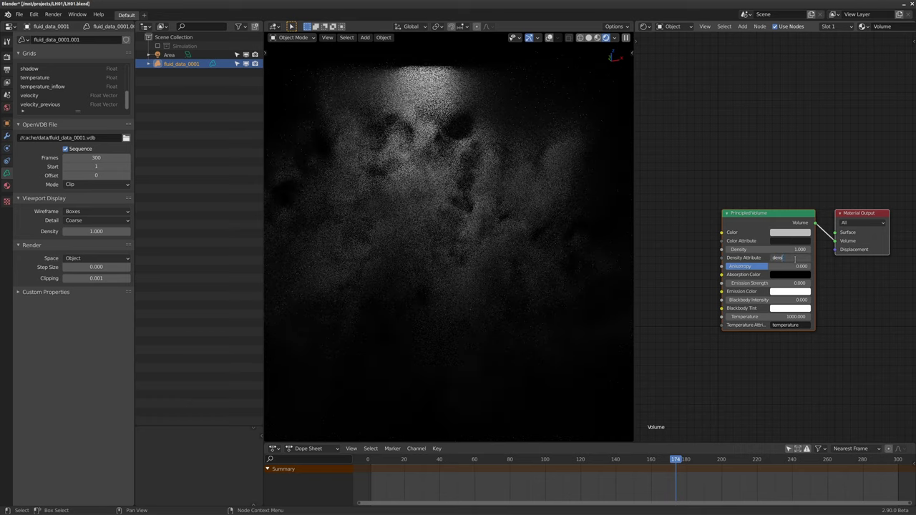
key("Return")
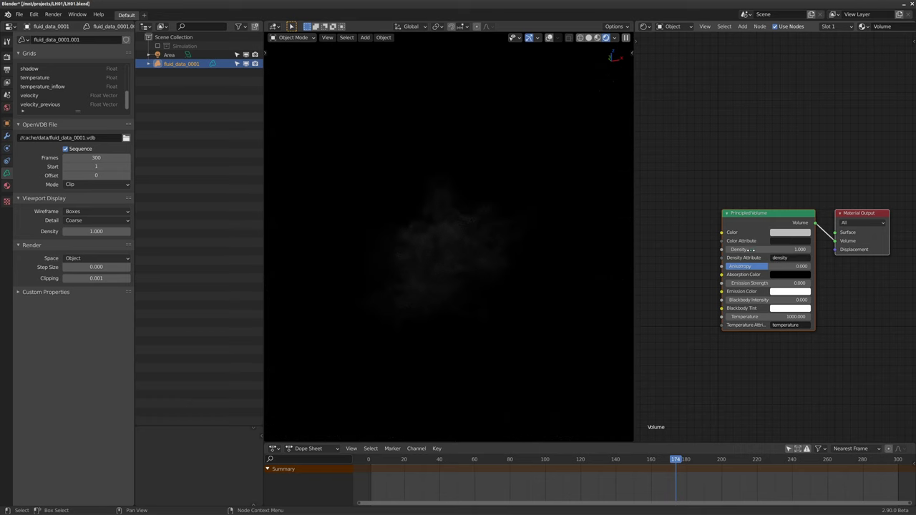
Step: Set the Principled Volume shader's Density to 100
left_click(748, 250)
type("100")
key("Return")
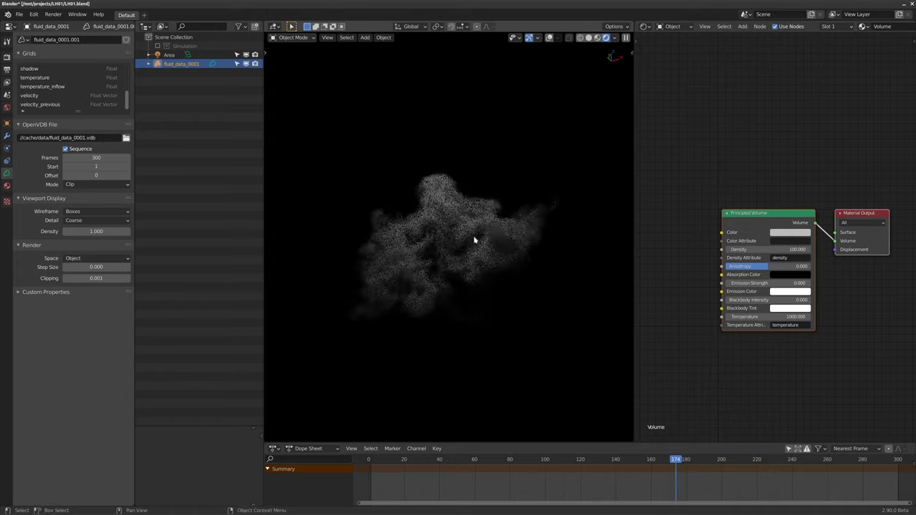
Step: Set the area light's power to 500 and inspect the rendered smoke from another side
left_click(169, 56)
left_click(105, 98)
type("500")
key("Return")
key("KP_0")
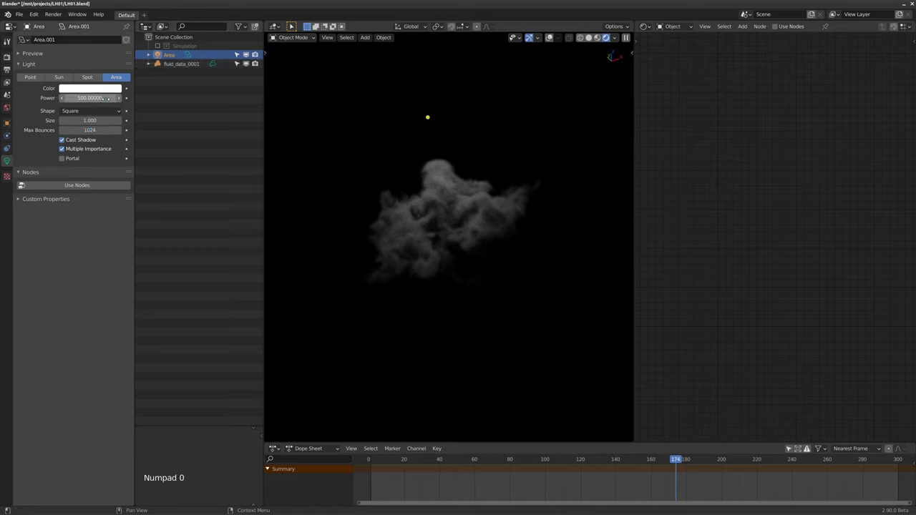
key("alt")
left_click_drag(514, 240, 423, 249, "alt")
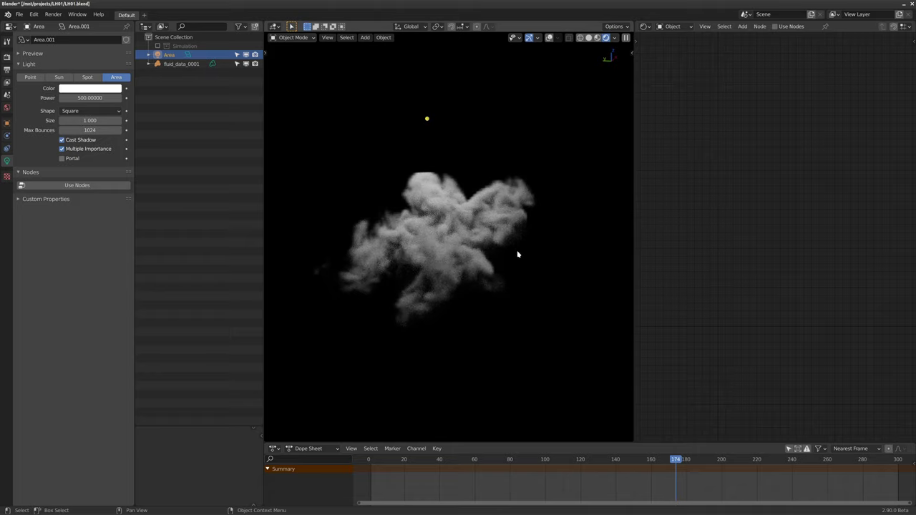
Step: Select the smoke volume and take the wide viewport out of rendered shading into wireframe
key("z")
left_click_drag(527, 236, 518, 234, "alt")
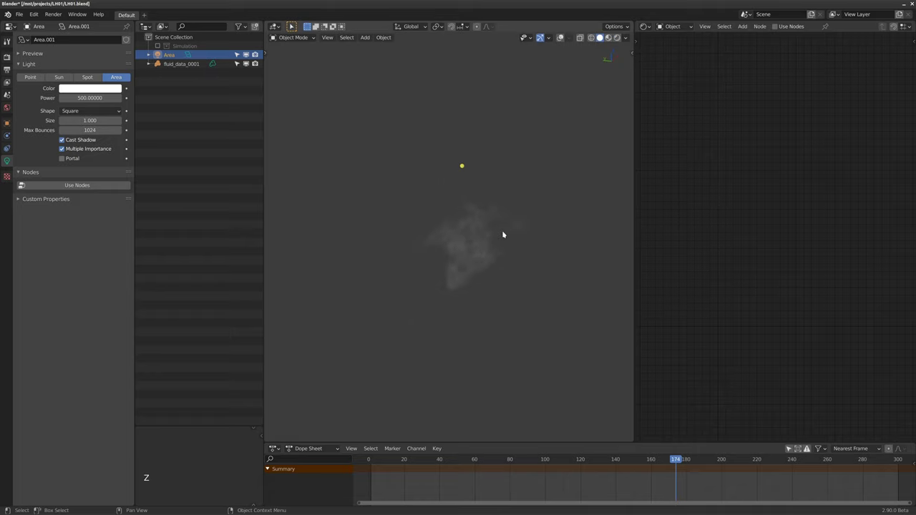
left_click(185, 65)
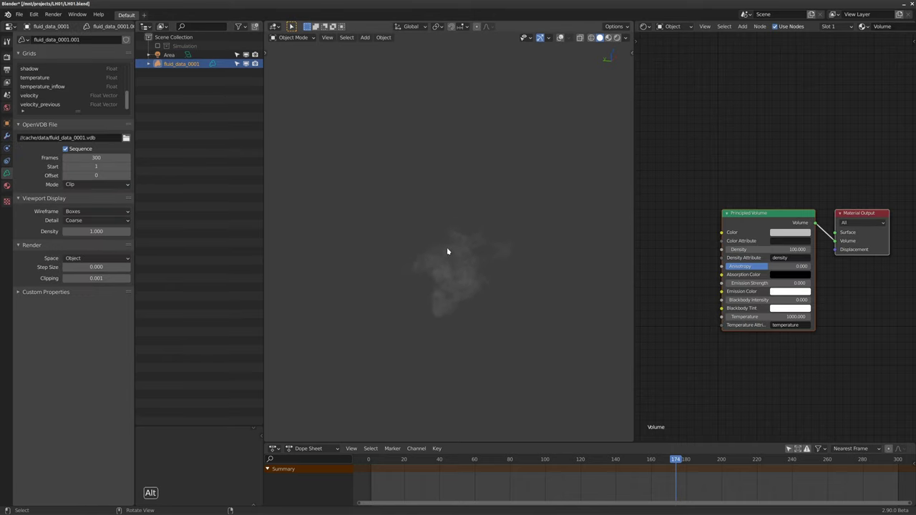
key("shift+z")
mouse_move(491, 260)
left_mouse_down("alt")
mouse_move(471, 265)
mouse_move(483, 262)
left_mouse_up("alt")
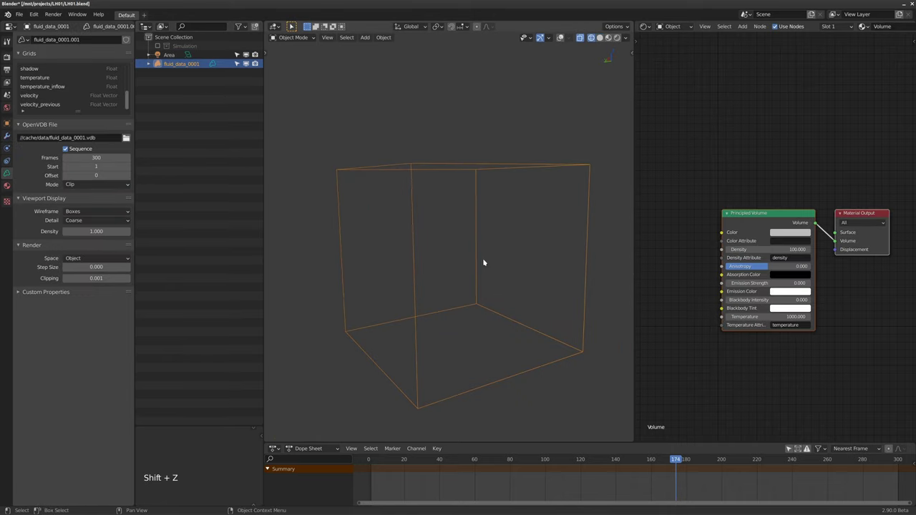
Step: Show the viewport overlays again and switch to Material Preview shading at frame 134
key("shift+Left")
key("space")
key("space")
left_click(607, 459)
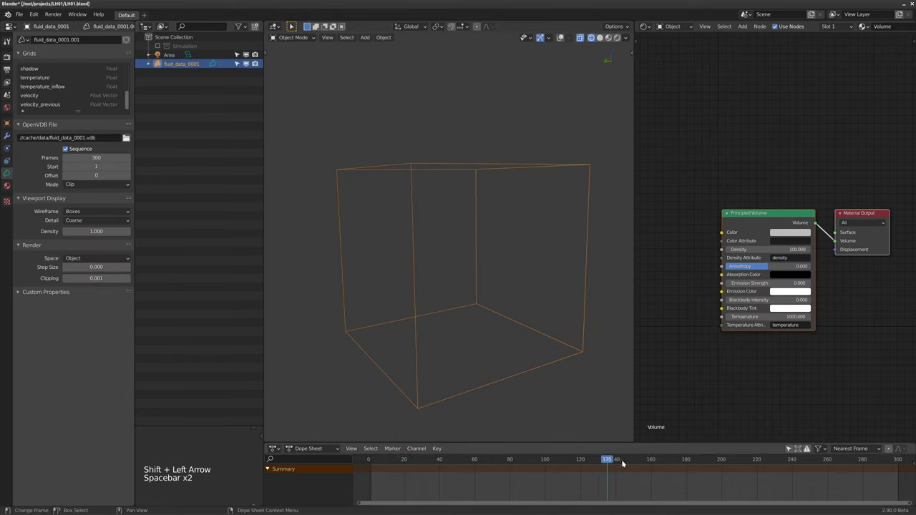
left_click(622, 461)
key("shift+alt+z")
left_click(627, 458)
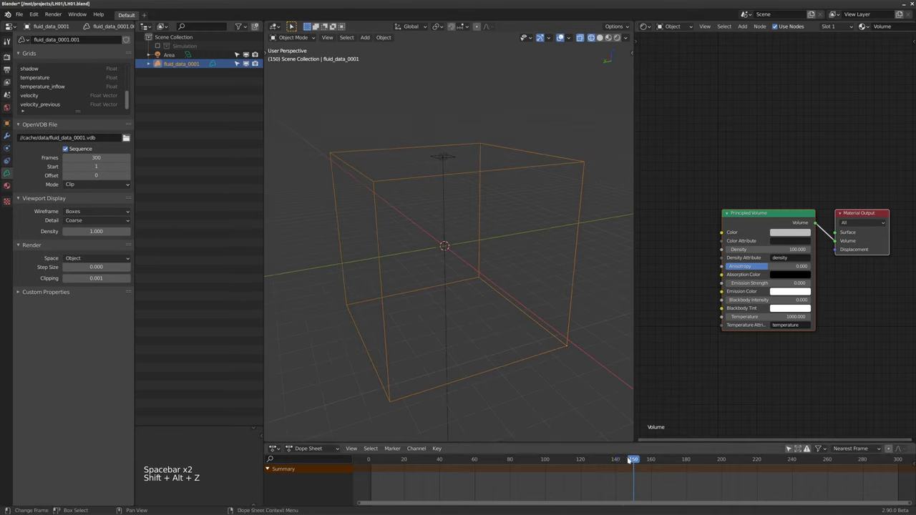
left_click_drag(630, 460, 605, 460)
key("z")
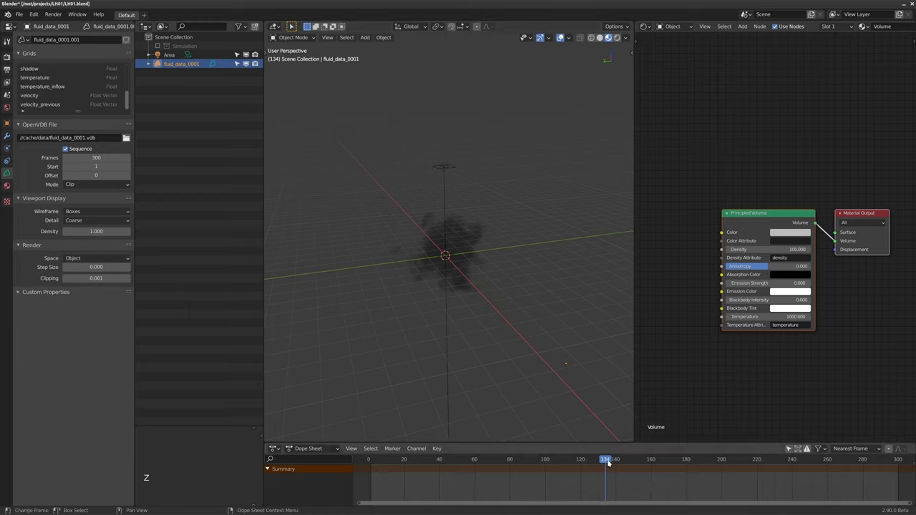
Step: Play back the smoke animation in Material Preview and scrub the timeline to frame 172
key("space")
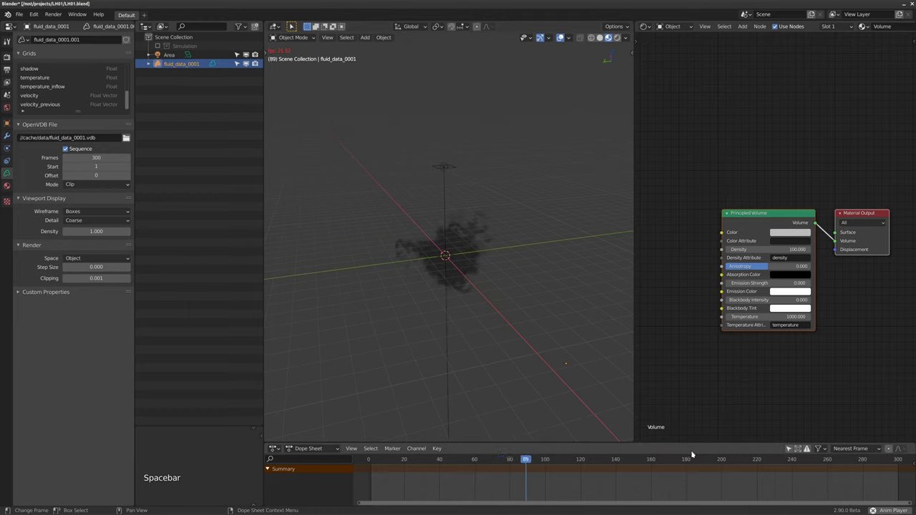
key("space")
middle_click_drag(468, 303, 523, 336)
left_click_drag(585, 460, 672, 461)
middle_click_drag(420, 307, 482, 241)
Step: Import all VDB files in the LH01/cache/data folder again as a second OpenVDB volume
key("shift+a")
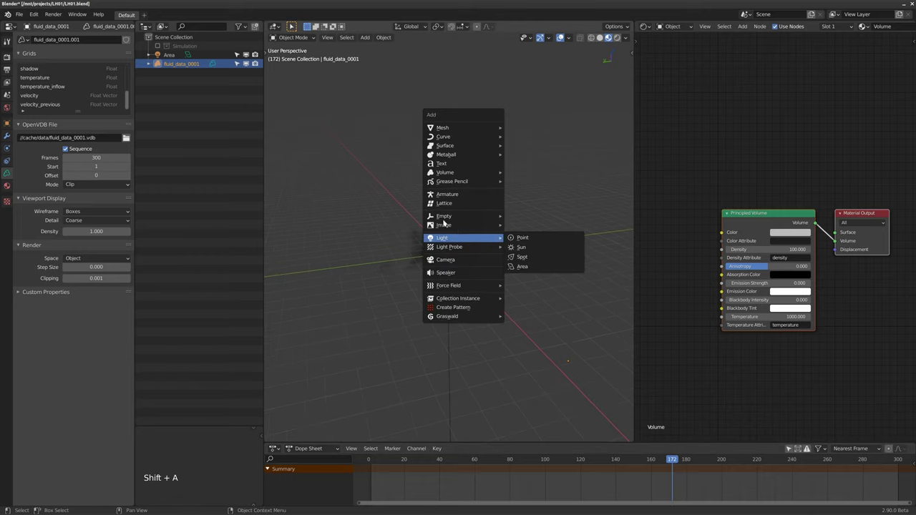
mouse_move(448, 174)
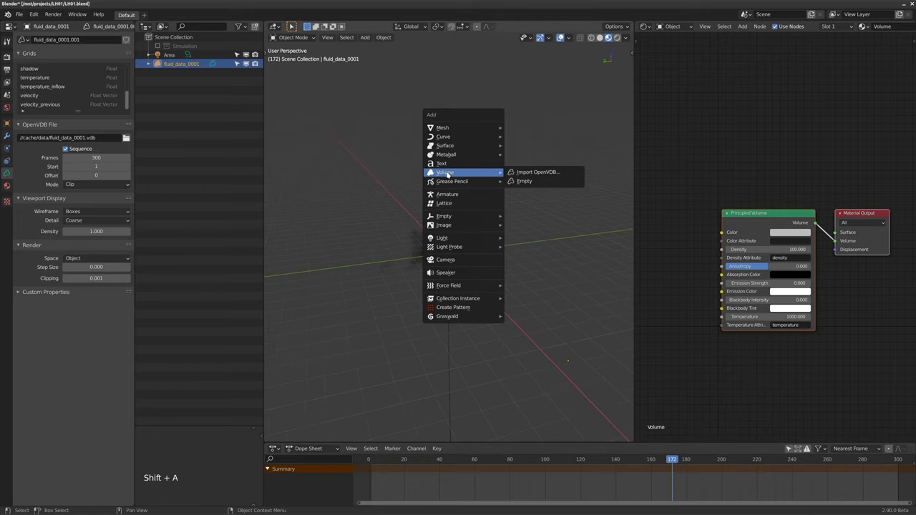
left_click(535, 173)
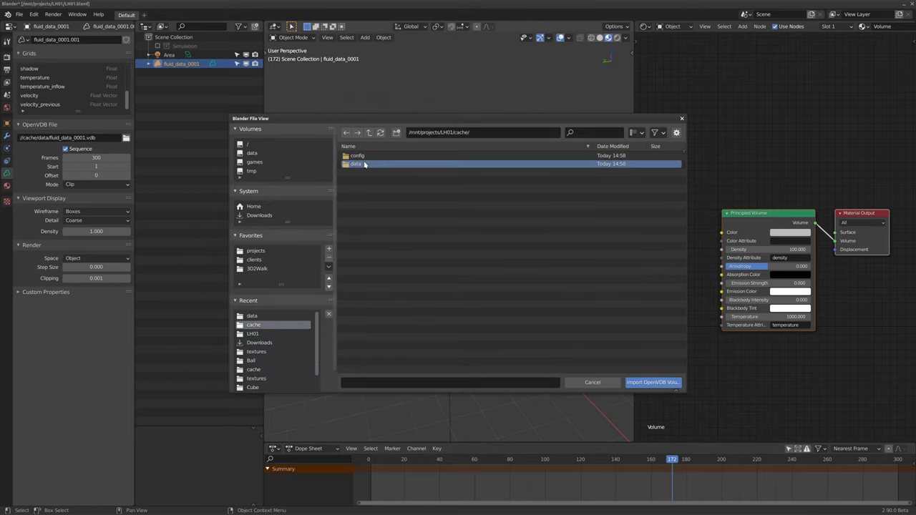
double_click(386, 164)
key("a")
left_click(652, 382)
middle_click_drag(529, 326, 468, 307)
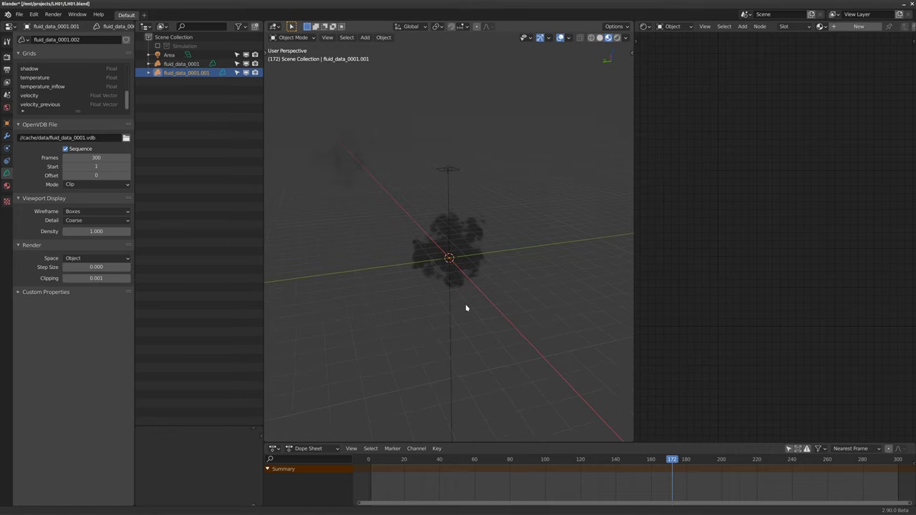
Step: Set the second volume's X, Y and Z location to -5 so it overlaps the first, and hide the sidebar
left_click(337, 170)
middle_click_drag(462, 227, 460, 232)
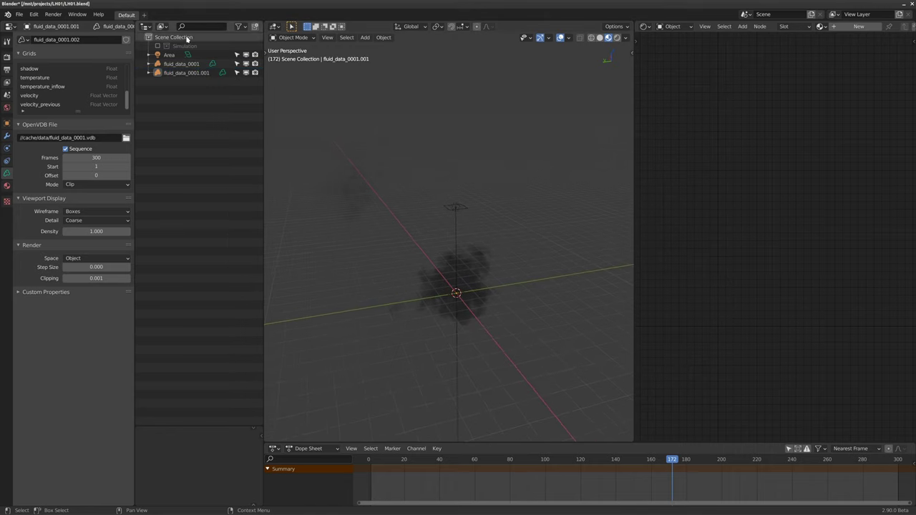
left_click(184, 72)
key("n")
left_click_drag(570, 71, 570, 88)
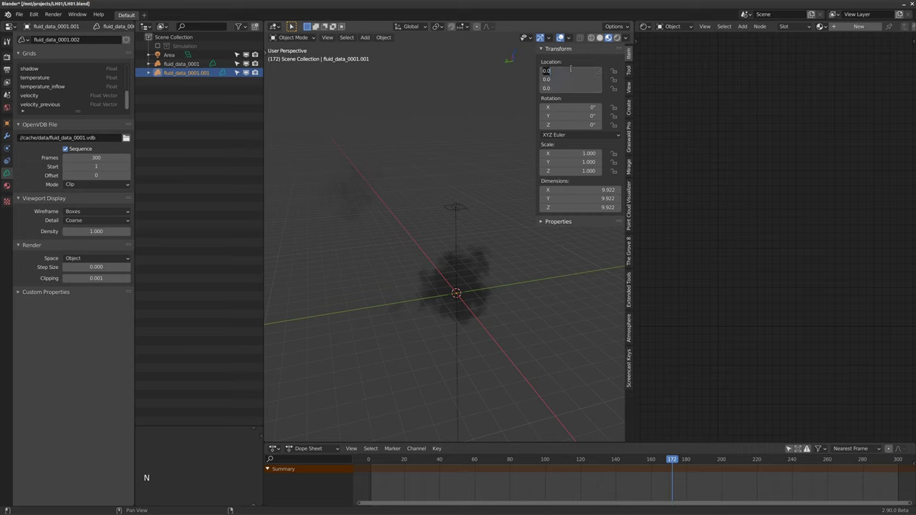
type("-5")
key("Return")
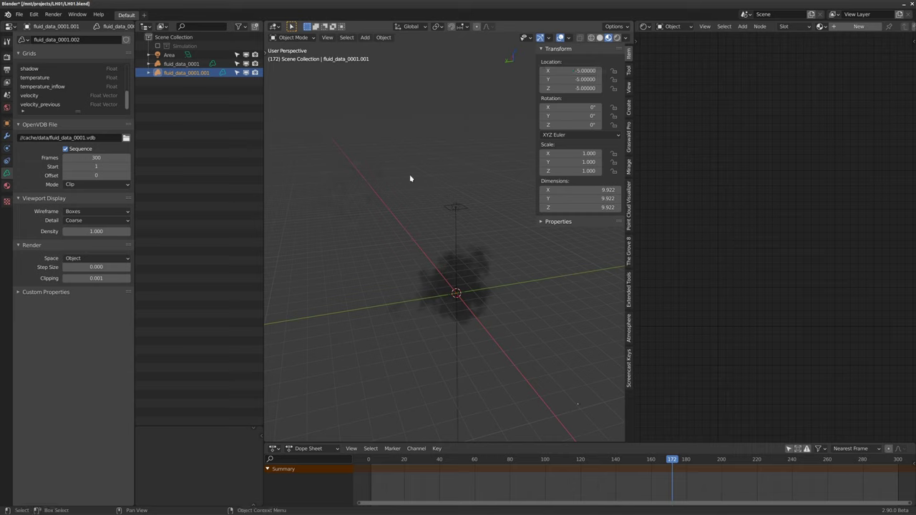
key("n")
middle_click_drag(457, 290, 450, 280)
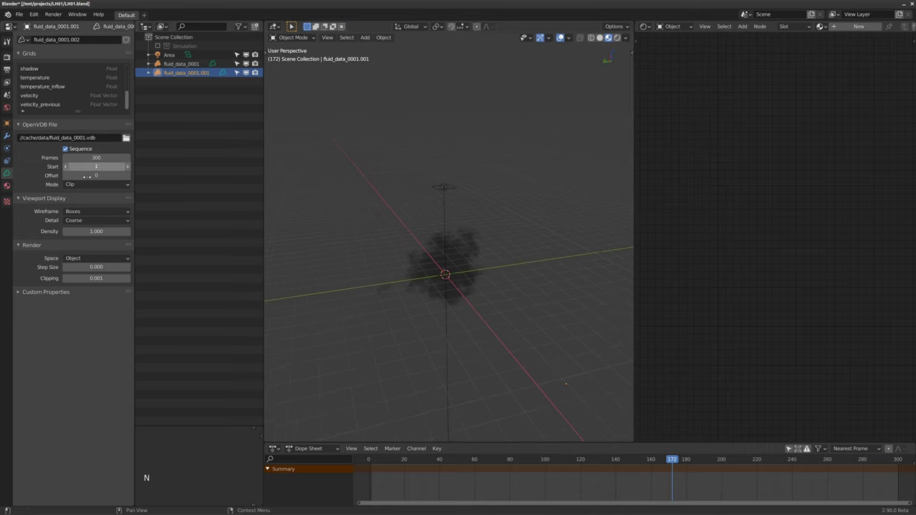
Step: Set the second volume's sequence Offset to 150 and scrub the timeline to frame 3
left_click(94, 176)
type("150")
key("Return")
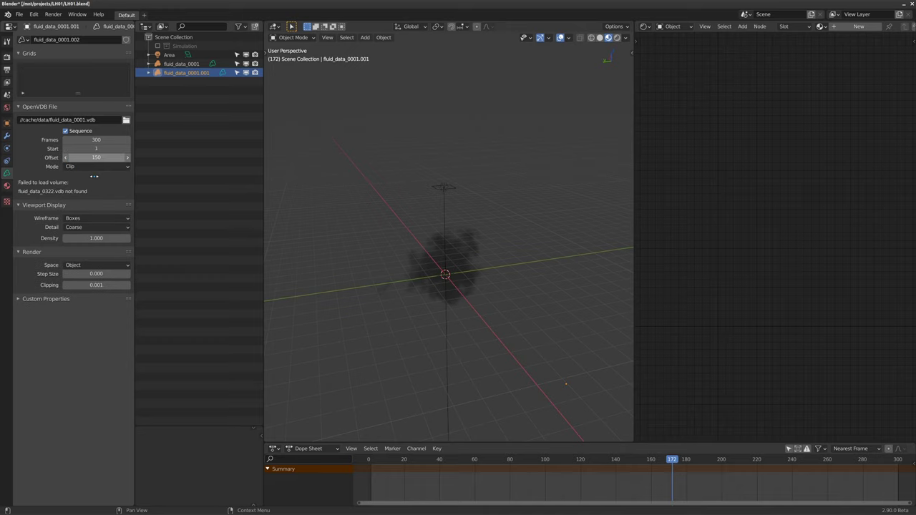
left_click_drag(494, 462, 373, 466)
middle_click_drag(450, 321, 477, 209)
left_click(477, 208)
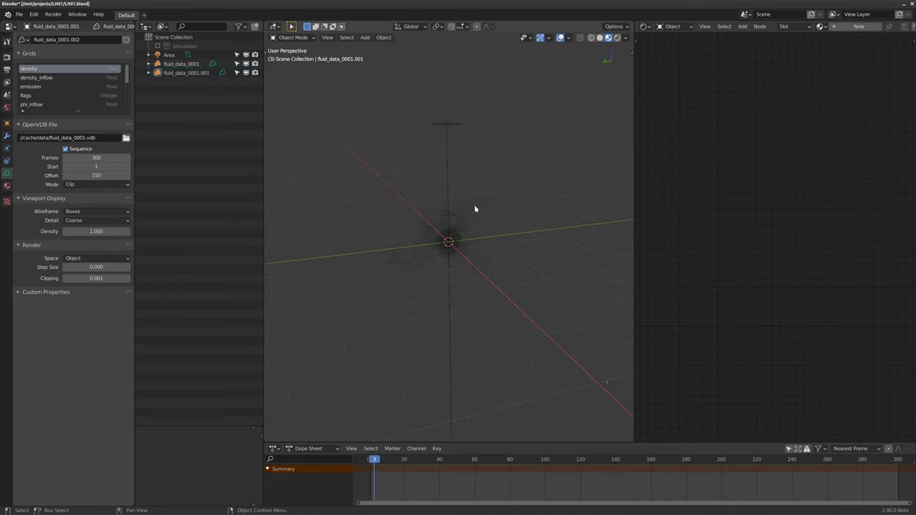
Step: Assign the existing Volume material to the second volume and scrub the timeline to frame 85
left_click(188, 74)
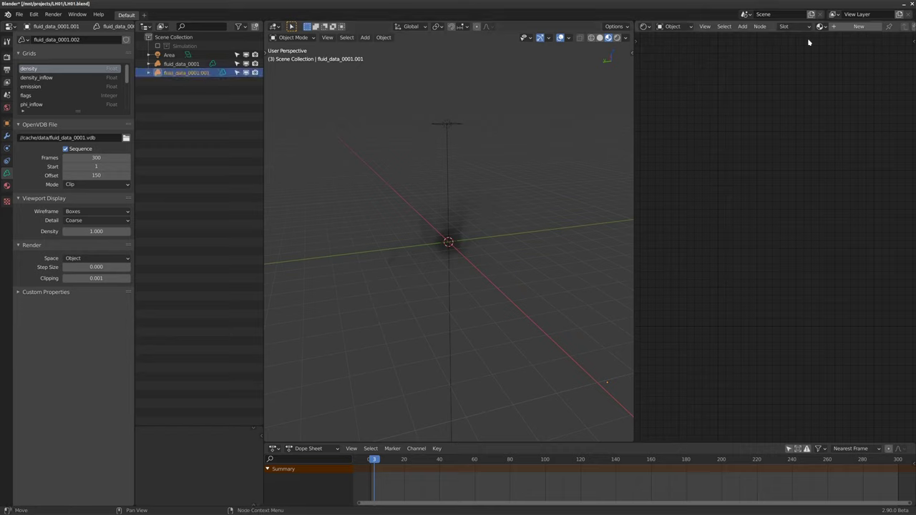
left_click(820, 27)
left_click(744, 48)
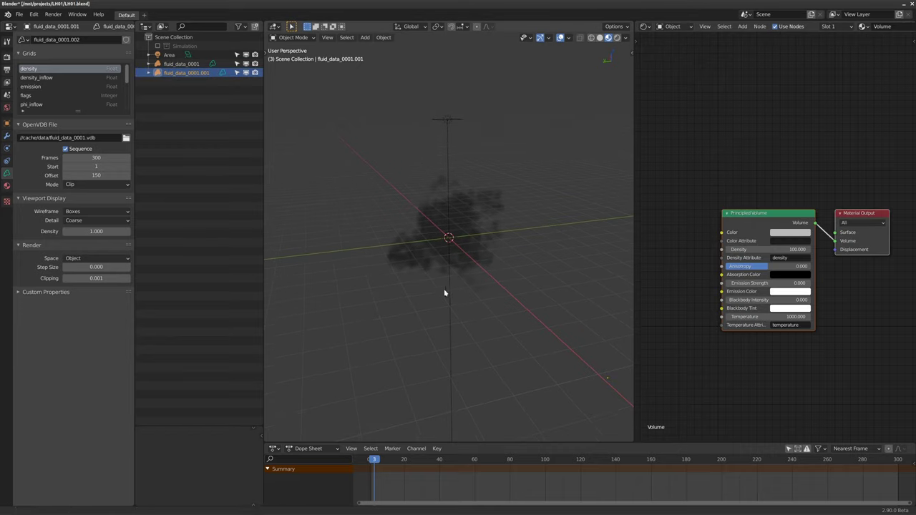
left_click_drag(371, 466, 519, 472)
middle_click_drag(479, 215, 453, 241)
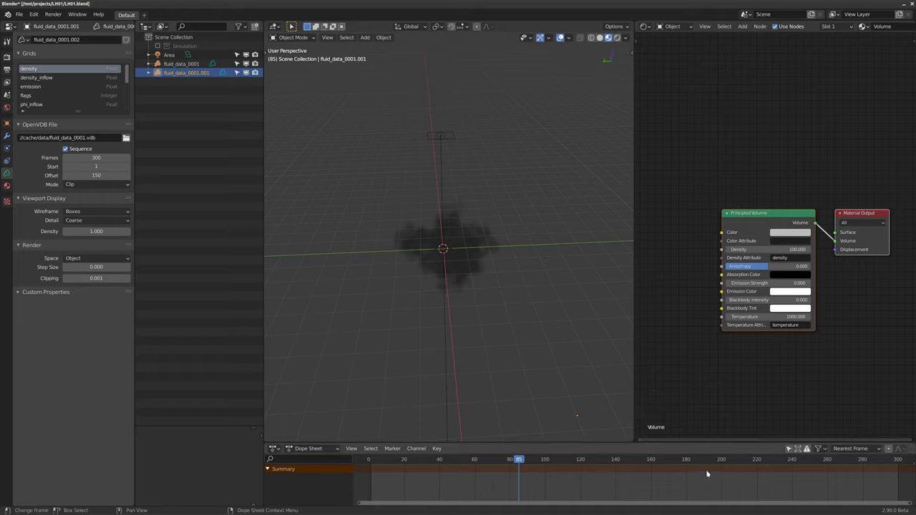
Step: Set the scene's end frame to 150 and jump between the first and last frames to compare the loop point
key("shift+F12")
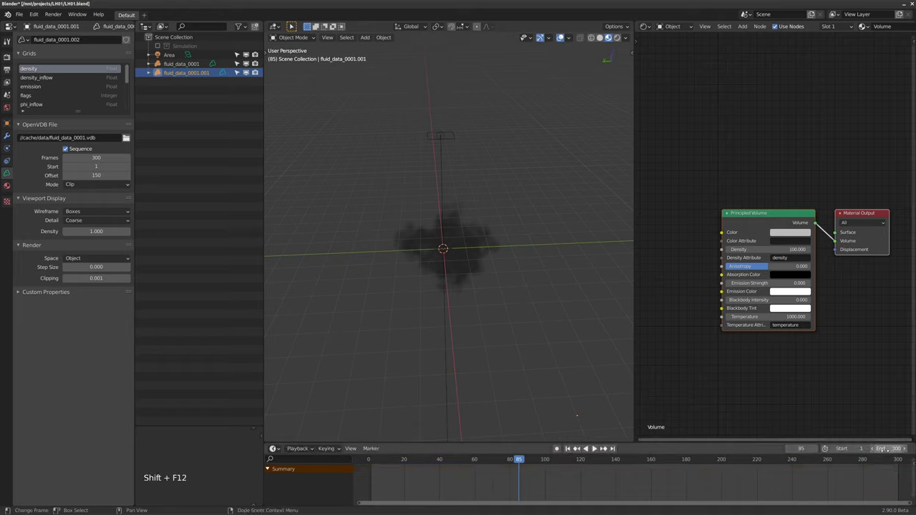
key("Return")
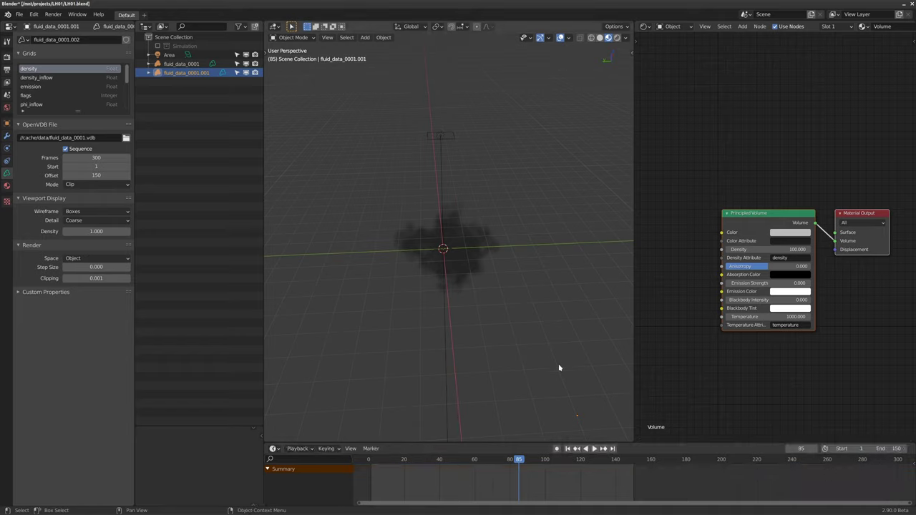
key("shift+Right")
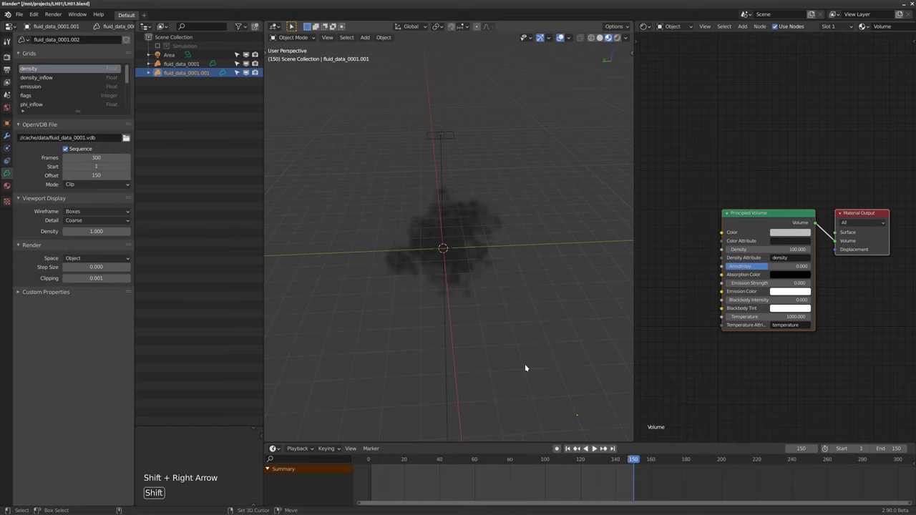
key("shift+Left")
key("shift+Right")
key("shift+Left")
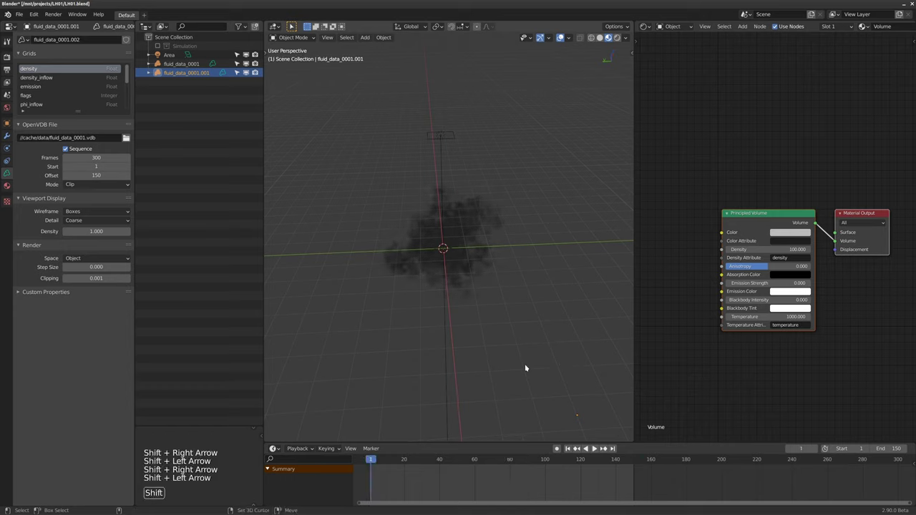
key("shift+Right")
key("shift+Left")
key("shift+Right")
key("shift+Left")
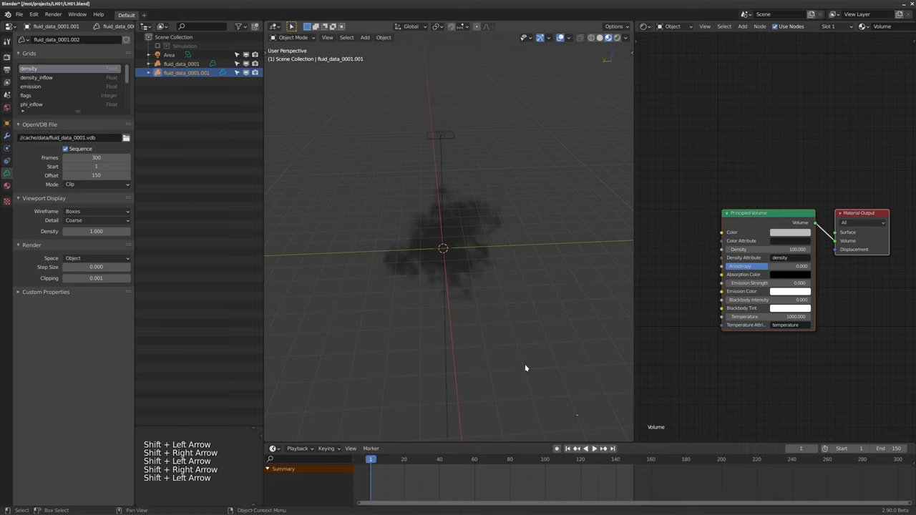
Step: Play the looping smoke animation and inspect both overlapping volumes from several angles
key("space")
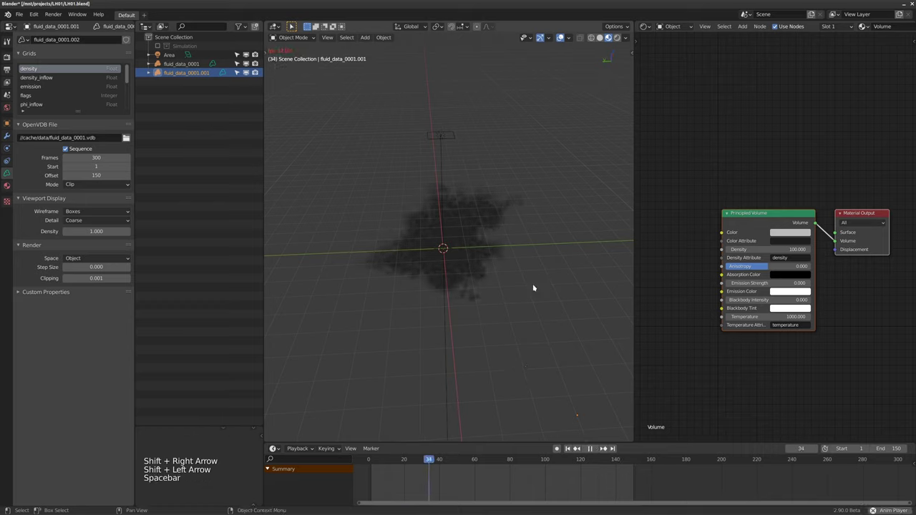
middle_click_drag(411, 277, 482, 269)
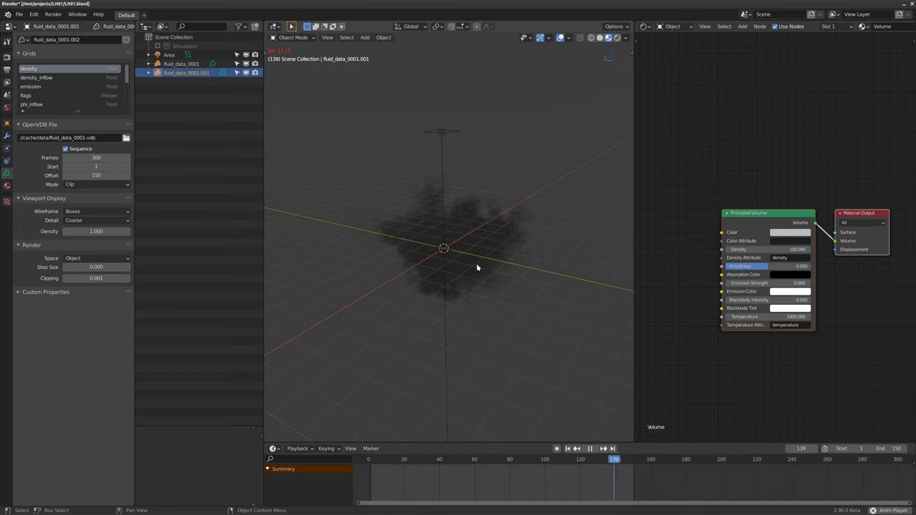
middle_click_drag(494, 272, 482, 282, "alt")
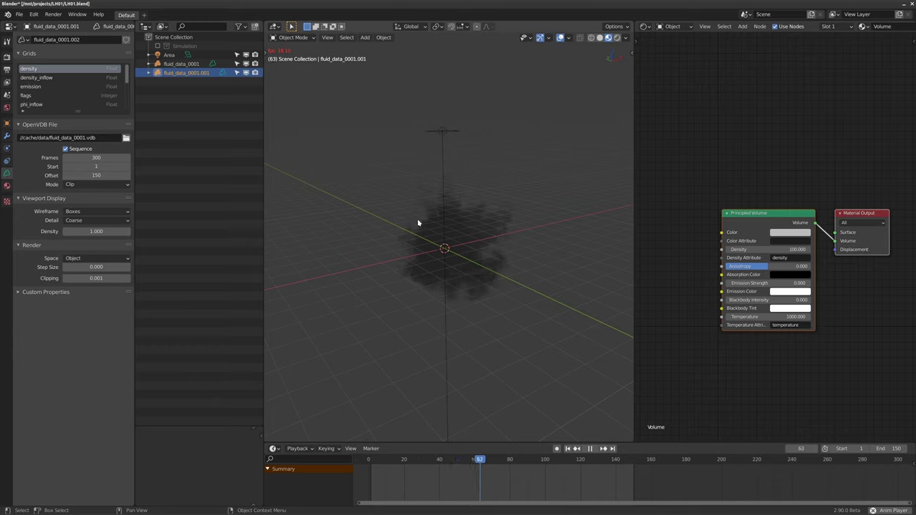
middle_click_drag(474, 237, 466, 215, "alt")
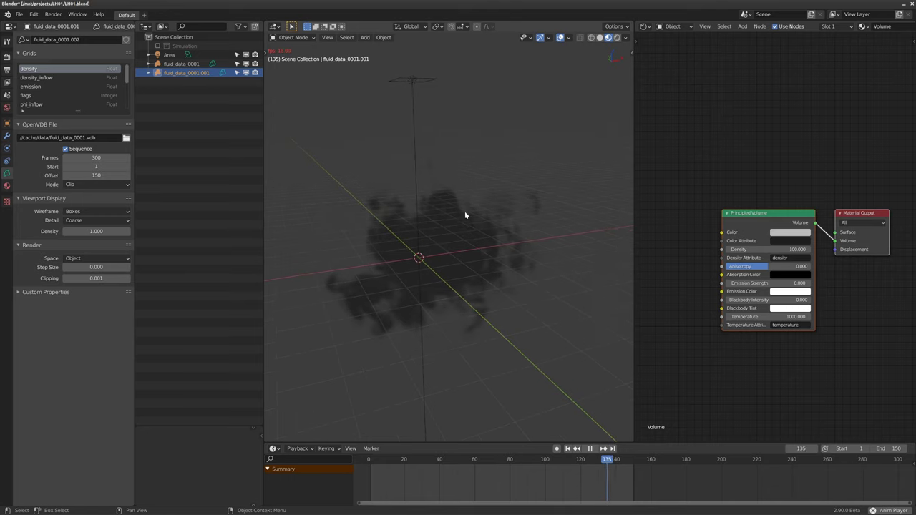
key("space")
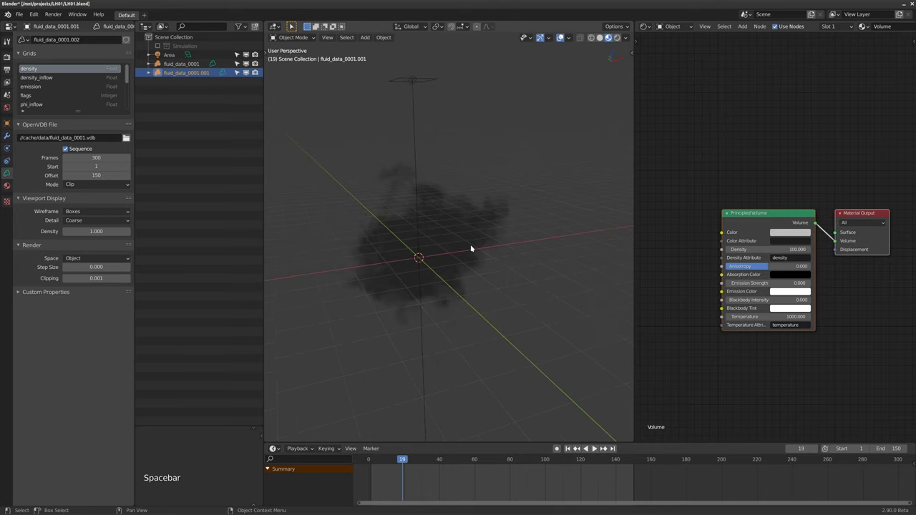
Step: Switch the viewport to Rendered shading and hide the overlays for a clean view of the smoke
middle_click_drag(470, 250, 456, 280, "alt")
key("z")
left_click(436, 132)
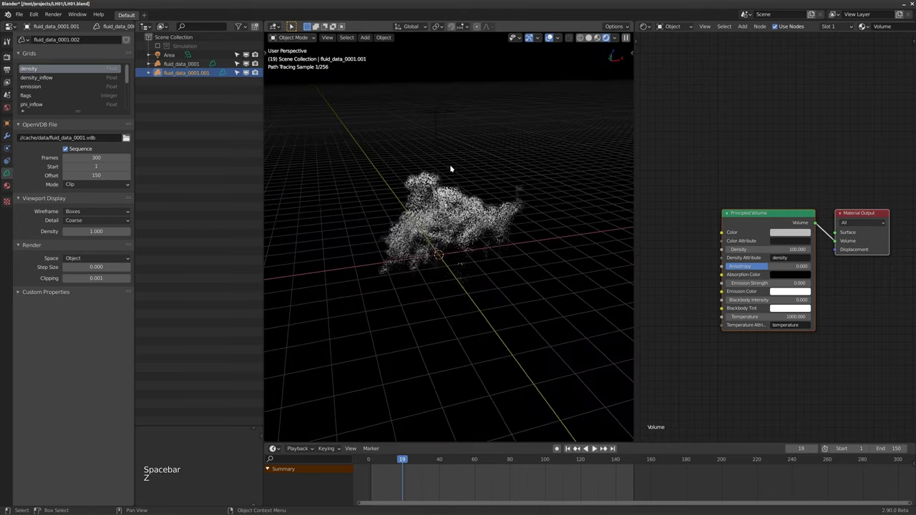
key("shift+alt+z")
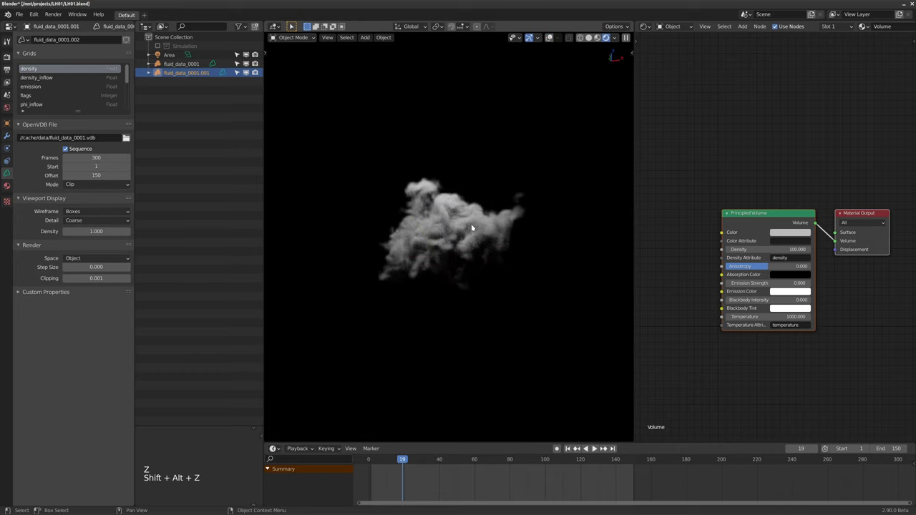
scroll(726, 235, "up", 2)
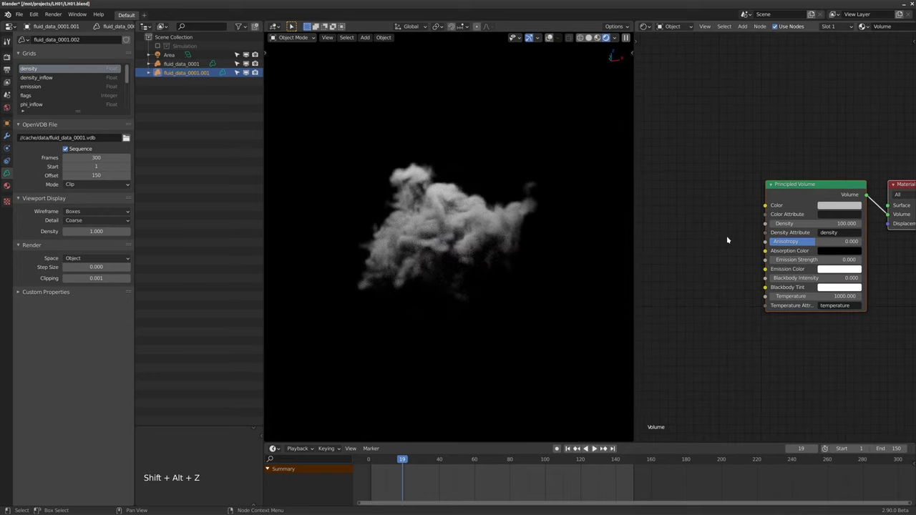
Step: Check the volume's available grids and add an Attribute node ahead of the Principled Volume node
middle_click_drag(706, 209, 716, 184)
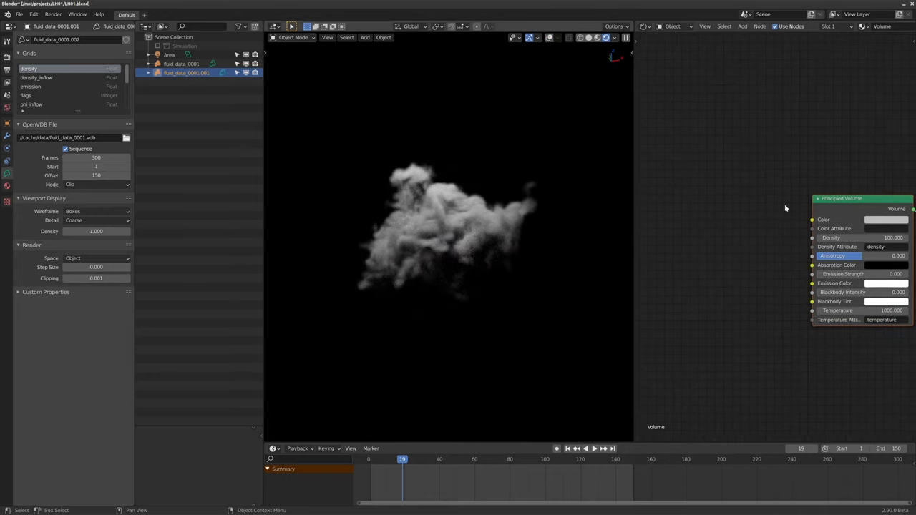
scroll(67, 102, "down", 4)
scroll(67, 103, "down", 3)
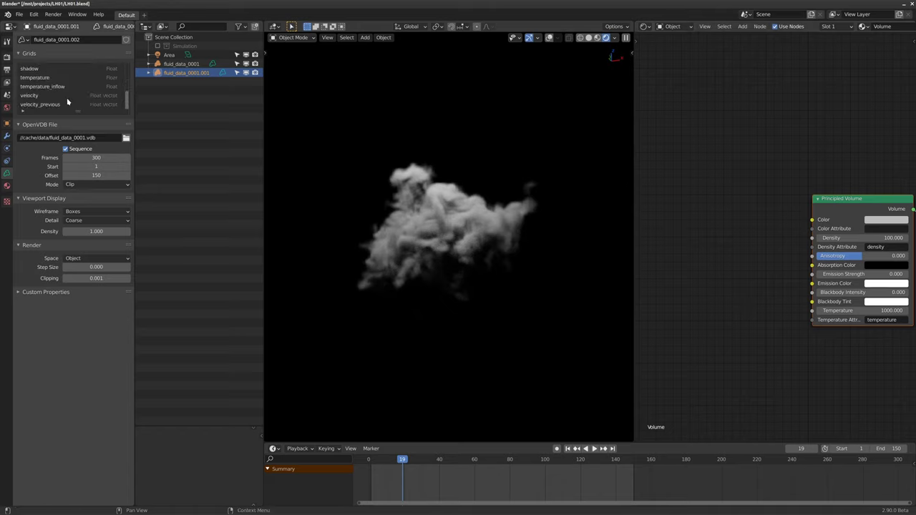
scroll(68, 102, "up", 7)
middle_click_drag(684, 225, 708, 235)
key("shift+a")
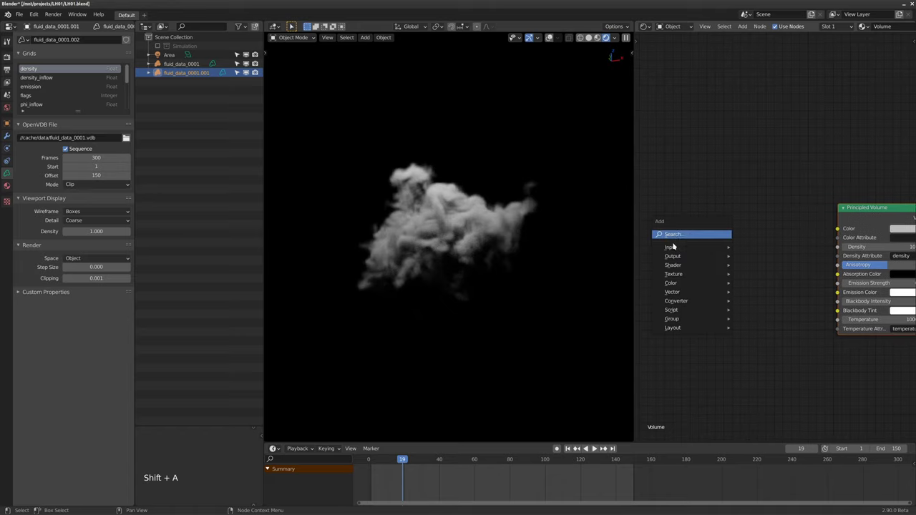
mouse_move(673, 247)
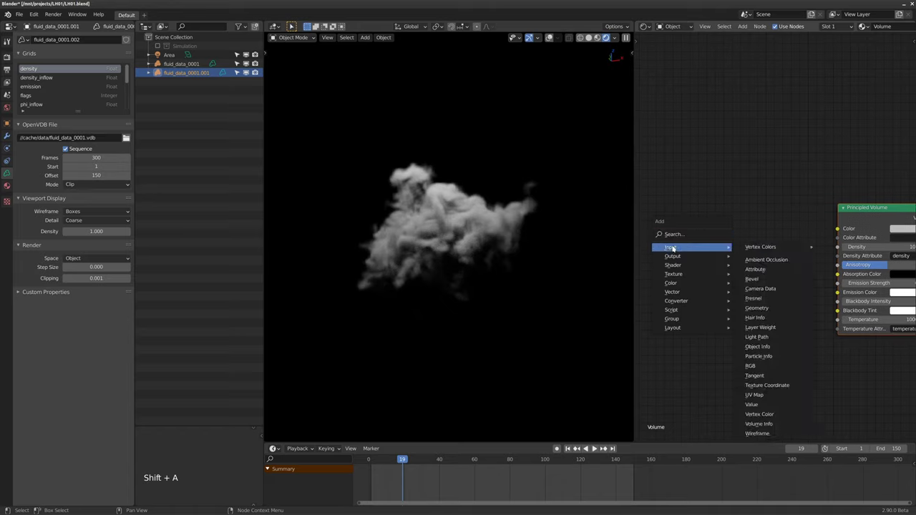
left_click(758, 270)
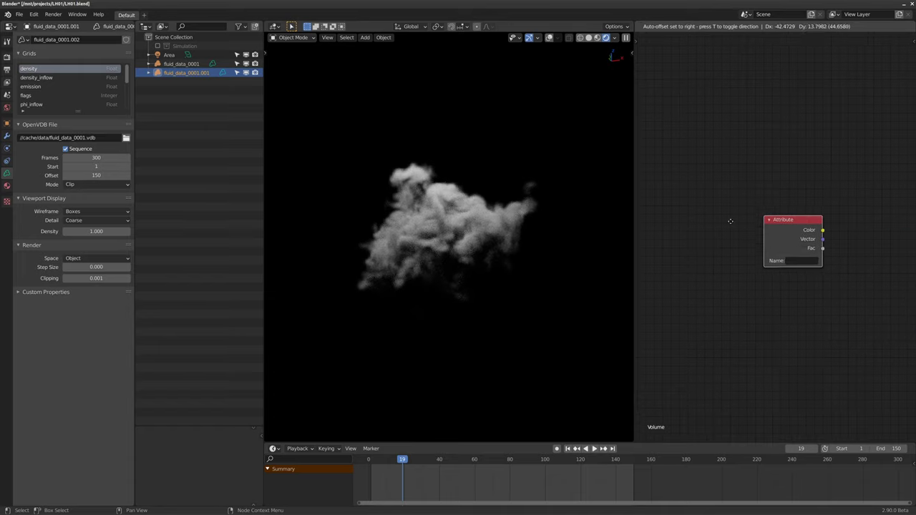
left_click(660, 209)
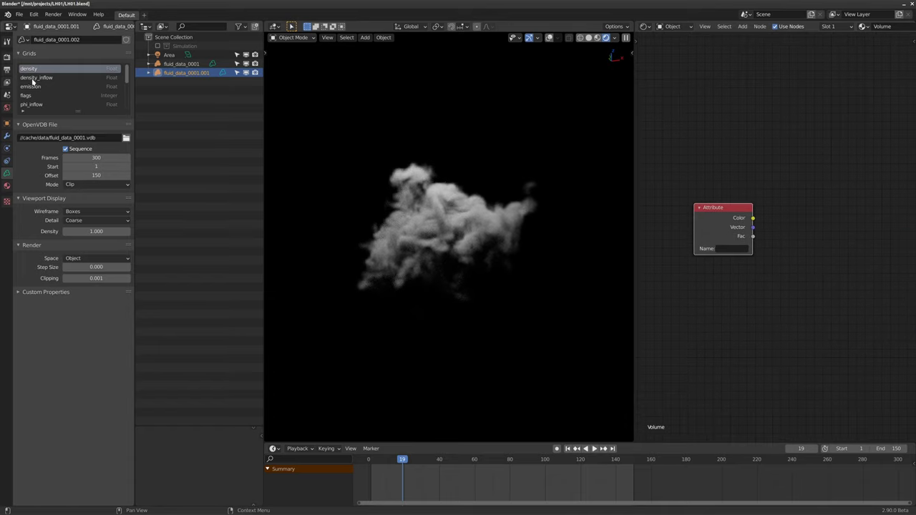
Step: Set the Attribute node's name to velocity, matching the vector grid, and preview its Color output through the emission viewer
scroll(52, 95, "down", 2)
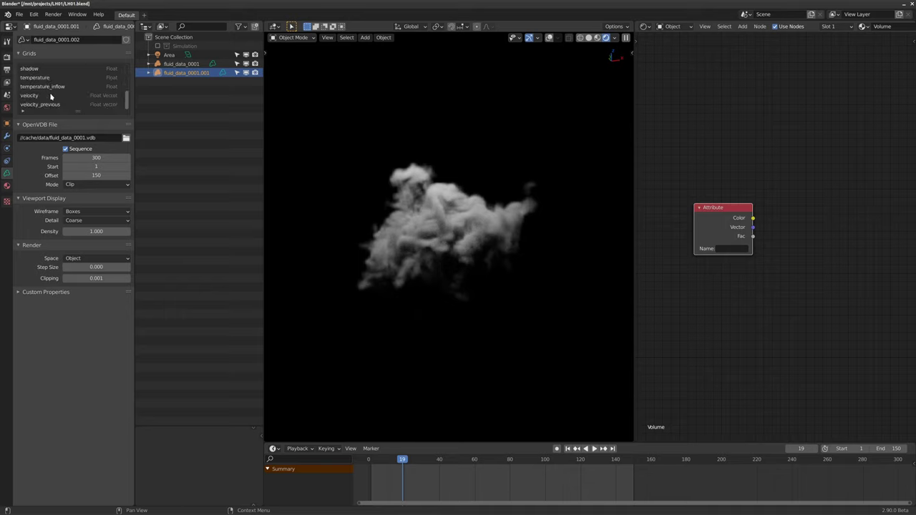
scroll(51, 96, "down", 1)
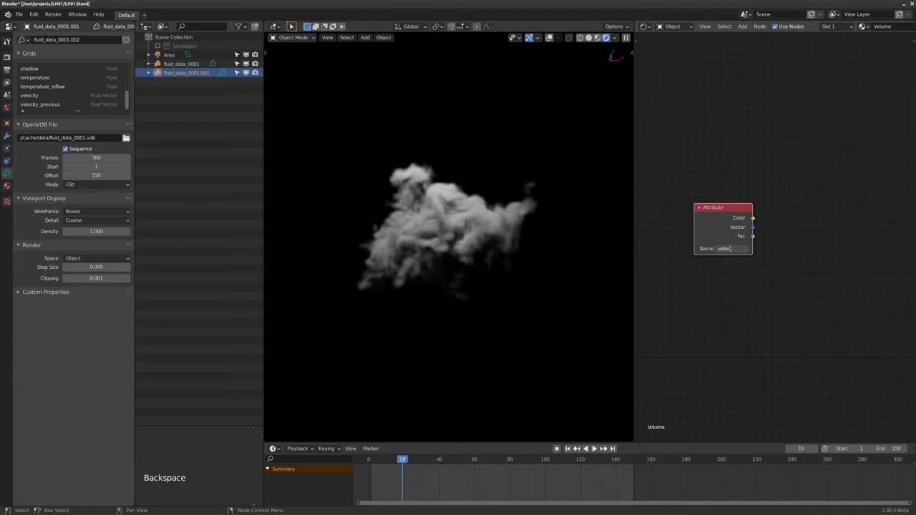
left_click(726, 233, "ctrl+shift")
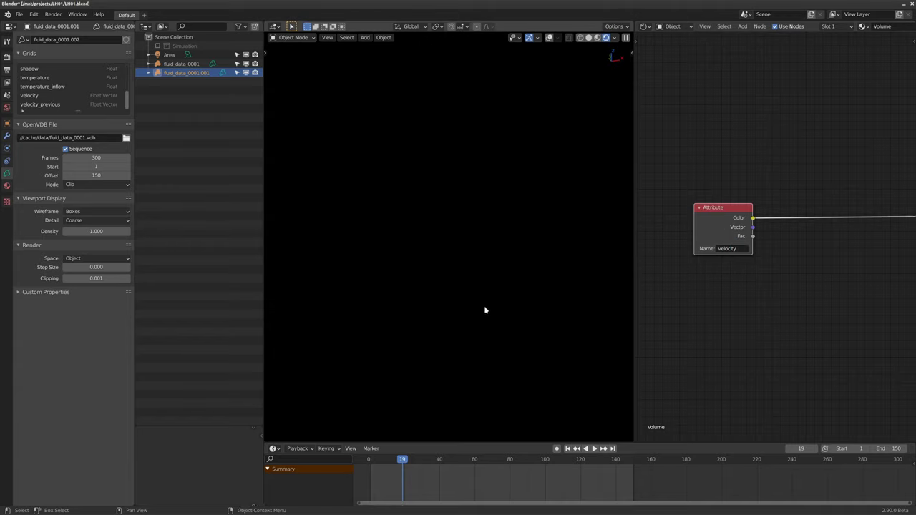
Step: Move the timeline to frame 116 and cycle the emission preview to the Attribute node's Fac output
left_click(484, 461)
key("space")
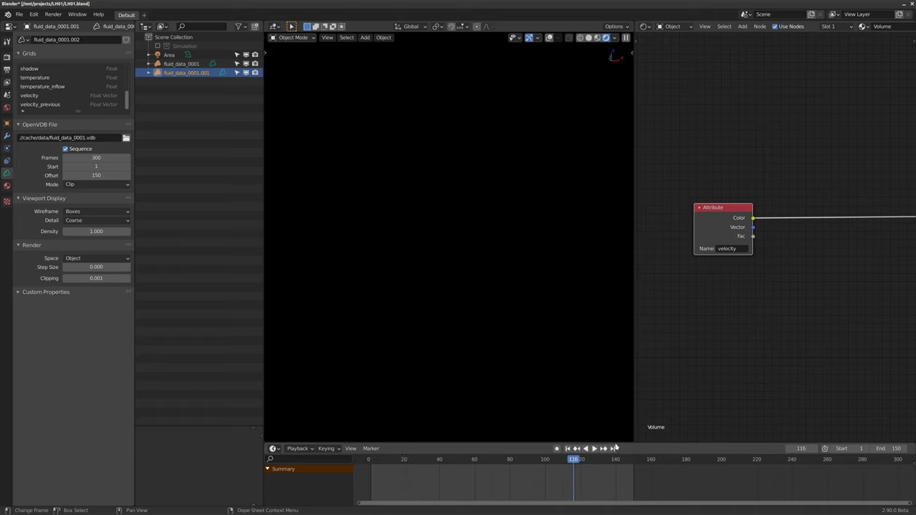
left_click(726, 219, "ctrl+shift")
left_click(726, 219, "ctrl+shift")
Step: Link the Attribute node's Vector output to the Principled Volume's Color input and remove the emission viewer node
middle_click_drag(725, 219, 683, 335)
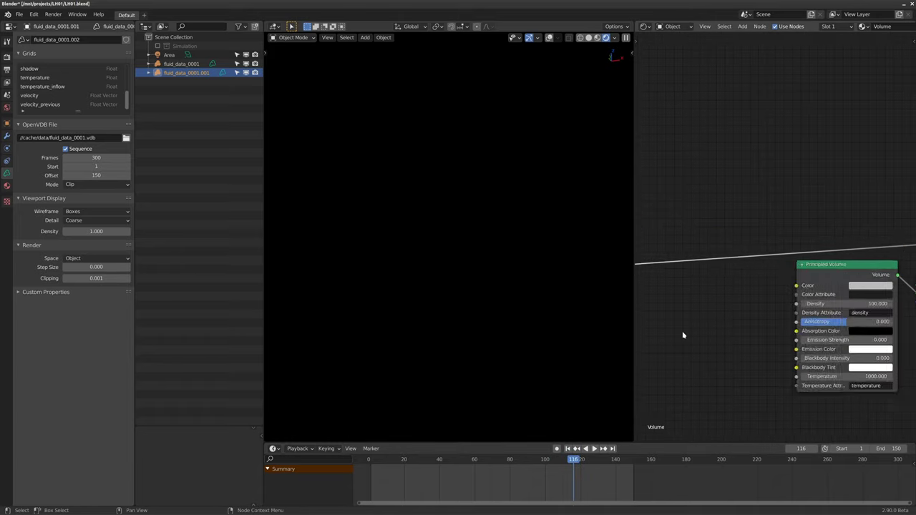
scroll(812, 307, "down", 3)
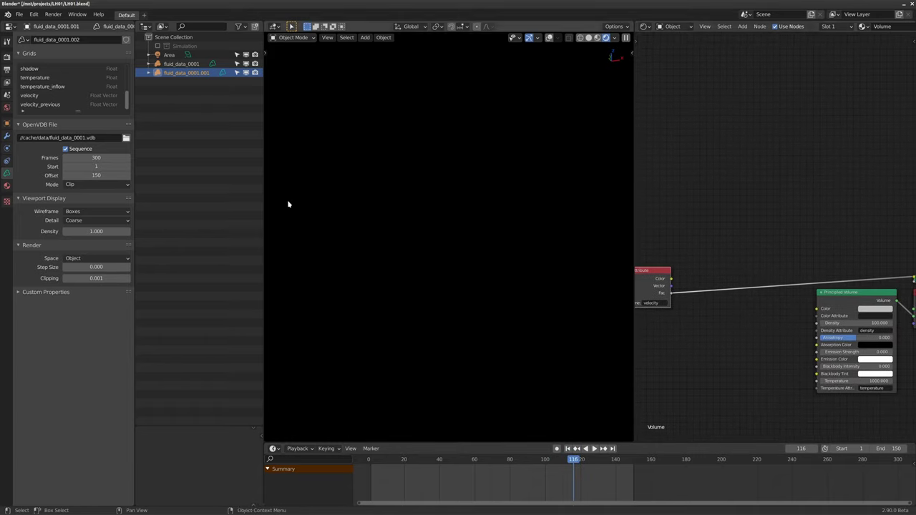
middle_click_drag(707, 312, 725, 307)
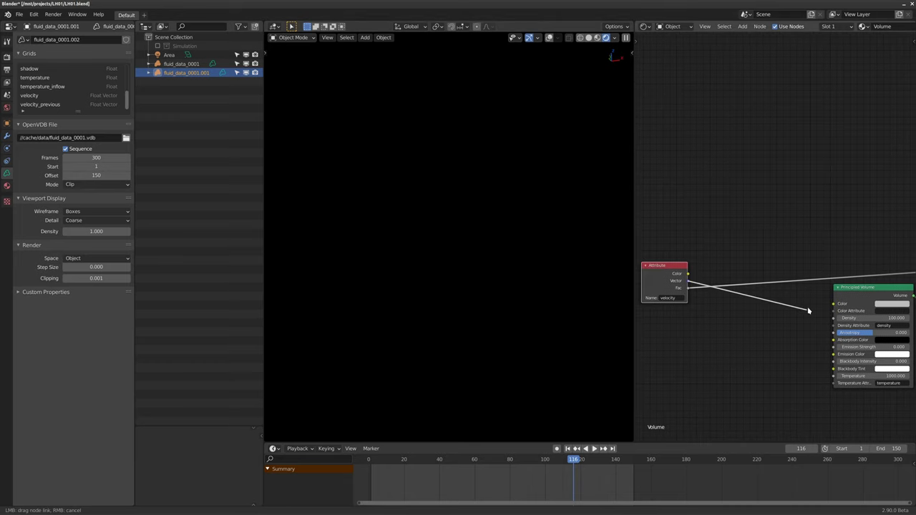
left_click_drag(834, 306, 834, 307)
mouse_move(905, 292)
middle_mouse_down()
mouse_move(827, 304)
mouse_move(909, 290)
middle_mouse_up()
key("ctrl+x")
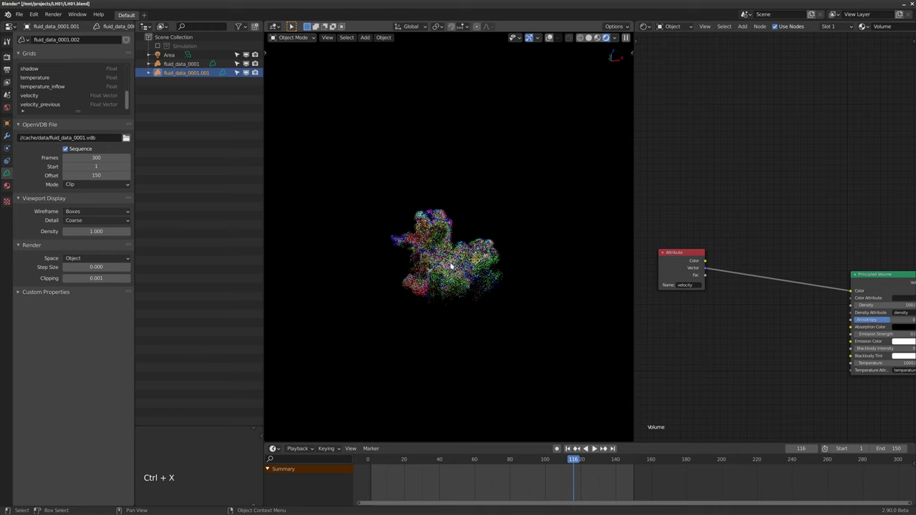
scroll(451, 266, "up", 5)
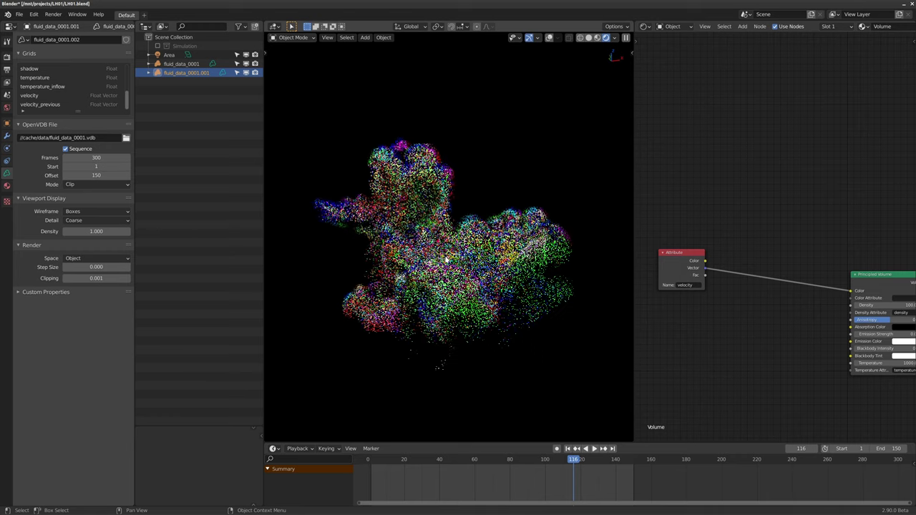
Step: Insert a Separate XYZ node on the link between the velocity Attribute and the Principled Volume's Color input
middle_click_drag(740, 254, 734, 260)
key("shift+a")
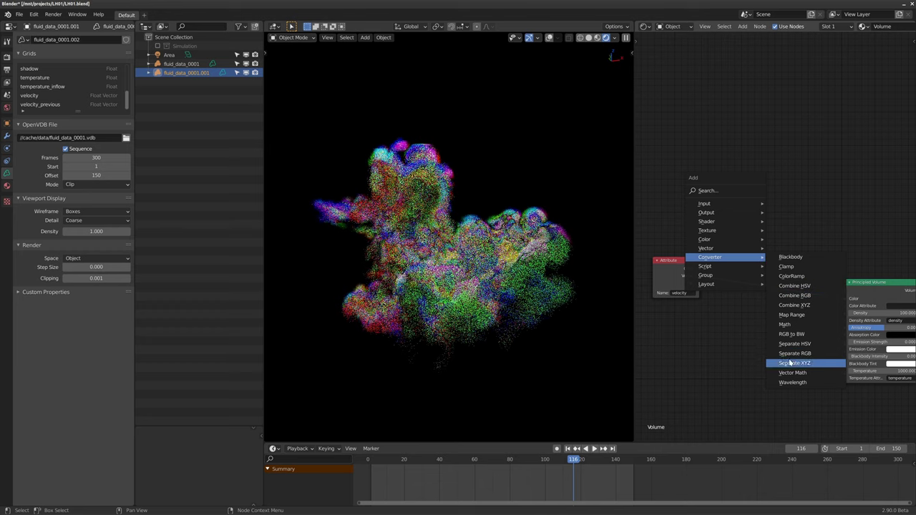
key("shift+a")
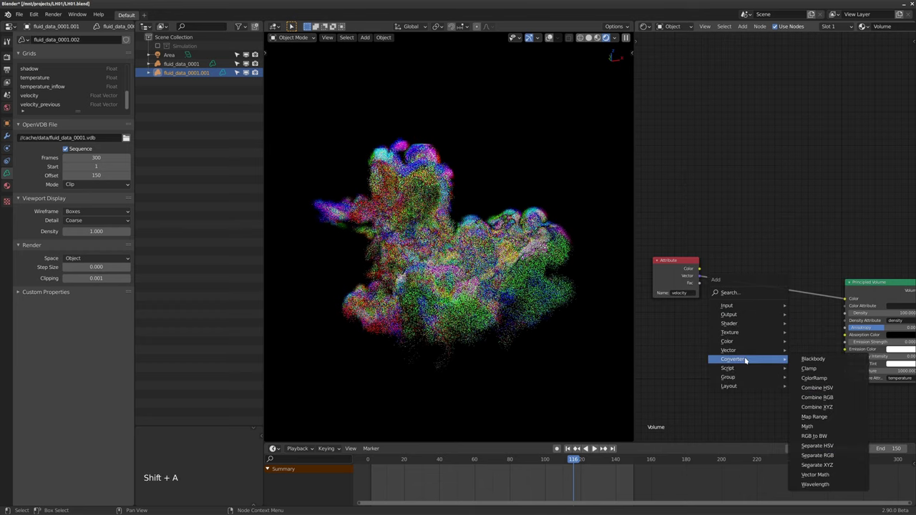
left_click(816, 464)
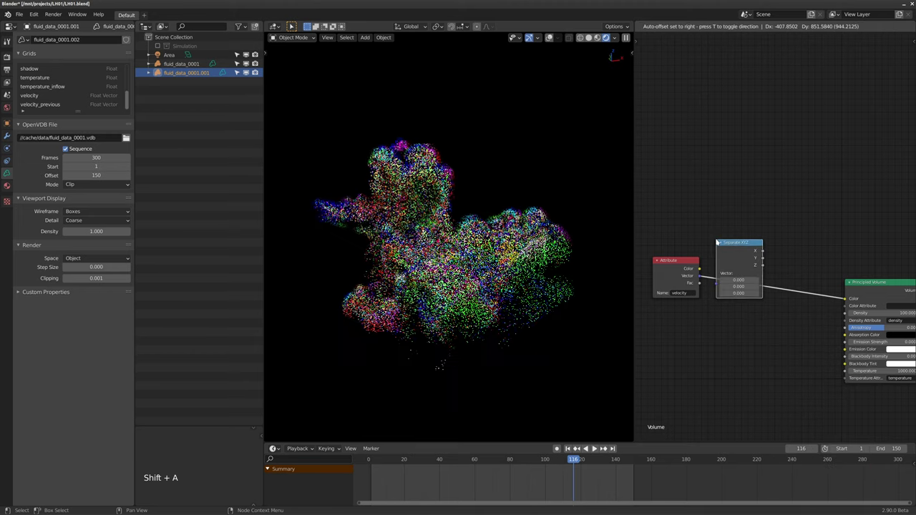
left_click(731, 298)
scroll(759, 282, "up", 1)
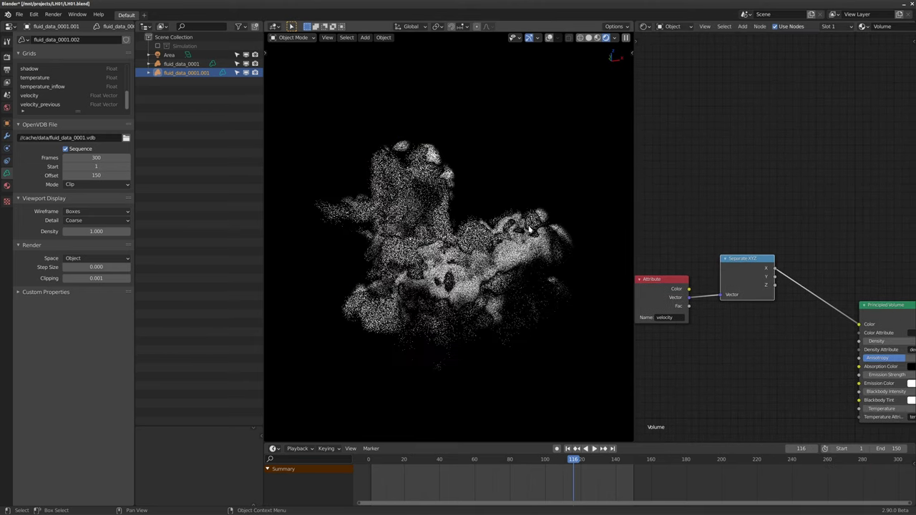
Step: View the smoke along the X axis and preview the Separate XYZ node's Y output through the emission viewer
key("alt")
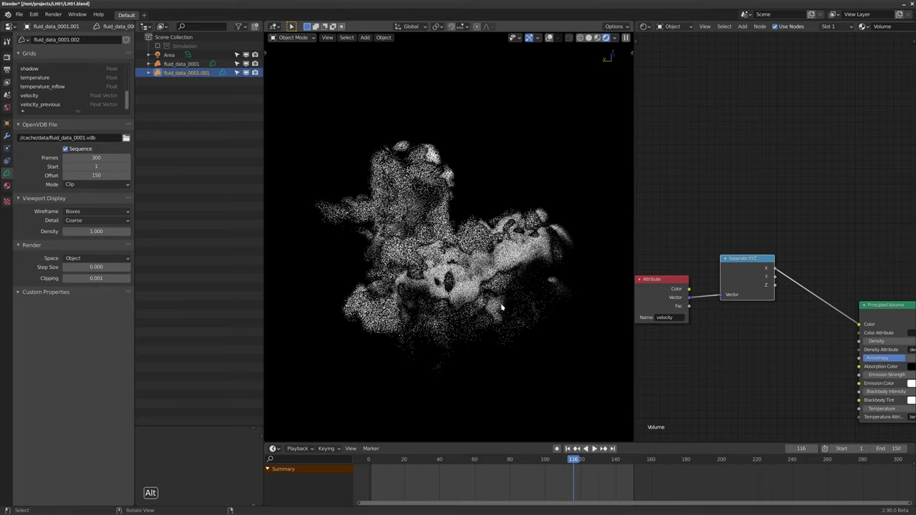
left_click(742, 275, "ctrl+shift")
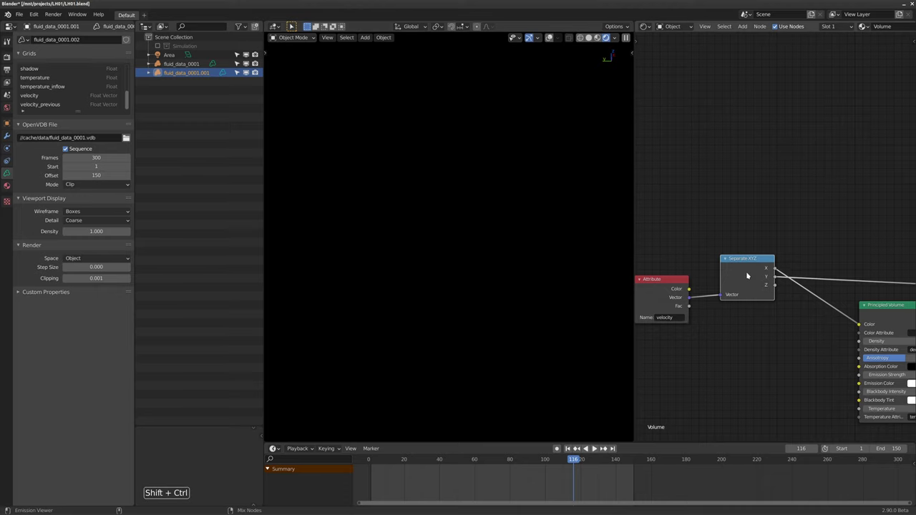
middle_click_drag(793, 288, 778, 316)
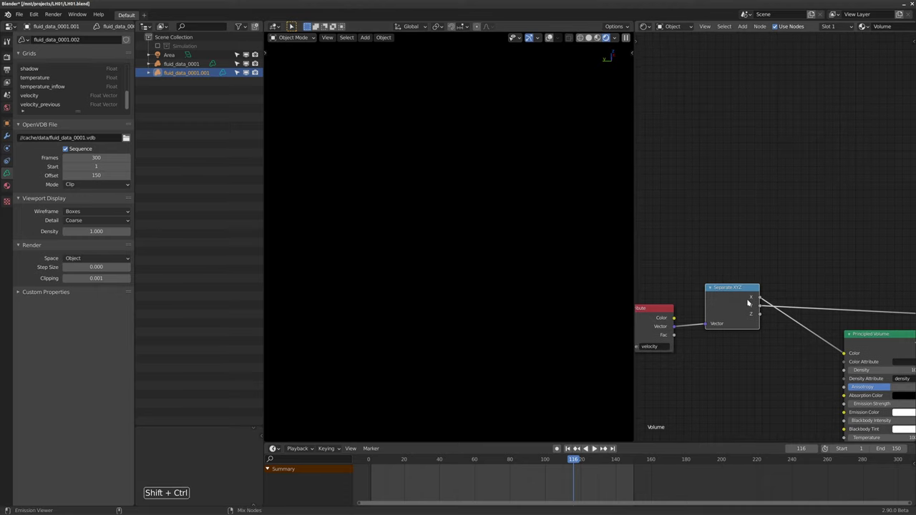
Step: Preview the Separate XYZ node's Z output, then dissolve that node and set the Attribute node's name to density
left_click(744, 301, "ctrl+shift")
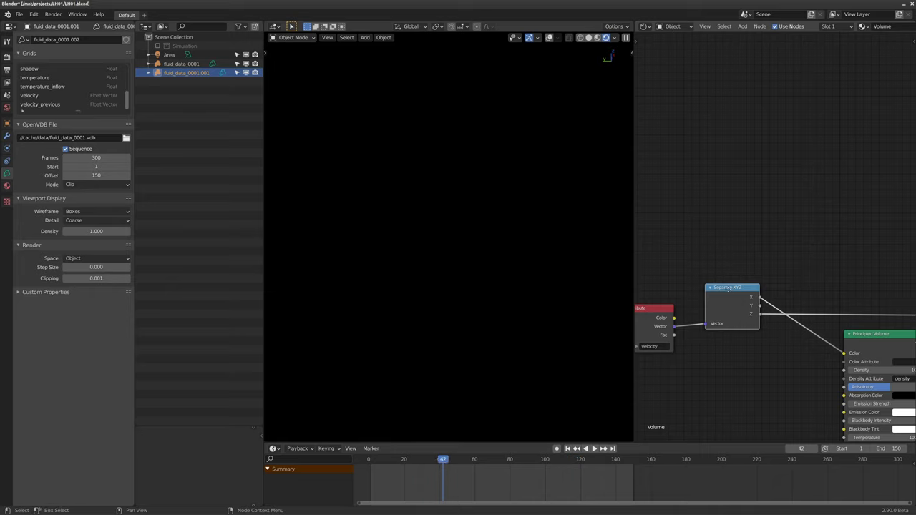
middle_click_drag(728, 288, 725, 296)
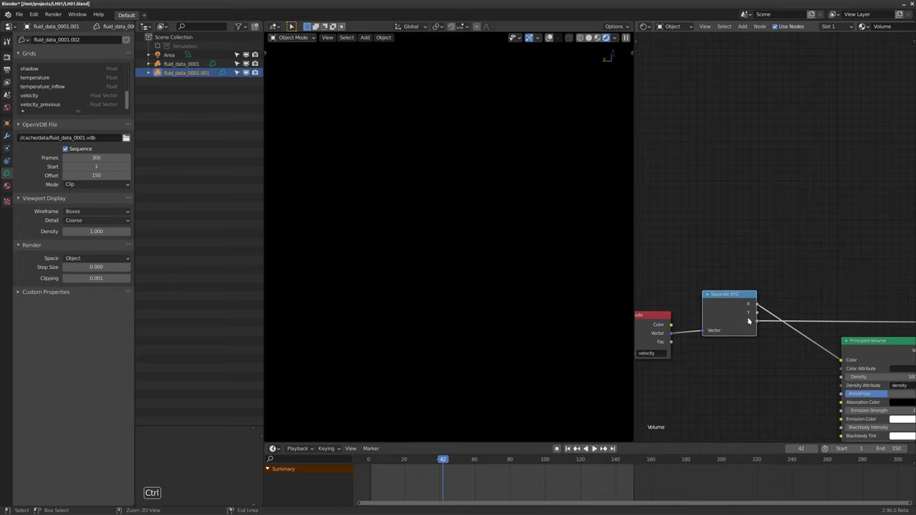
key("ctrl+x")
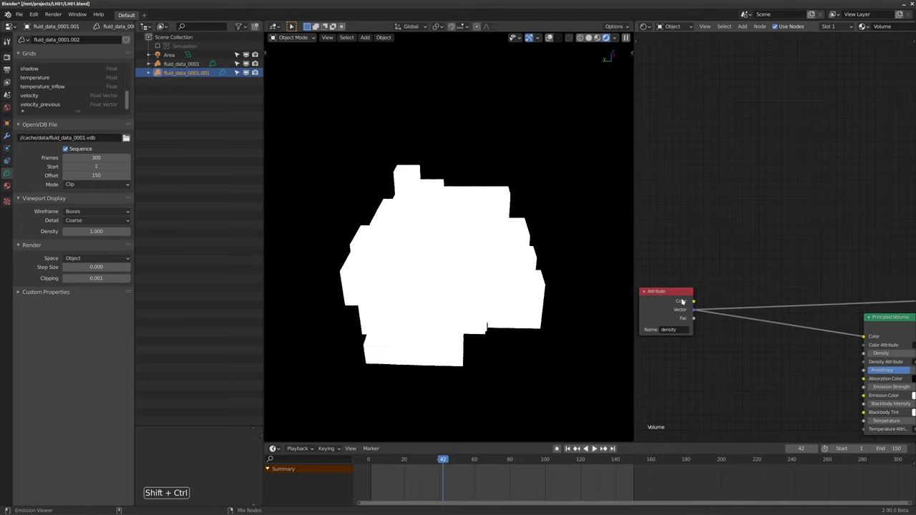
Step: Preview the density Attribute's Color output through the emission viewer, then switch to solid shading and remove the viewer node
left_click(680, 307, "ctrl+shift")
scroll(732, 313, "down", 1)
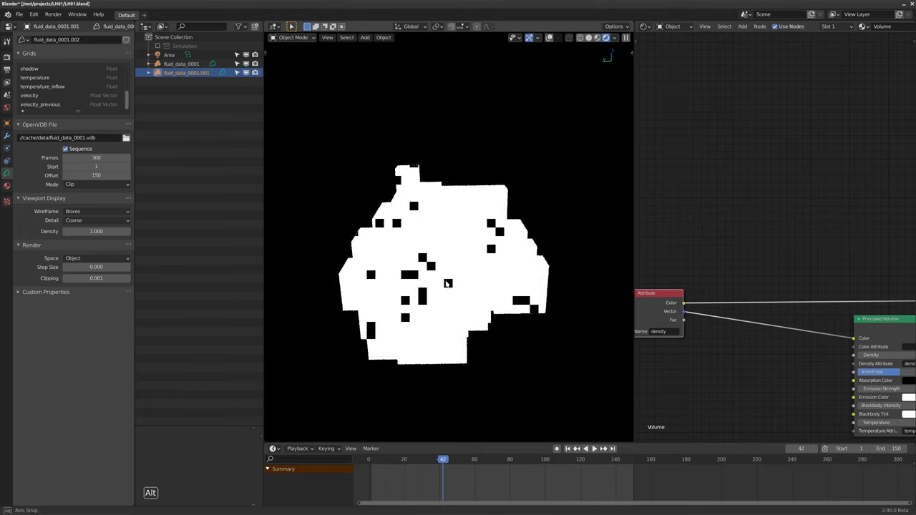
key("z")
scroll(715, 309, "down", 1)
scroll(851, 308, "down", 4, "ctrl")
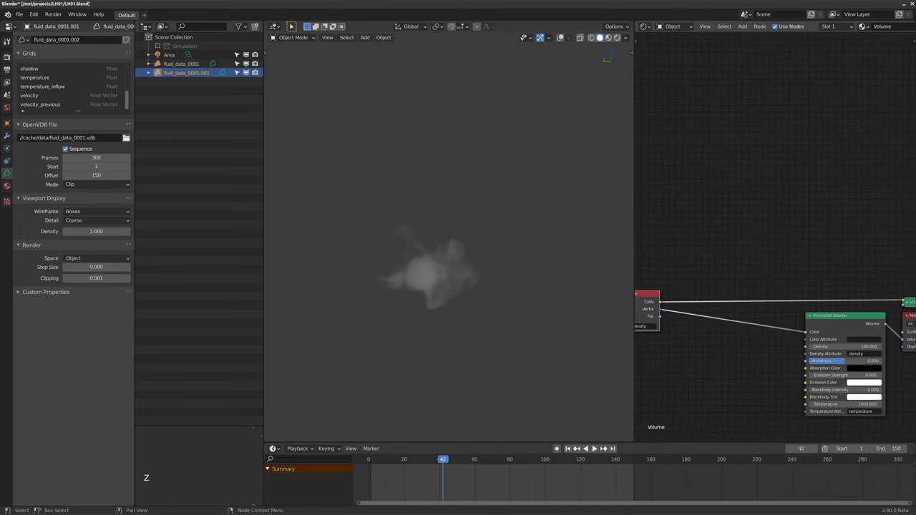
key("ctrl+x")
scroll(851, 308, "up", 3, "ctrl")
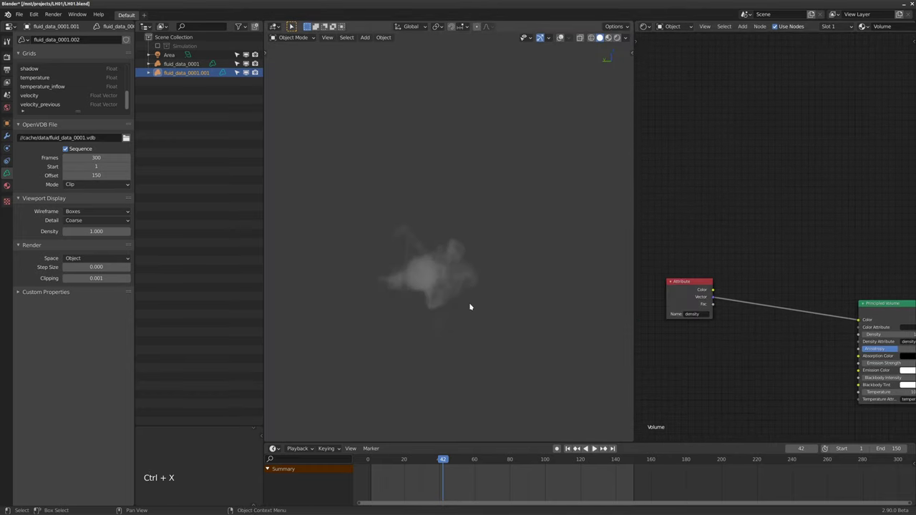
Step: Try the density Attribute's Color output on the Principled Volume's Color input in rendered shading, then link Fac there instead
left_click_drag(712, 290, 860, 320)
key("z")
left_click(437, 171)
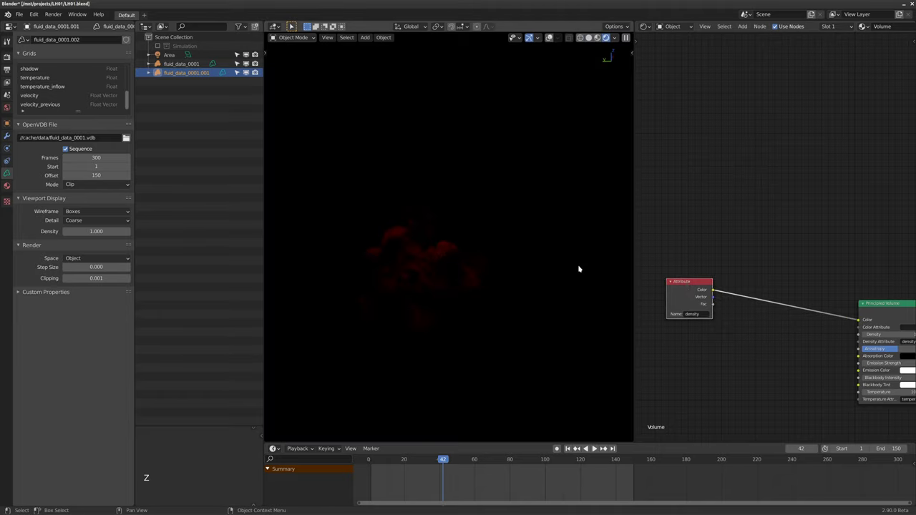
scroll(730, 285, "up", 1)
left_click_drag(709, 287, 894, 305)
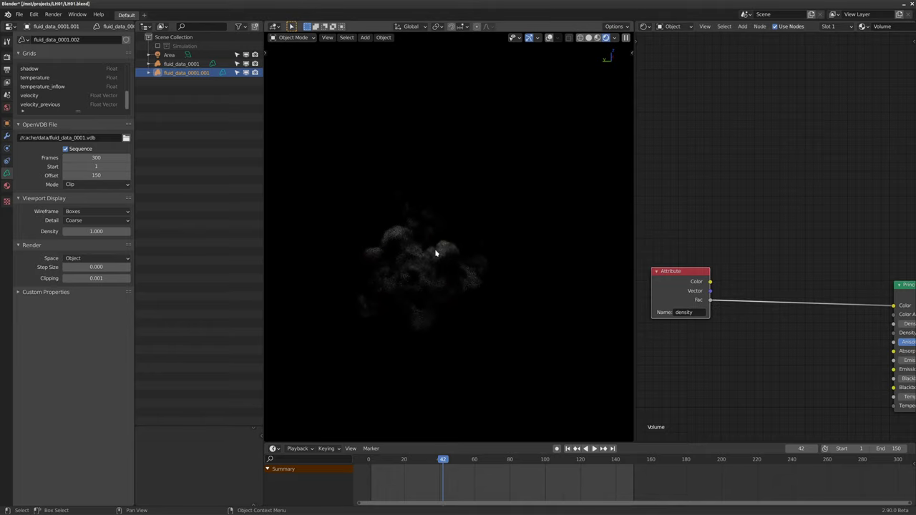
Step: Insert a ColorRamp node on the link between the density Attribute's Fac output and the Principled Volume's Color input
mouse_move(444, 250)
middle_mouse_down()
mouse_move(444, 260)
mouse_move(475, 257)
mouse_move(440, 256)
middle_mouse_up()
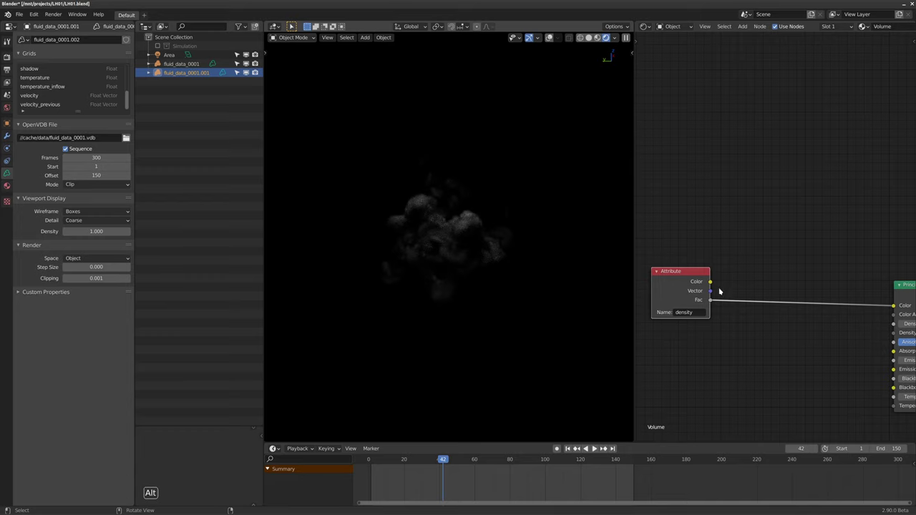
middle_click_drag(720, 291, 716, 256)
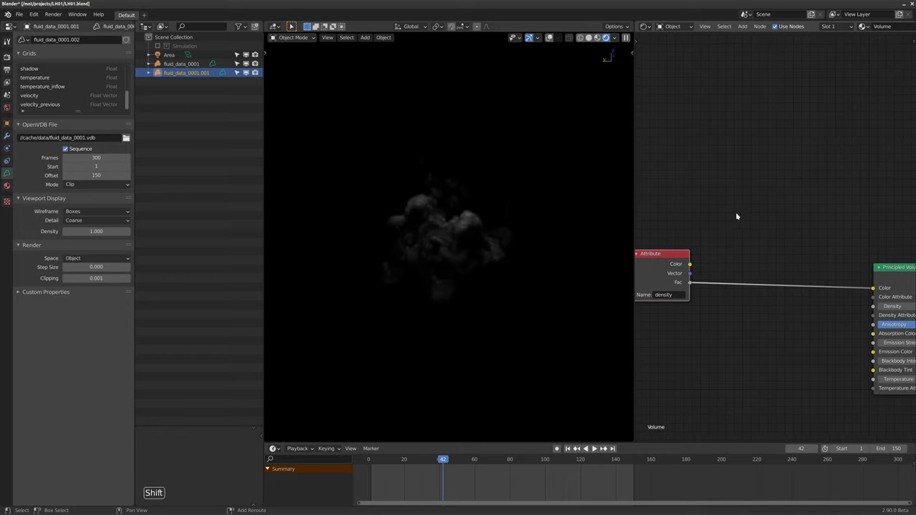
key("shift+a")
mouse_move(724, 220)
left_click(794, 239)
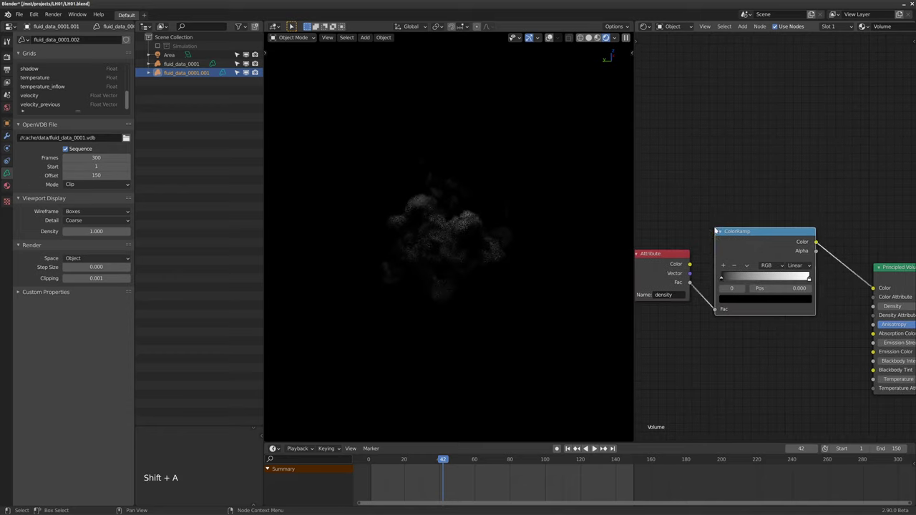
Step: Change the ColorRamp's black stop at position 0 to white, then recolour it red
left_click(759, 293)
left_click(760, 299)
left_click(801, 185)
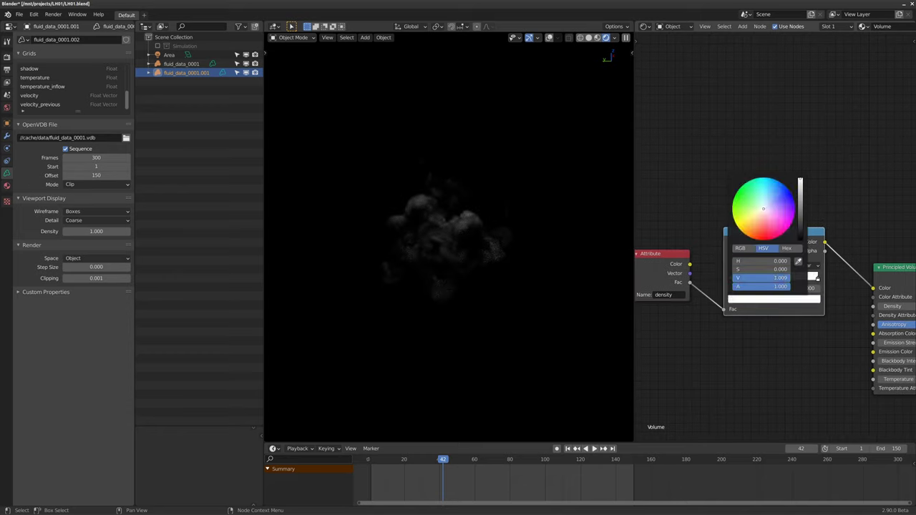
middle_click_drag(750, 302, 740, 336)
left_click(740, 335)
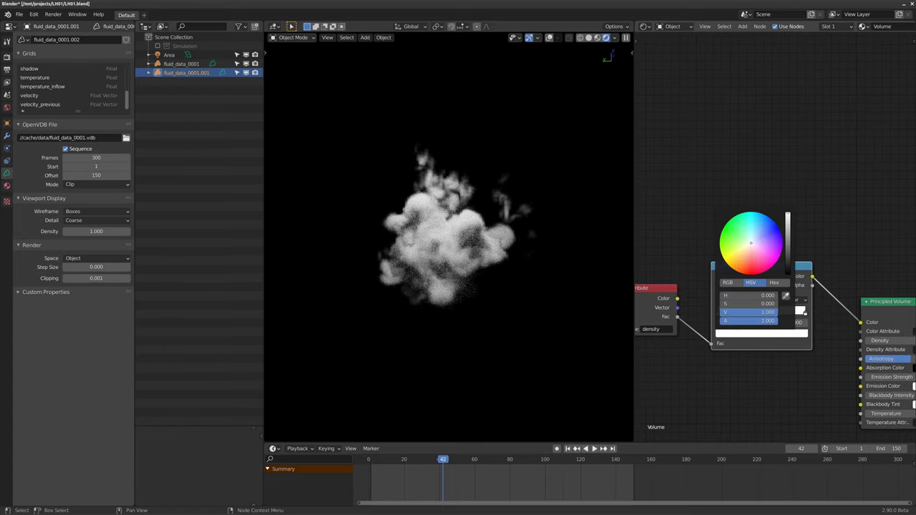
left_click(778, 243)
Step: Move the ColorRamp's white stop close to the red one and add a third, yellow stop at position 0.170
left_click_drag(802, 314, 727, 322)
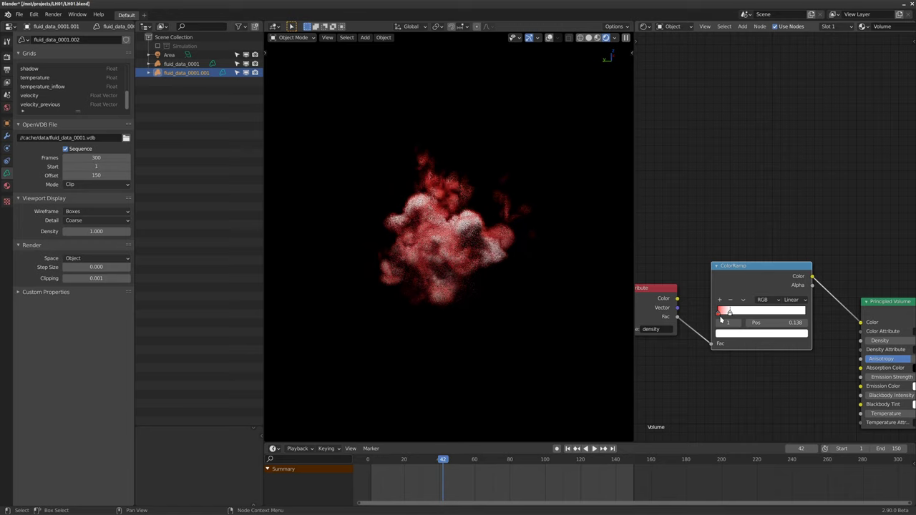
left_click_drag(719, 320, 718, 320)
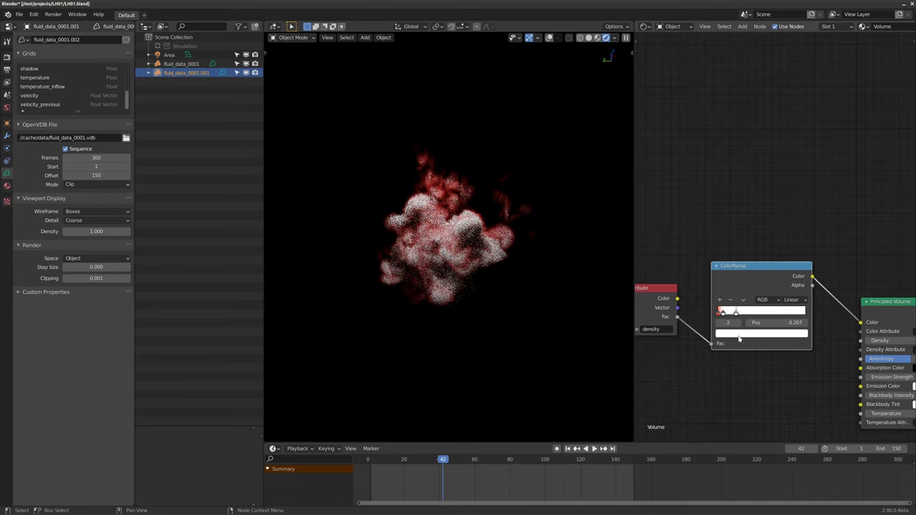
left_click(740, 333)
key("ctrl+v")
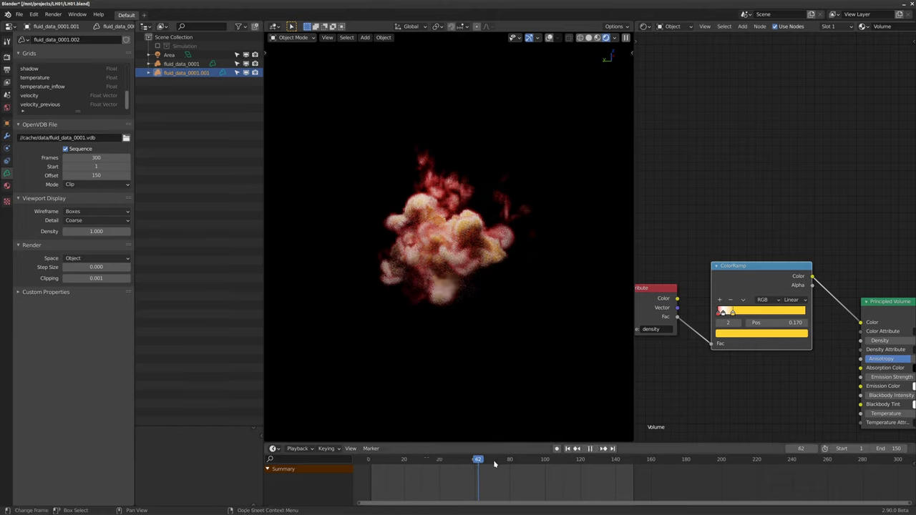
Step: Move the timeline to frame 115 and set the Principled Volume's Density to 25
left_click_drag(494, 464, 573, 466)
middle_click_drag(906, 342, 747, 333)
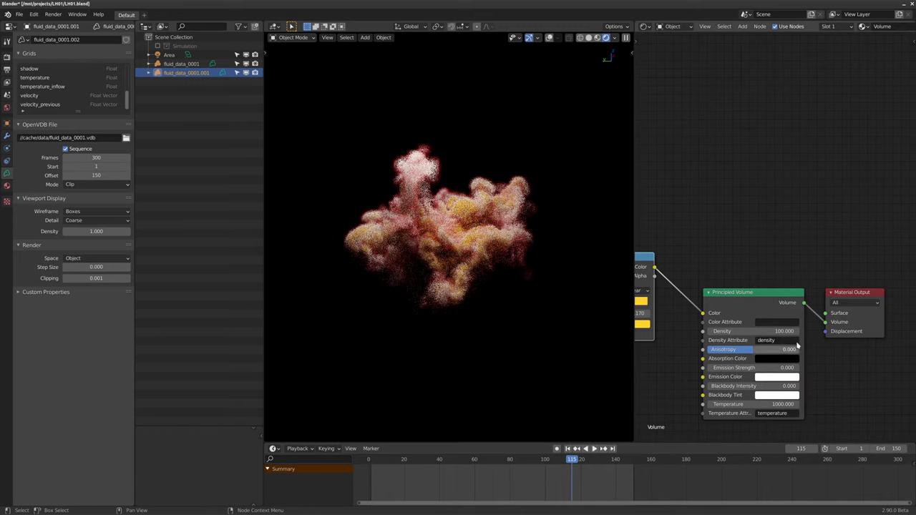
left_click(759, 332)
type("25")
key("Return")
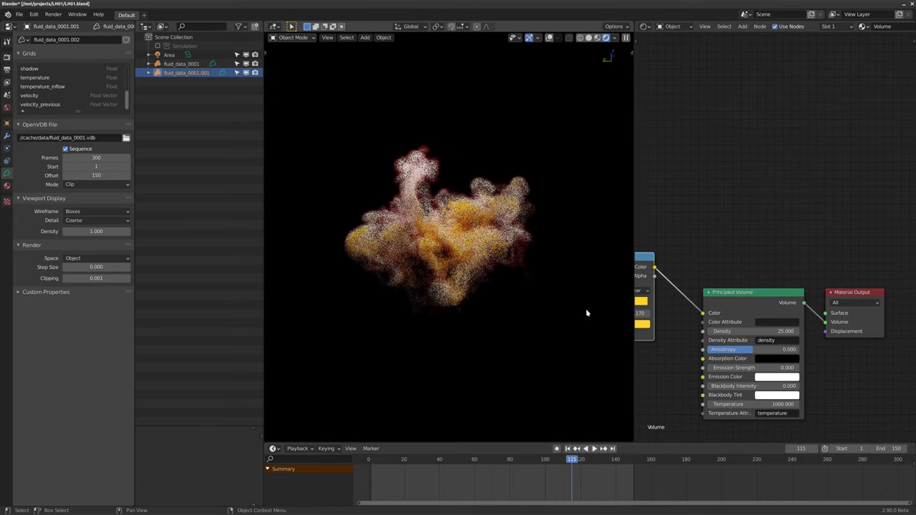
Step: Move the timeline to frame 35, then show the viewport overlays in solid shading
middle_click_drag(423, 287, 466, 286, "alt")
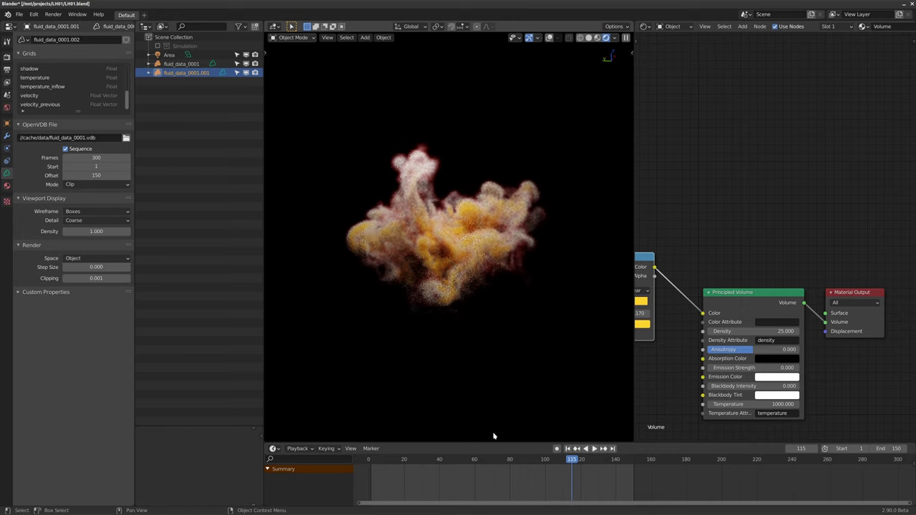
left_click(430, 464)
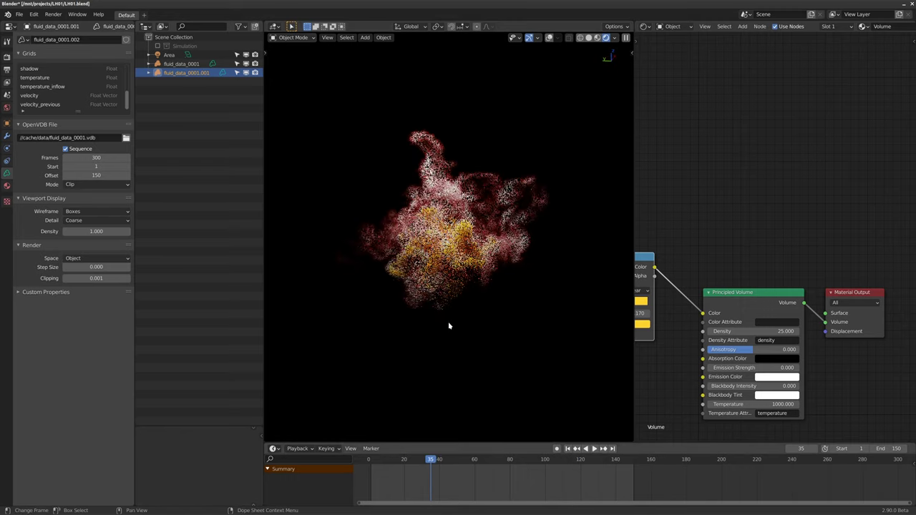
key("shift+alt+z")
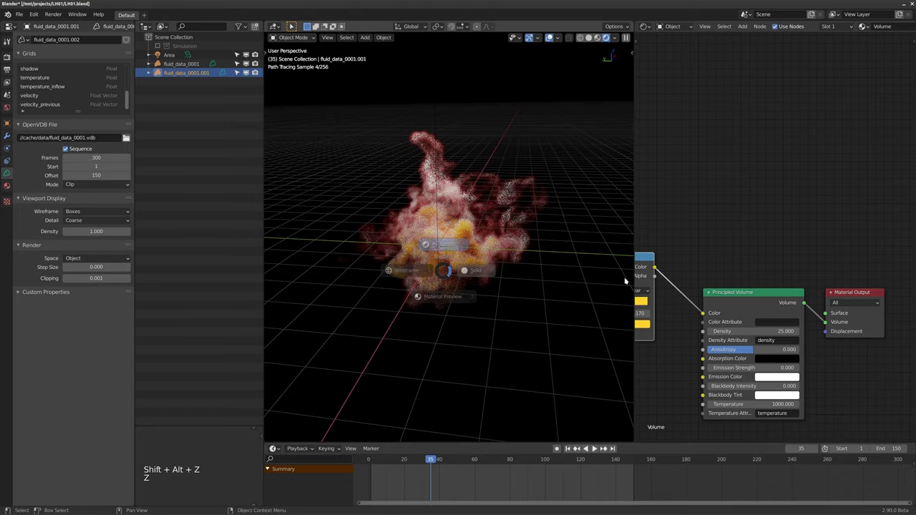
key("z")
left_click(487, 293)
Step: Add a camera and clear its rotation and location
key("shift+a")
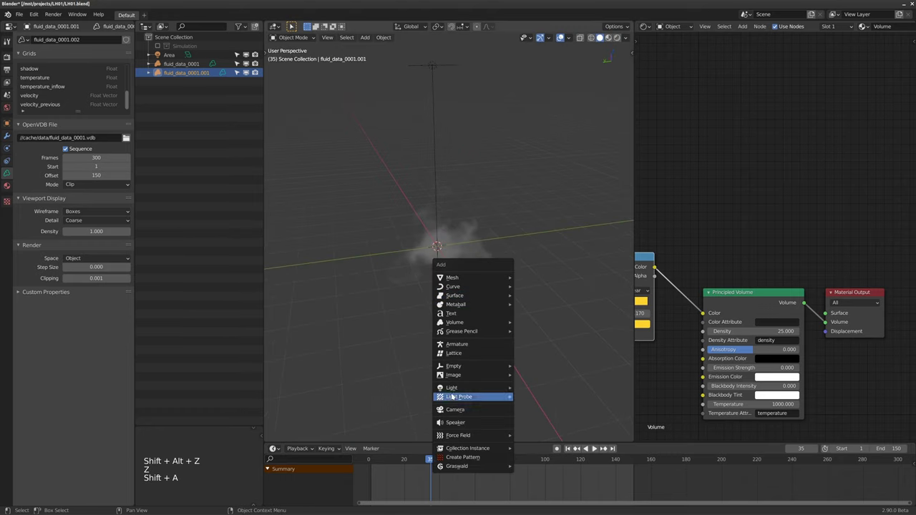
left_click(455, 409)
key("alt+r")
key("alt+g")
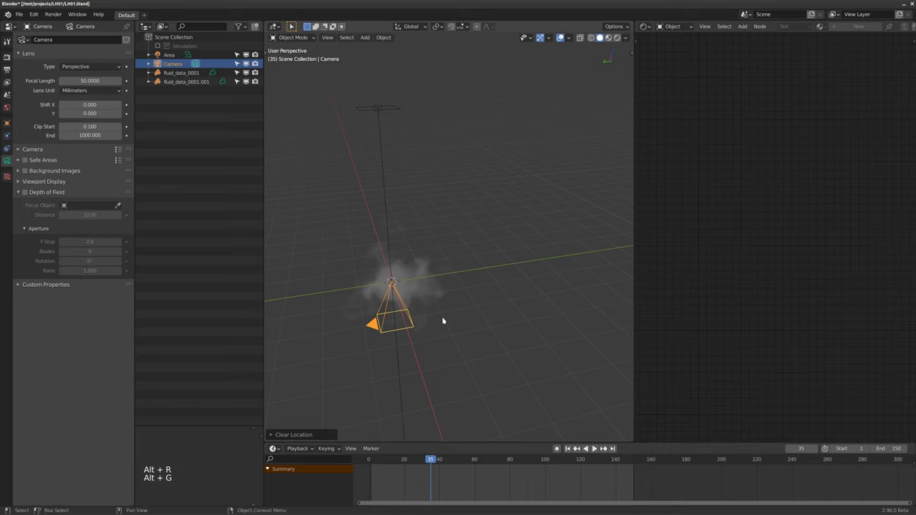
Step: Rotate the camera to look horizontally along the Y axis and move it back along Y, away from the smoke
key("r")
left_click(442, 320)
middle_click_drag(442, 320, 394, 316)
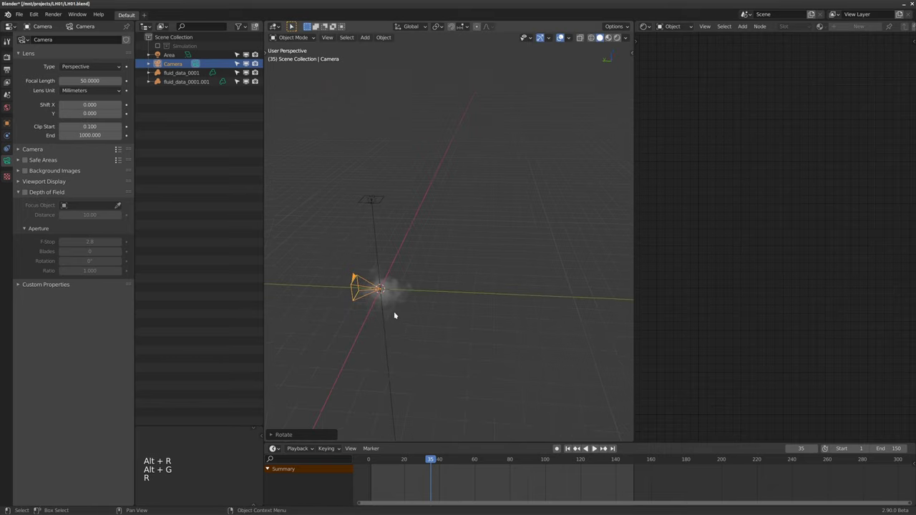
key("g")
left_click(587, 328)
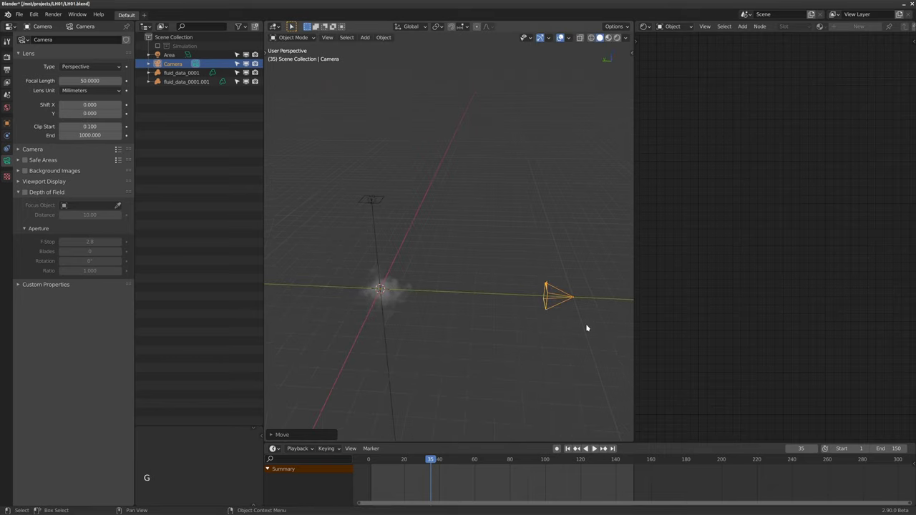
Step: Look through the camera at the smoke and switch the viewport to rendered shading
key("KP_0")
scroll(466, 266, "up", 2)
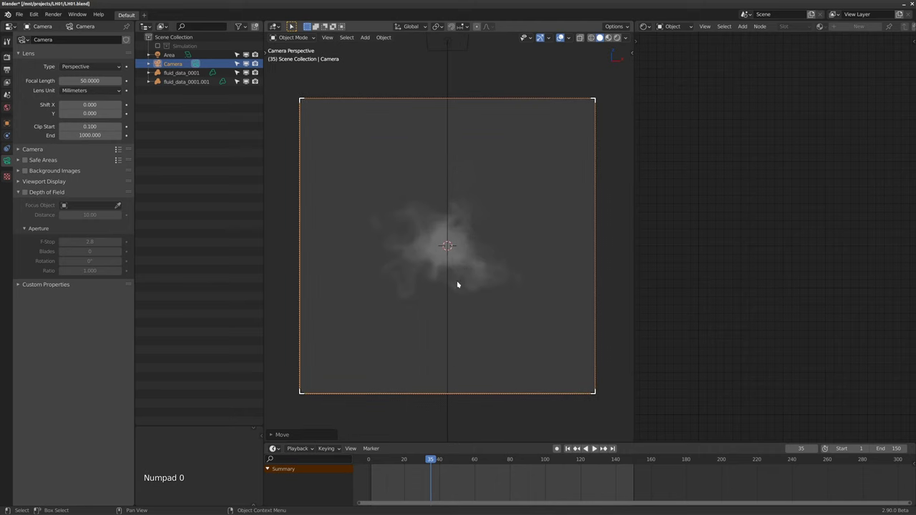
key("z")
left_click(441, 179)
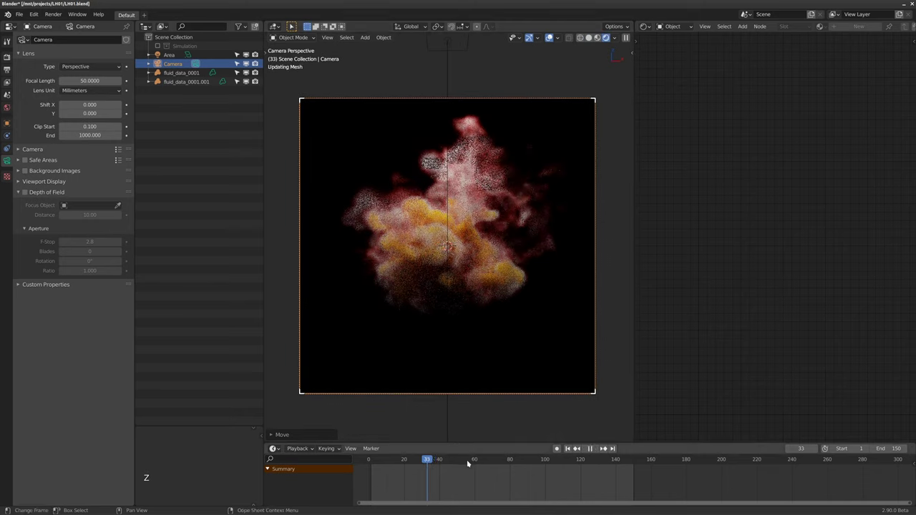
Step: Scrub the animation, jump repeatedly between its first and last frames to compare the loop, and hide the overlays on frame 150
left_click_drag(444, 460, 527, 465)
key("shift+Right")
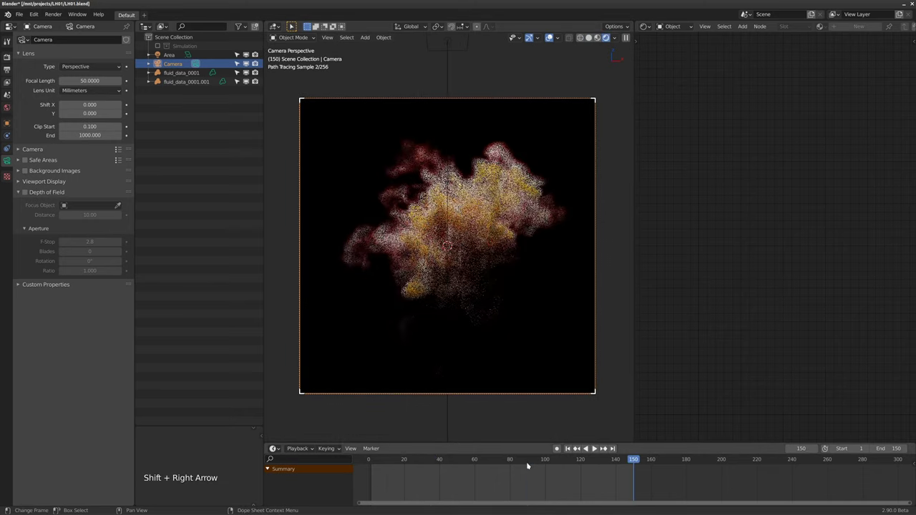
key("shift+Left")
key("shift+Right")
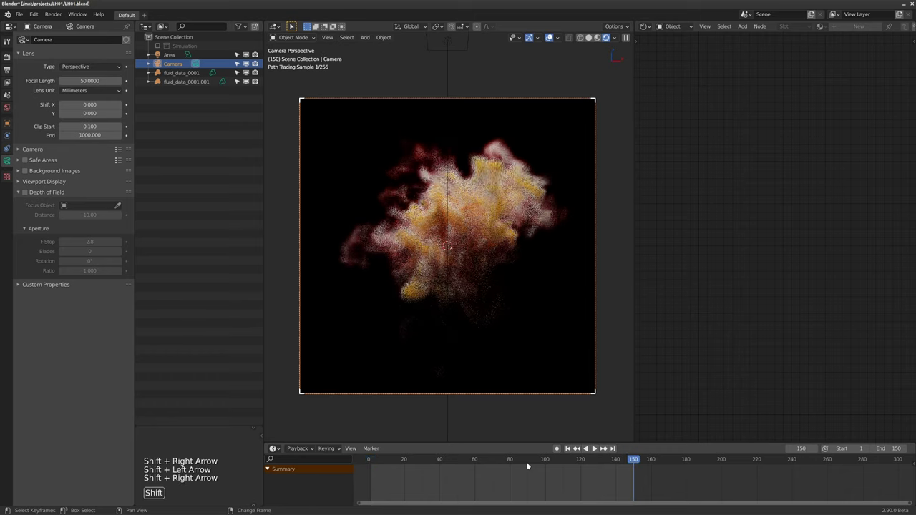
key("shift+Left")
key("shift+Right")
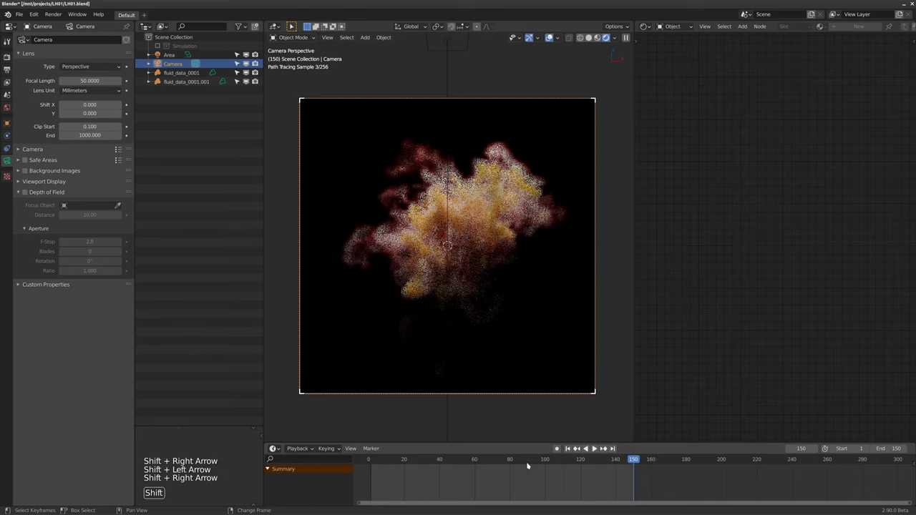
key("shift+alt+z")
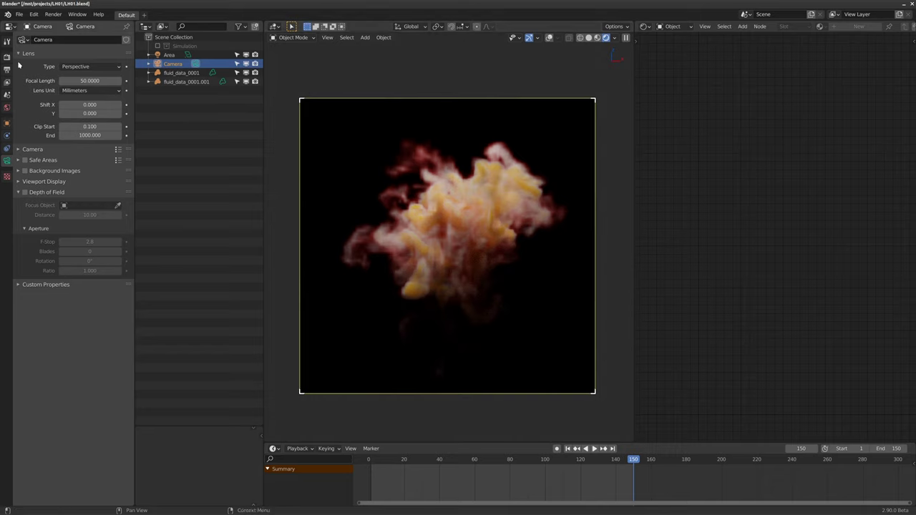
Step: Set the volume step rate for the viewport to 2.5 in the render settings
left_click(6, 56)
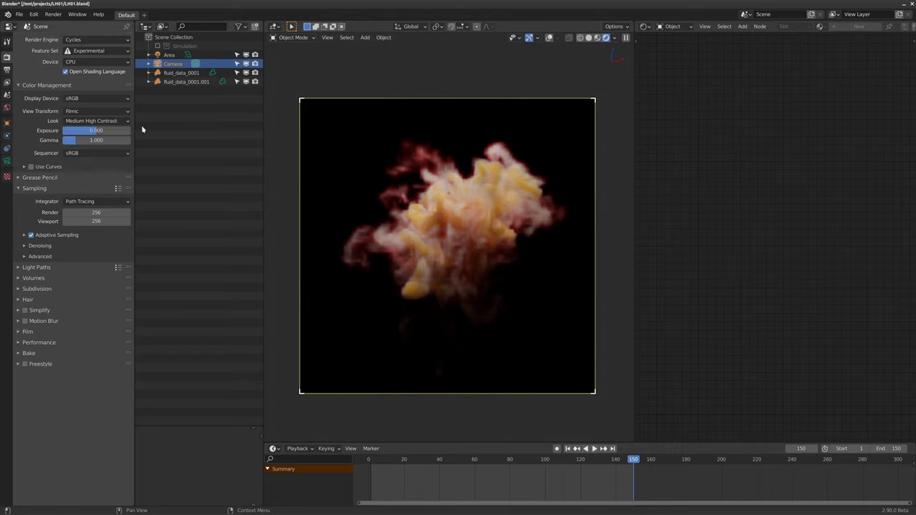
left_click(34, 278)
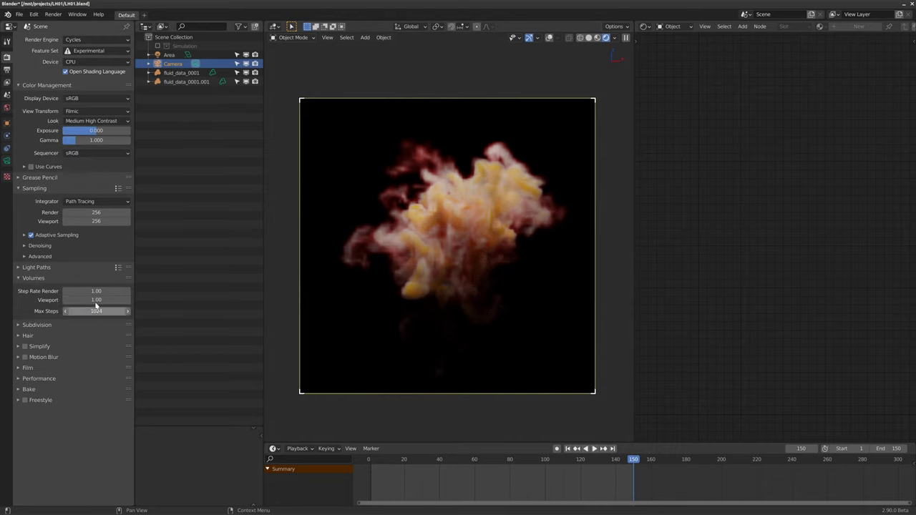
left_click(96, 300)
type("2.5")
key("Return")
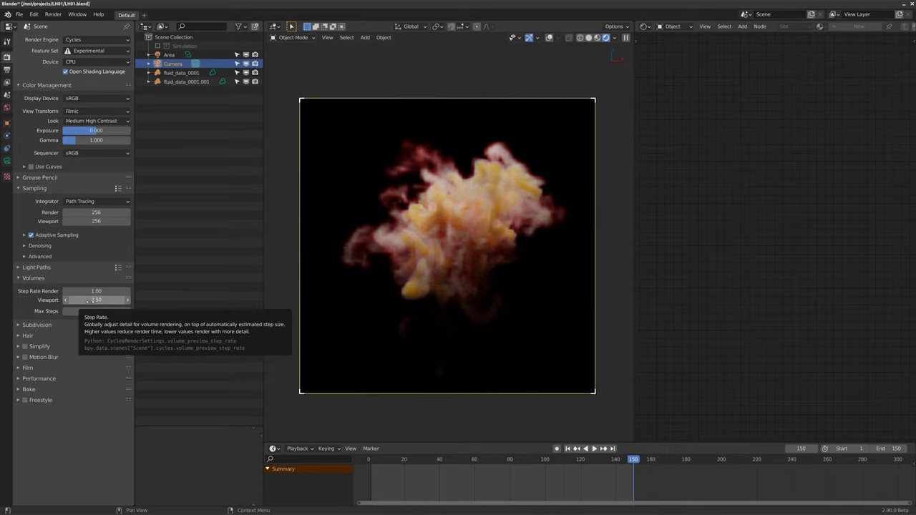
Step: Set the maximum number of volume steps to 128 in the render settings
left_click(91, 311)
type("12")
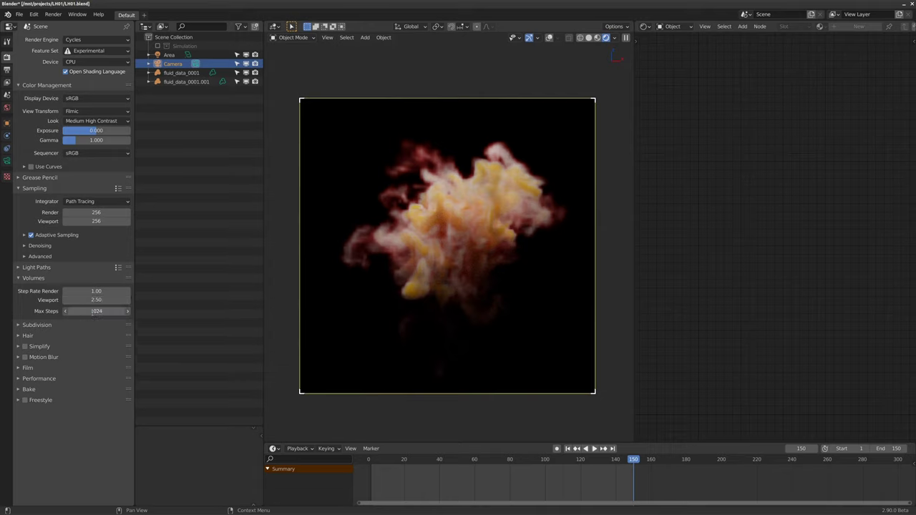
type("8")
key("Return")
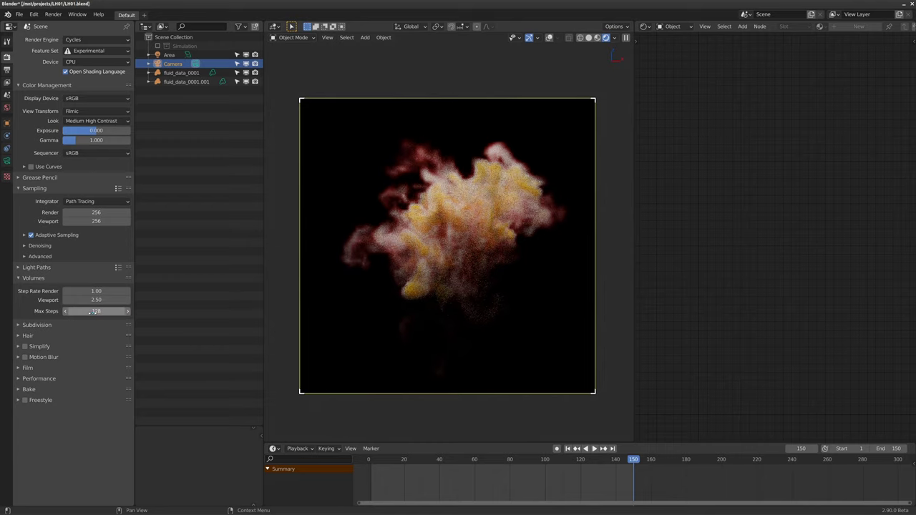
Step: Try a maximum of 4 volume bounces in the light path settings
left_click(41, 256)
left_click(41, 257)
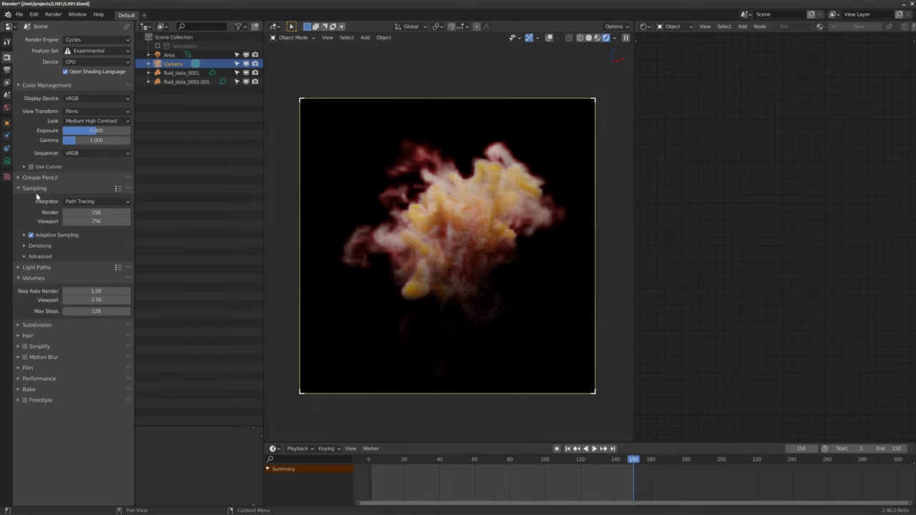
left_click(38, 267)
left_click(90, 338)
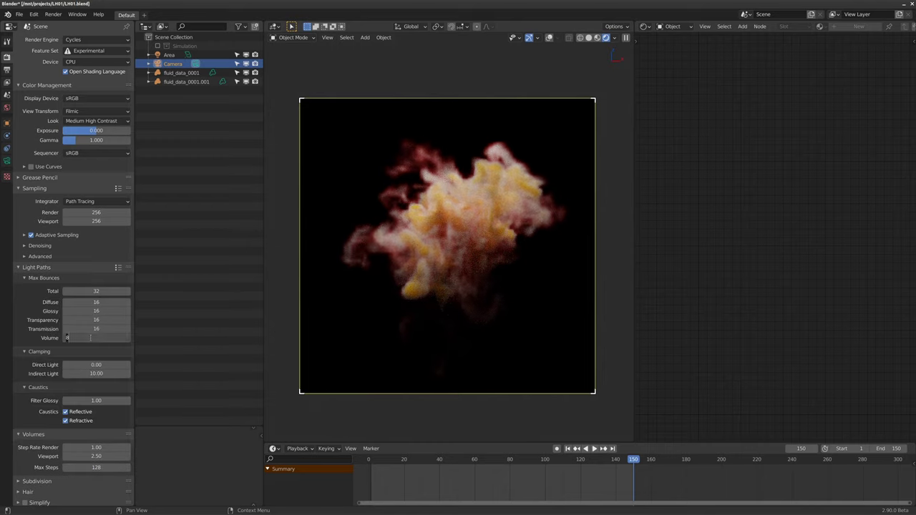
type("4")
key("Return")
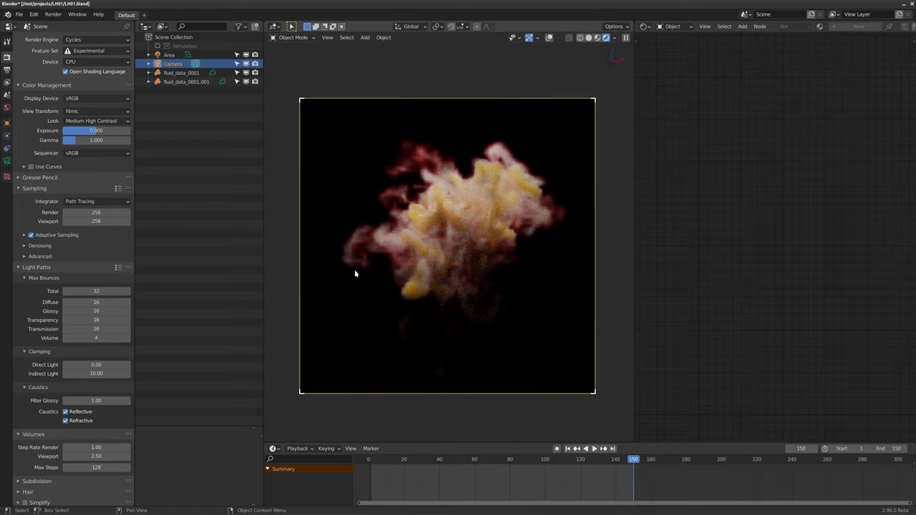
Step: Compare the smoke's rendered look with the maximum volume bounces set to 2 and to 8
left_click(96, 338)
type("2")
key("Return")
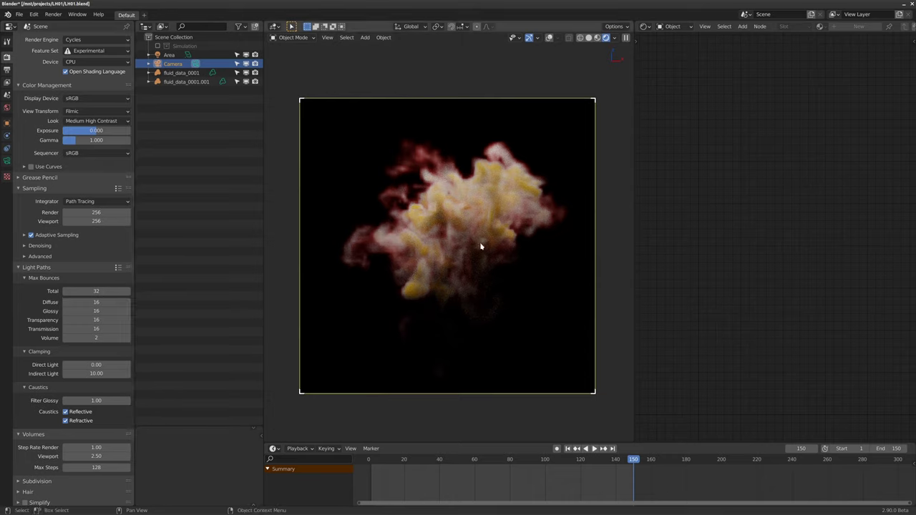
left_click(96, 338)
type("8")
key("Return")
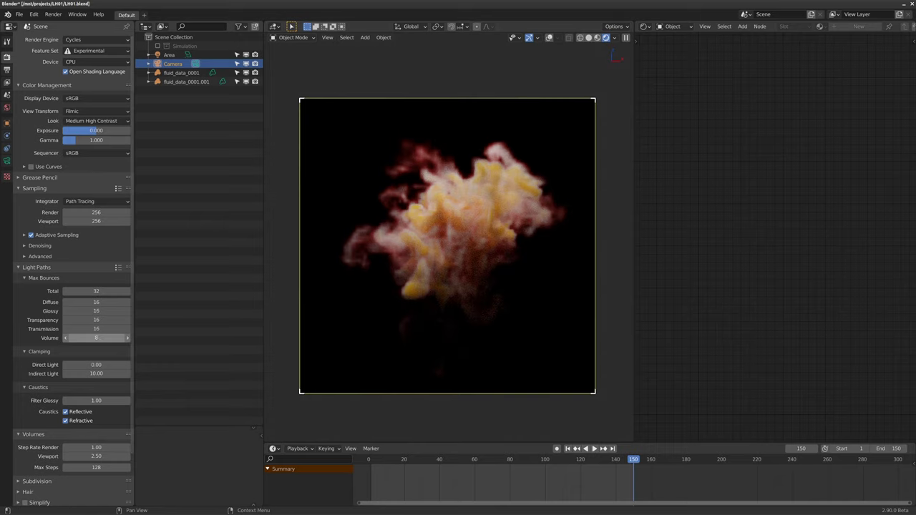
Step: Set the maximum volume bounces to 2 for the smoke render
left_click(104, 334)
type("2")
key("Return")
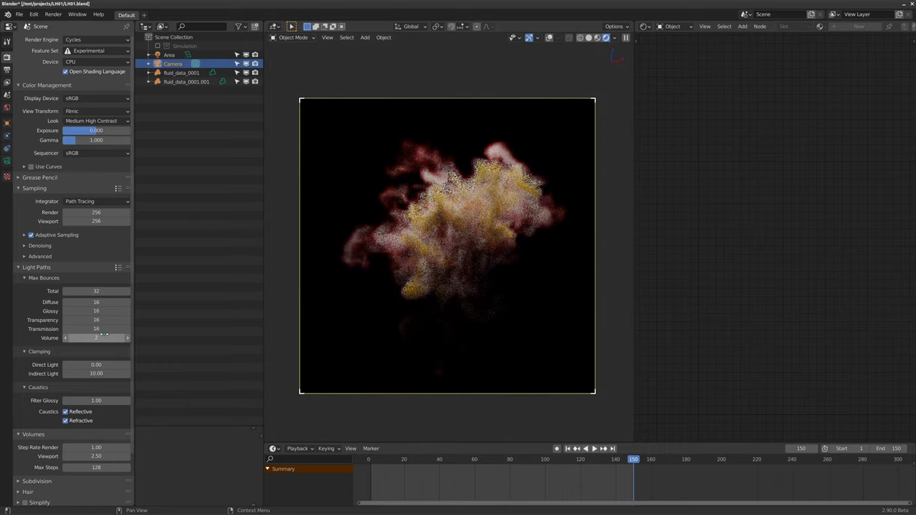